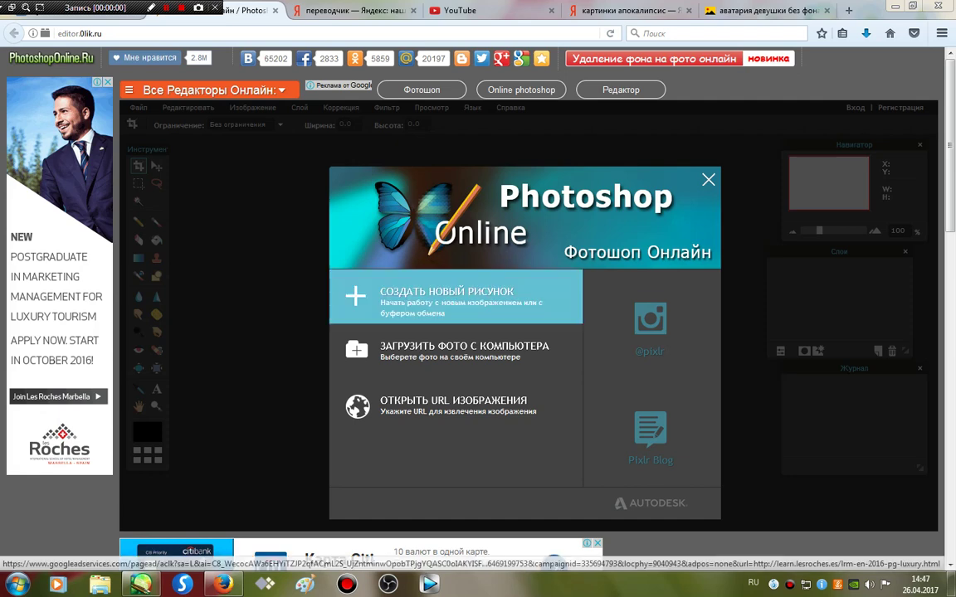
Open image 'а' (408x604 px girl avatar) from Видео > Мои Творчества))) on the computer
{"action": "left_click", "coordinate": [332, 348]}
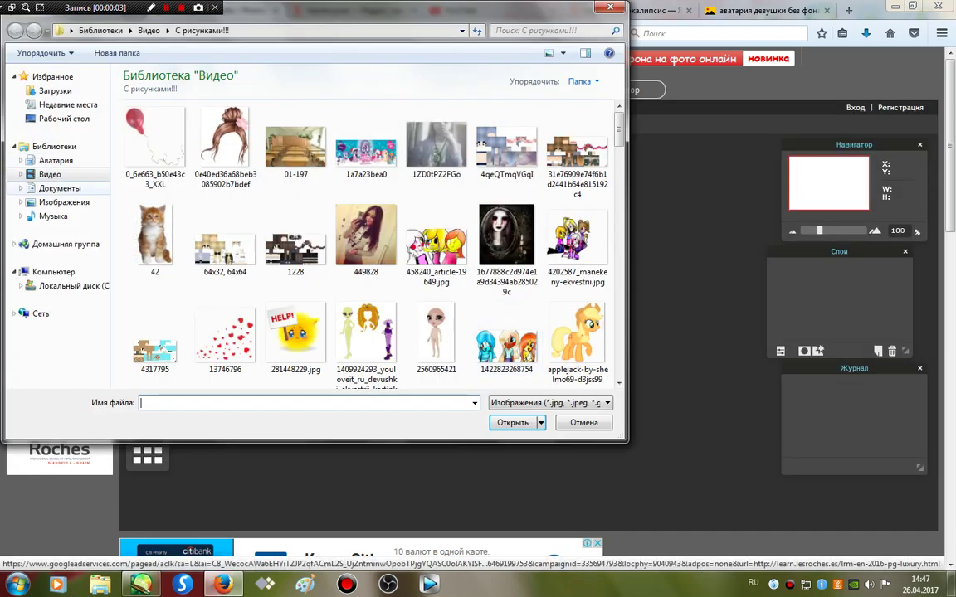
{"action": "left_click", "coordinate": [49, 175]}
{"action": "double_click", "coordinate": [224, 145]}
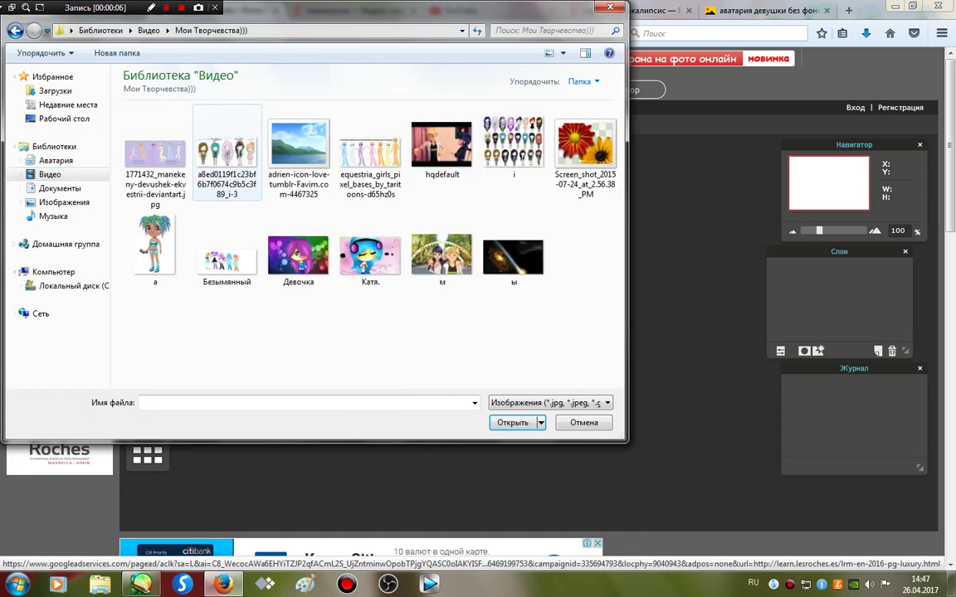
{"action": "double_click", "coordinate": [139, 225]}
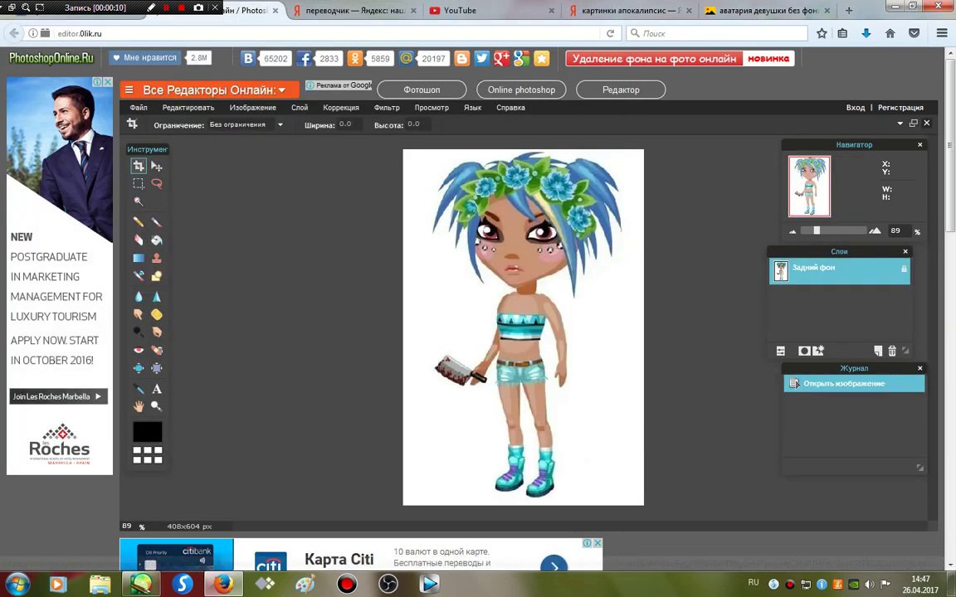
{"action": "scroll", "coordinate": [524, 327], "scroll_direction": "up", "scroll_amount": 3}
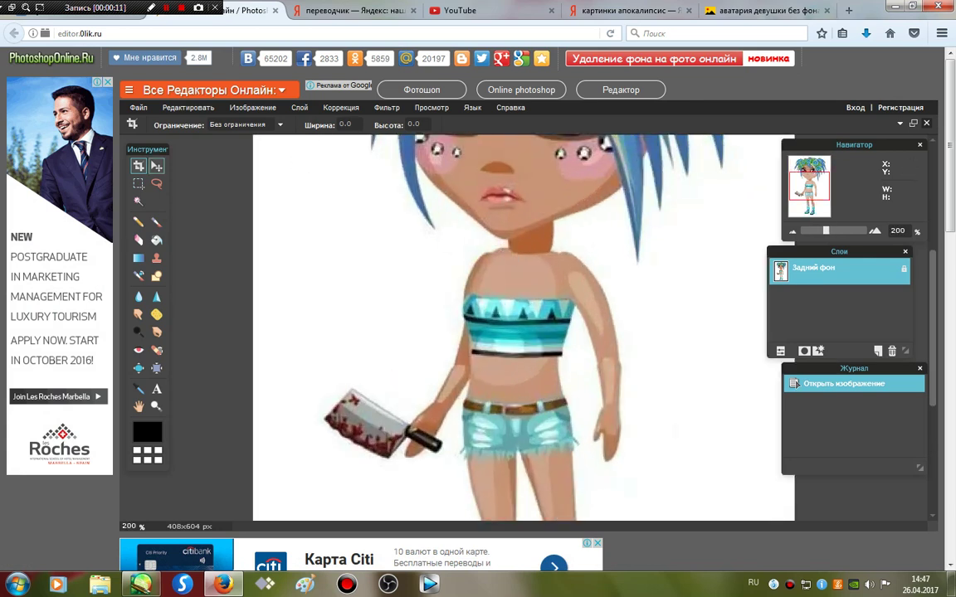
{"action": "left_click", "coordinate": [156, 183]}
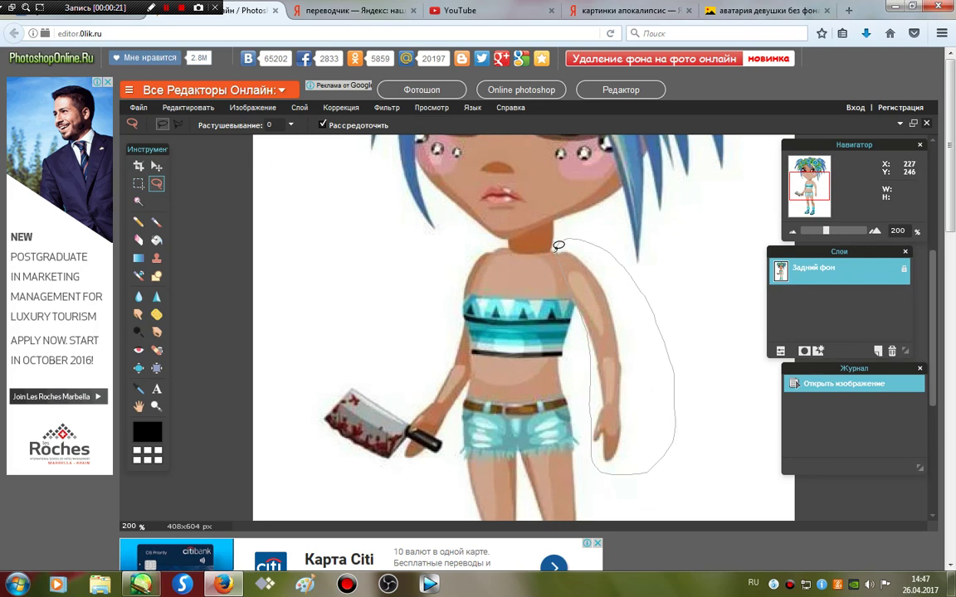
{"action": "left_click_drag", "start_coordinate": [559, 249], "coordinate": [559, 247]}
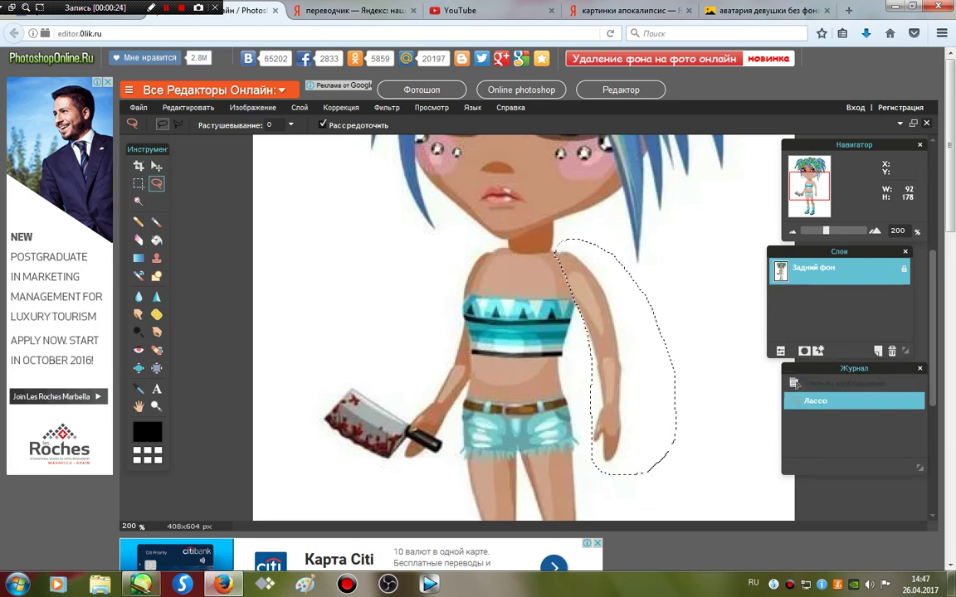
{"action": "left_click", "coordinate": [252, 107]}
{"action": "mouse_move", "coordinate": [188, 107]}
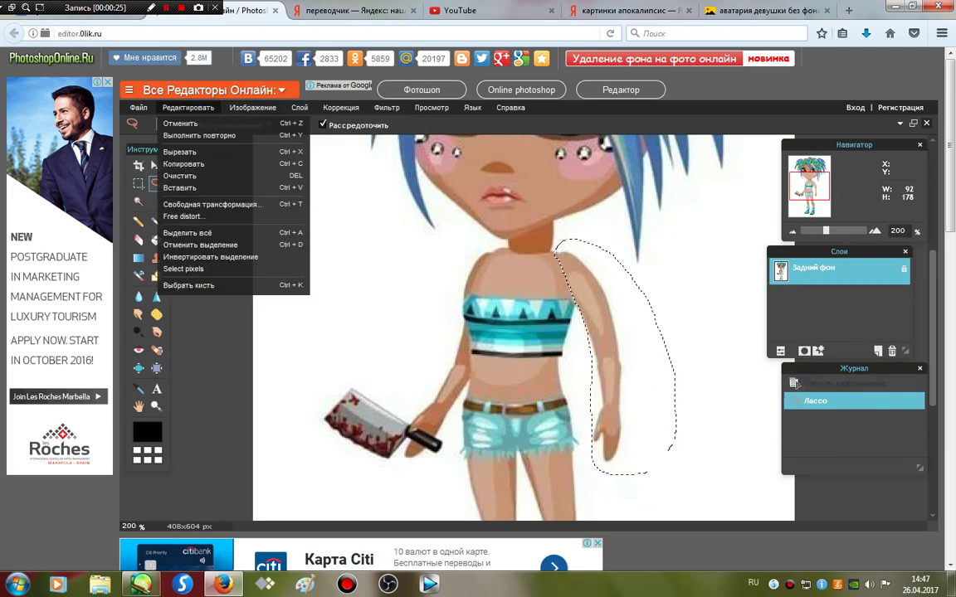
{"action": "left_click", "coordinate": [207, 204]}
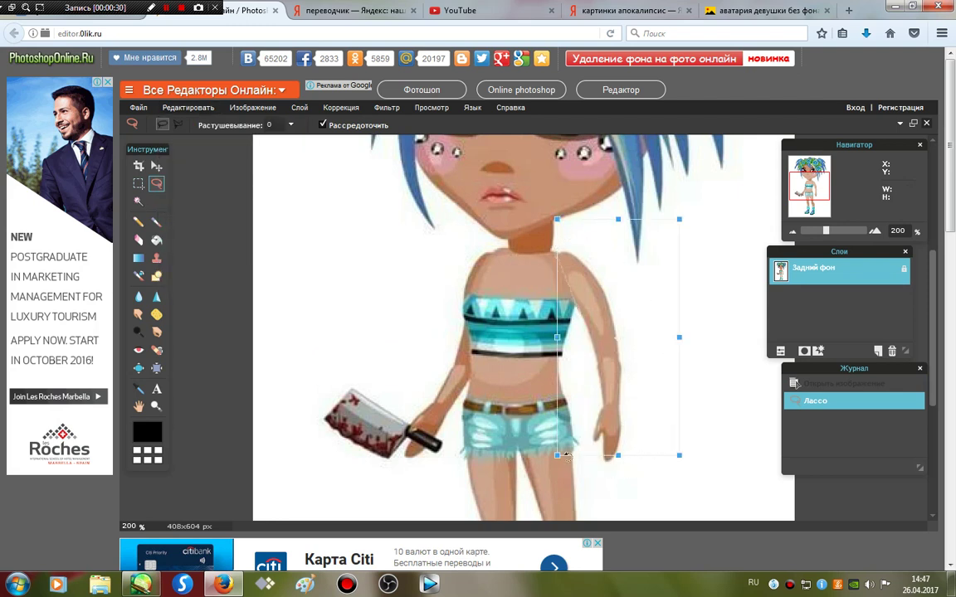
{"action": "left_click_drag", "start_coordinate": [559, 454], "coordinate": [506, 309]}
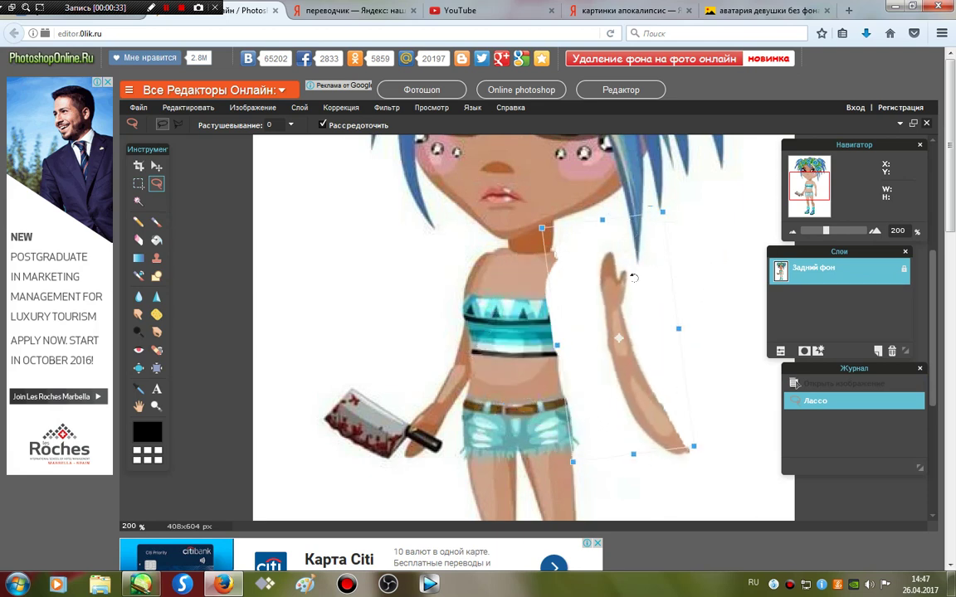
{"action": "mouse_move", "coordinate": [506, 310]}
{"action": "left_mouse_down"}
{"action": "mouse_move", "coordinate": [589, 315]}
{"action": "mouse_move", "coordinate": [582, 326]}
{"action": "left_mouse_up"}
{"action": "mouse_move", "coordinate": [661, 344]}
{"action": "left_mouse_down"}
{"action": "mouse_move", "coordinate": [530, 336]}
{"action": "mouse_move", "coordinate": [506, 314]}
{"action": "left_mouse_up"}
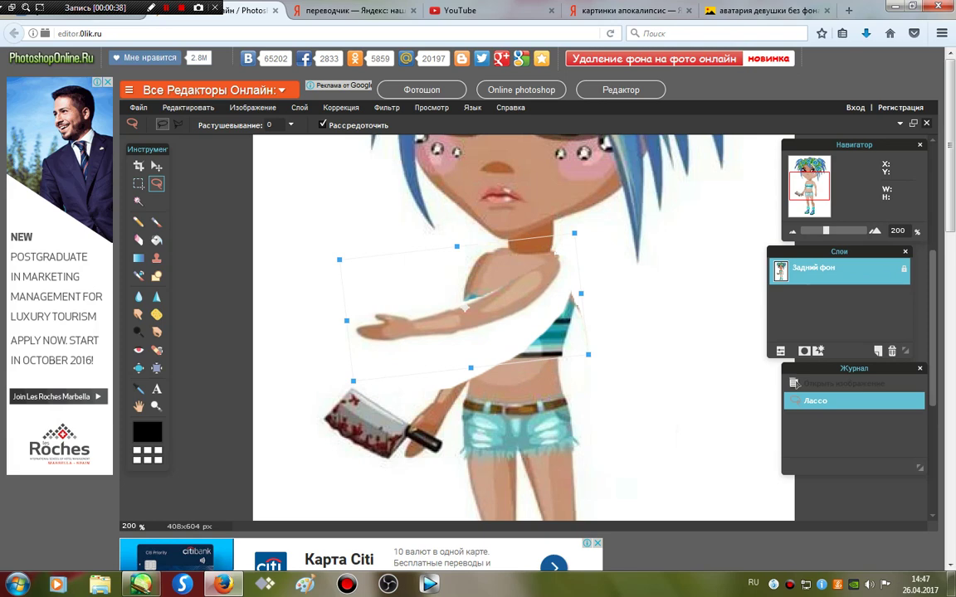
{"action": "key", "text": "Return"}
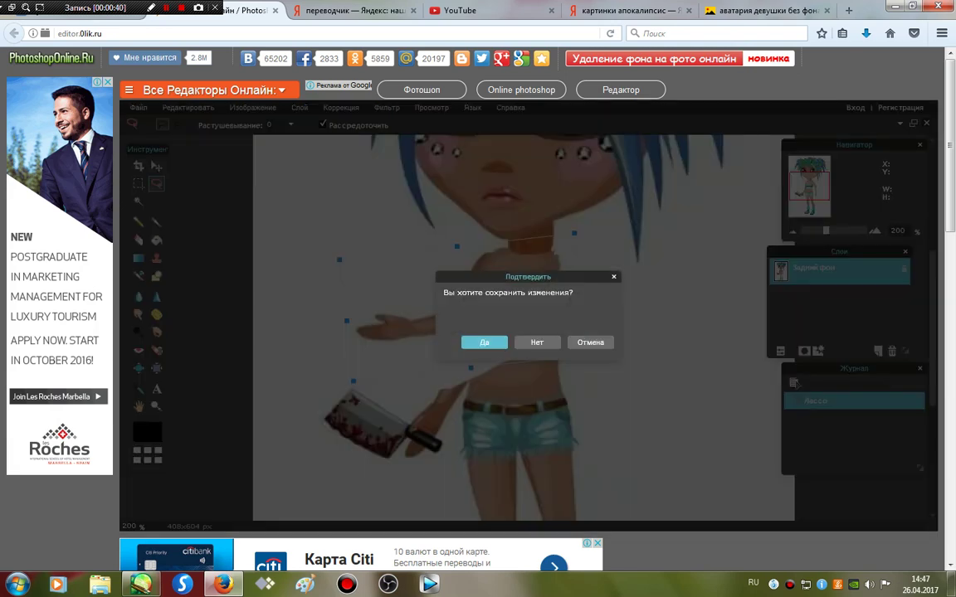
{"action": "left_click", "coordinate": [537, 342]}
{"action": "key", "text": "ctrl+d"}
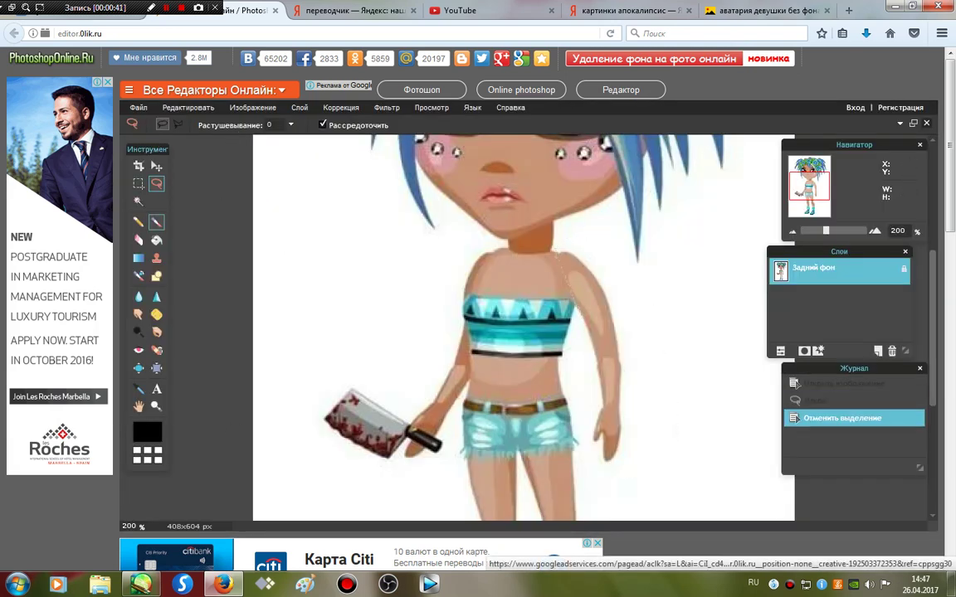
{"action": "key", "text": "w"}
{"action": "left_click", "coordinate": [382, 263]}
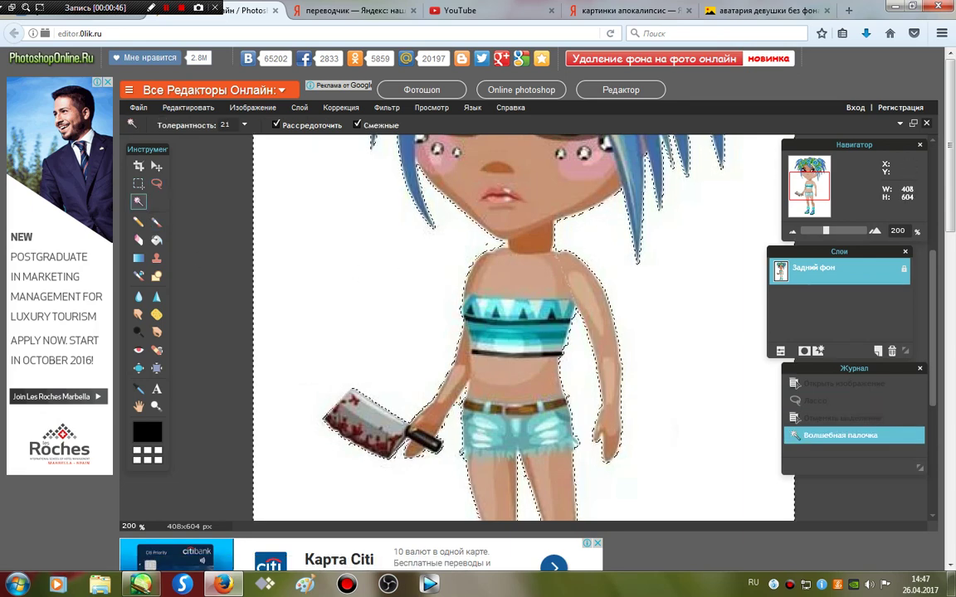
{"action": "scroll", "coordinate": [523, 328], "scroll_direction": "down", "scroll_amount": 2}
{"action": "scroll", "coordinate": [523, 327], "scroll_direction": "down", "scroll_amount": 2}
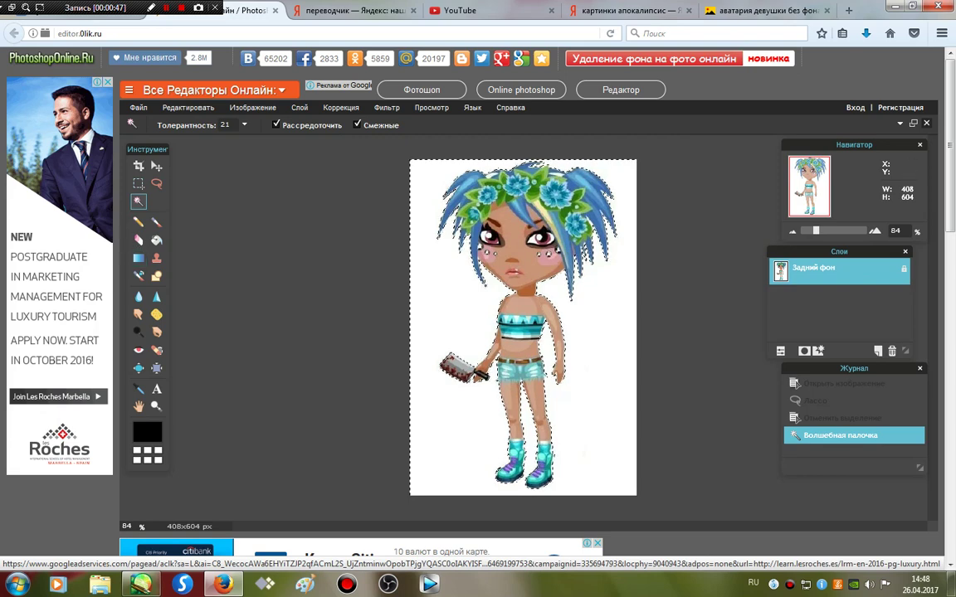
{"action": "key", "text": "e"}
{"action": "left_click", "coordinate": [189, 125]}
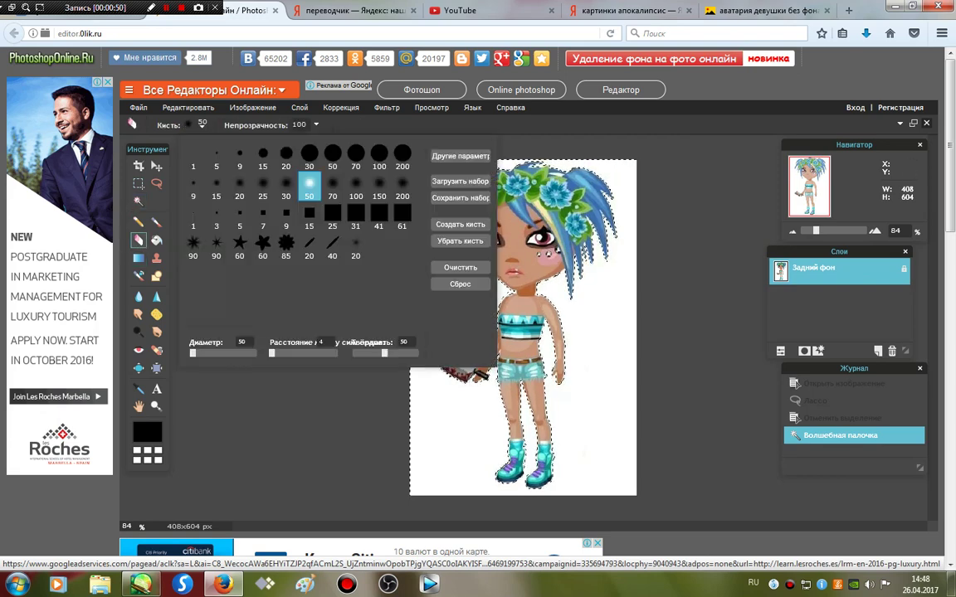
{"action": "left_click", "coordinate": [399, 153]}
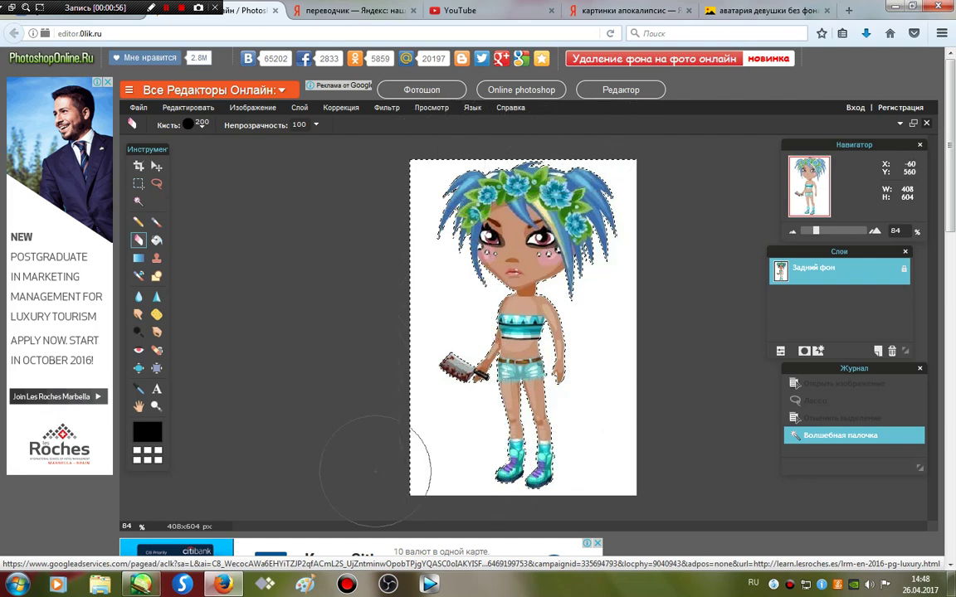
{"action": "left_click_drag", "start_coordinate": [591, 192], "coordinate": [427, 277]}
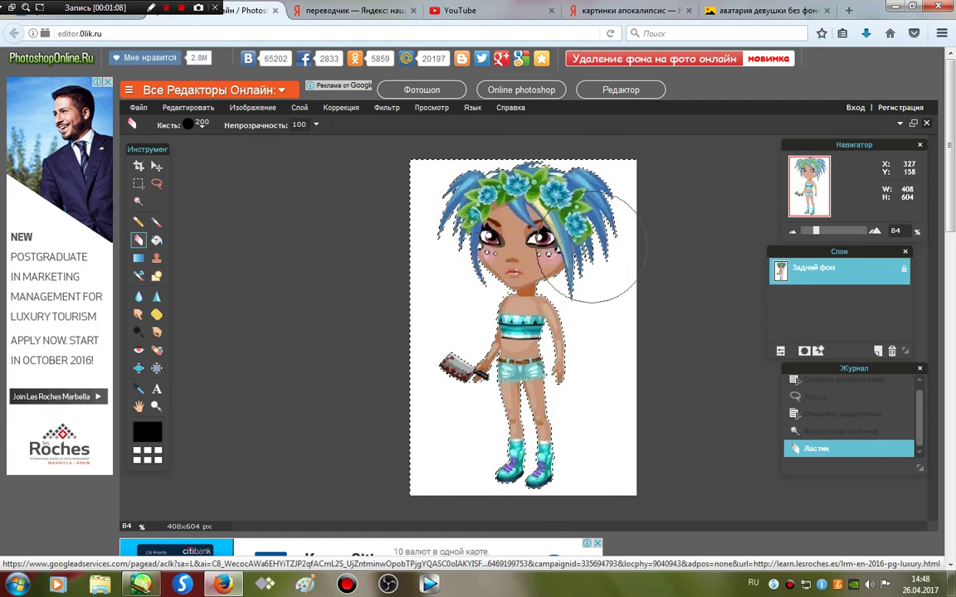
{"action": "left_click_drag", "start_coordinate": [604, 246], "coordinate": [572, 341]}
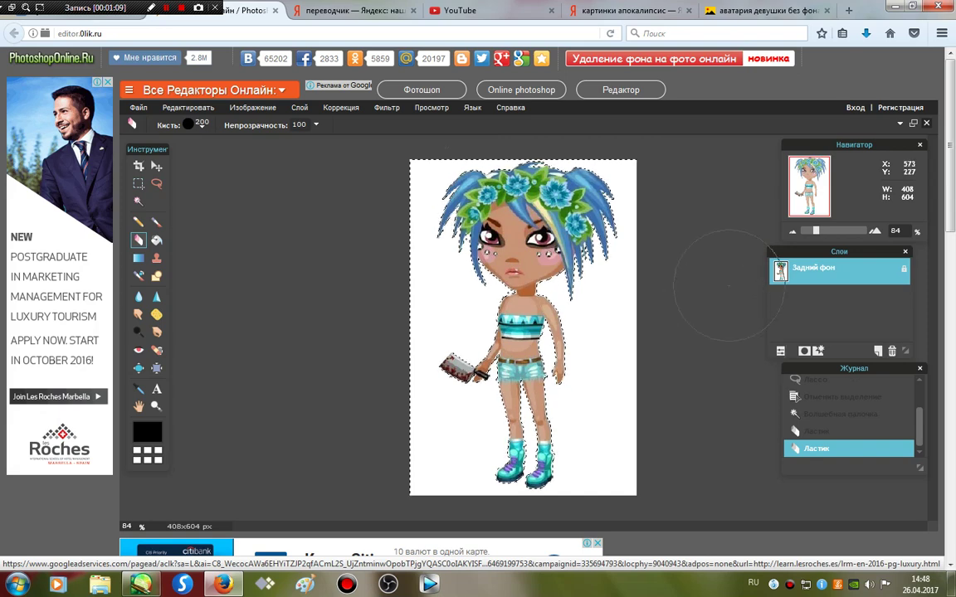
{"action": "left_click", "coordinate": [156, 184]}
{"action": "left_click", "coordinate": [247, 190]}
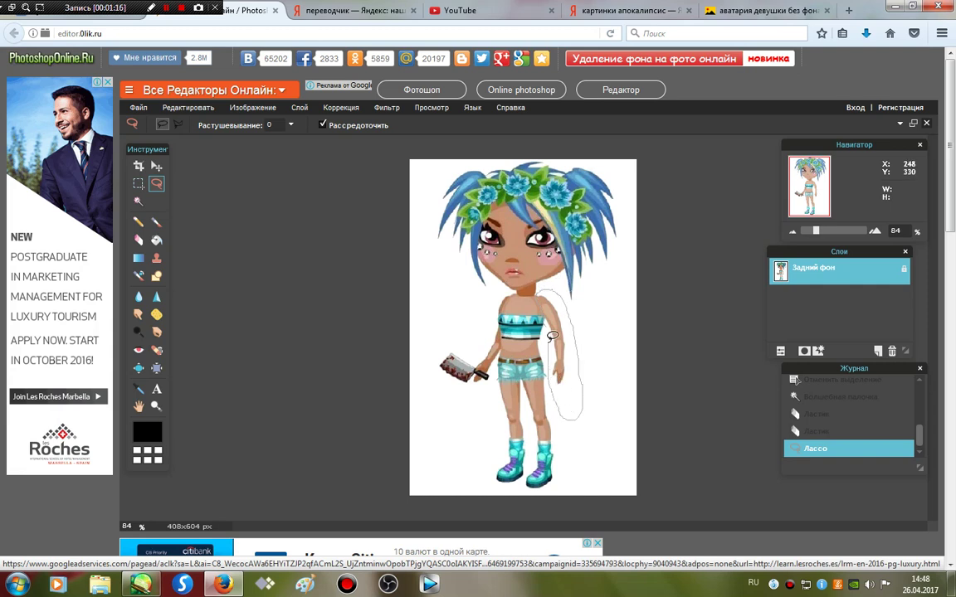
{"action": "left_click_drag", "start_coordinate": [549, 318], "coordinate": [540, 294]}
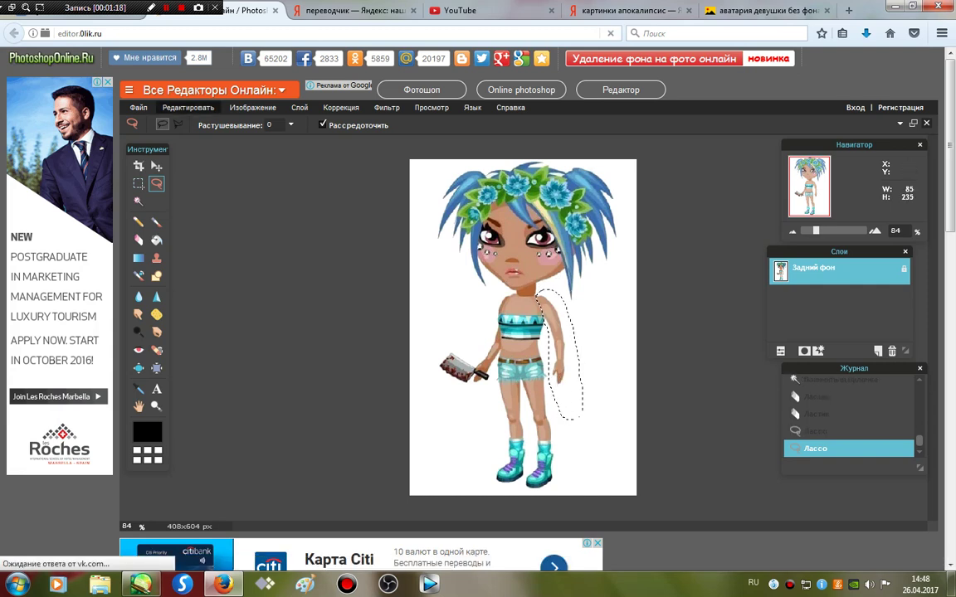
{"action": "left_click", "coordinate": [188, 107]}
{"action": "left_click", "coordinate": [212, 204]}
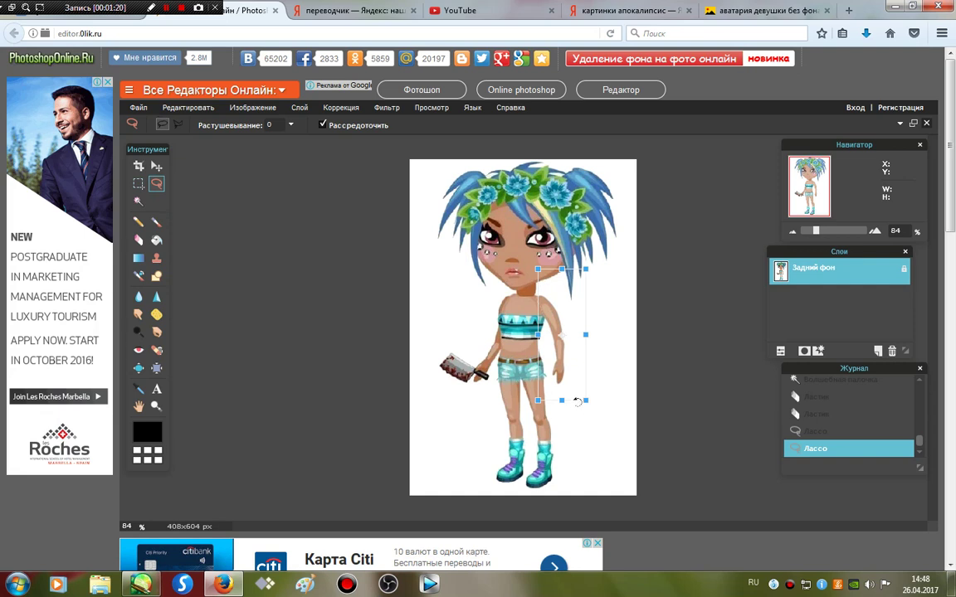
{"action": "mouse_move", "coordinate": [580, 404]}
{"action": "left_mouse_down"}
{"action": "mouse_move", "coordinate": [570, 311]}
{"action": "mouse_move", "coordinate": [550, 319]}
{"action": "left_mouse_up"}
{"action": "left_click_drag", "start_coordinate": [576, 371], "coordinate": [505, 287]}
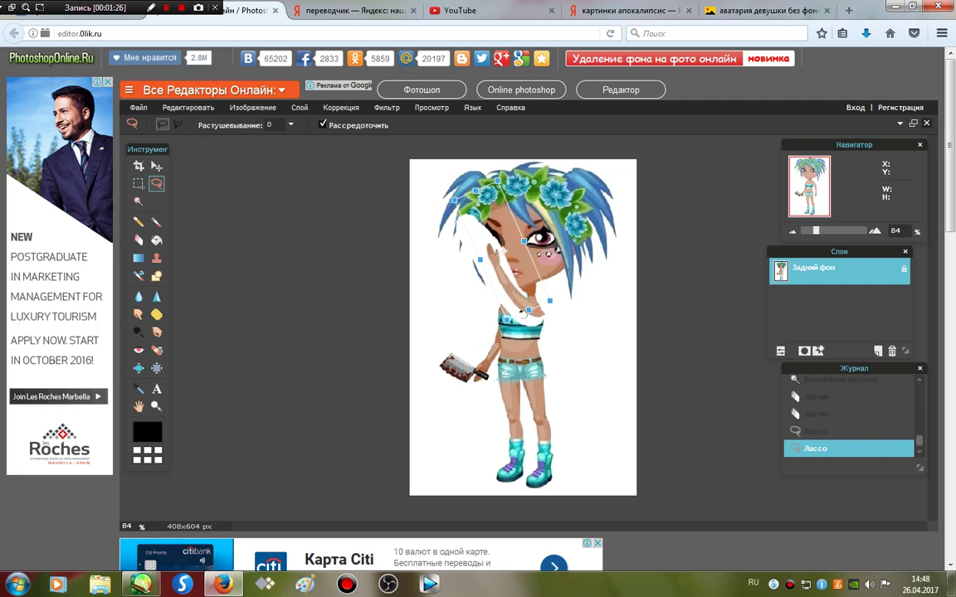
{"action": "mouse_move", "coordinate": [518, 318]}
{"action": "left_mouse_down"}
{"action": "mouse_move", "coordinate": [523, 331]}
{"action": "mouse_move", "coordinate": [514, 328]}
{"action": "left_mouse_up"}
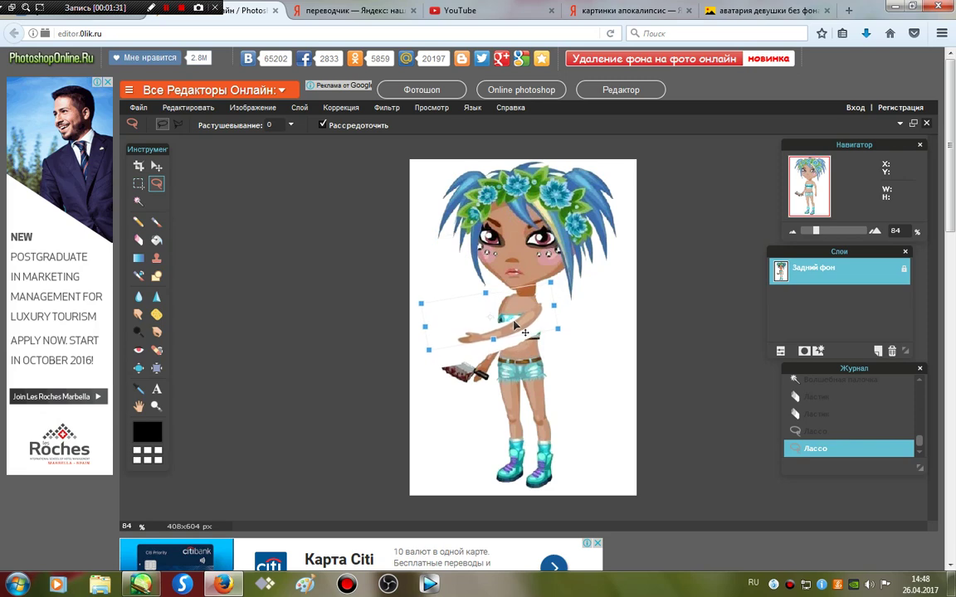
{"action": "key", "text": "Return"}
{"action": "key", "text": "Escape"}
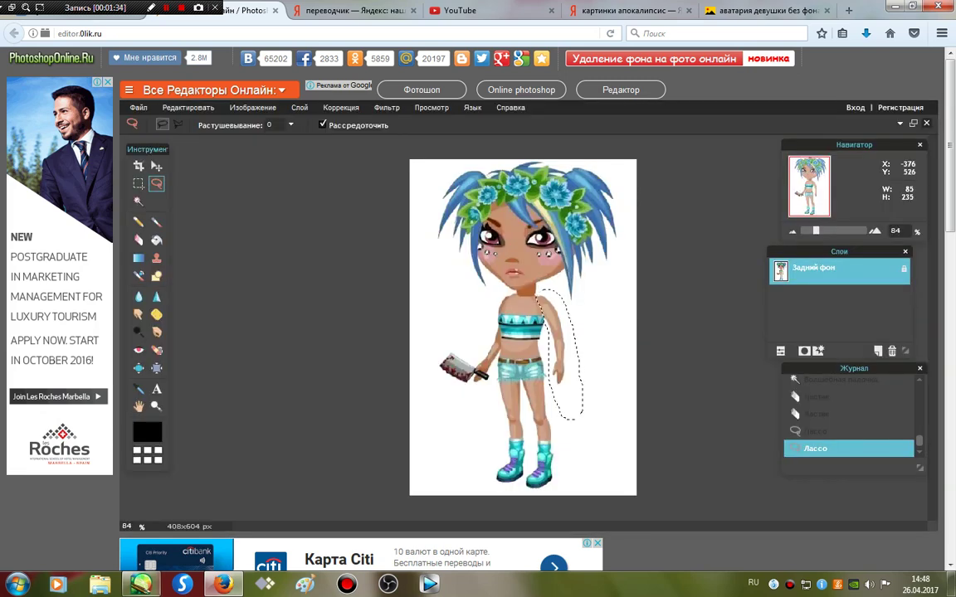
{"action": "left_click", "coordinate": [464, 285]}
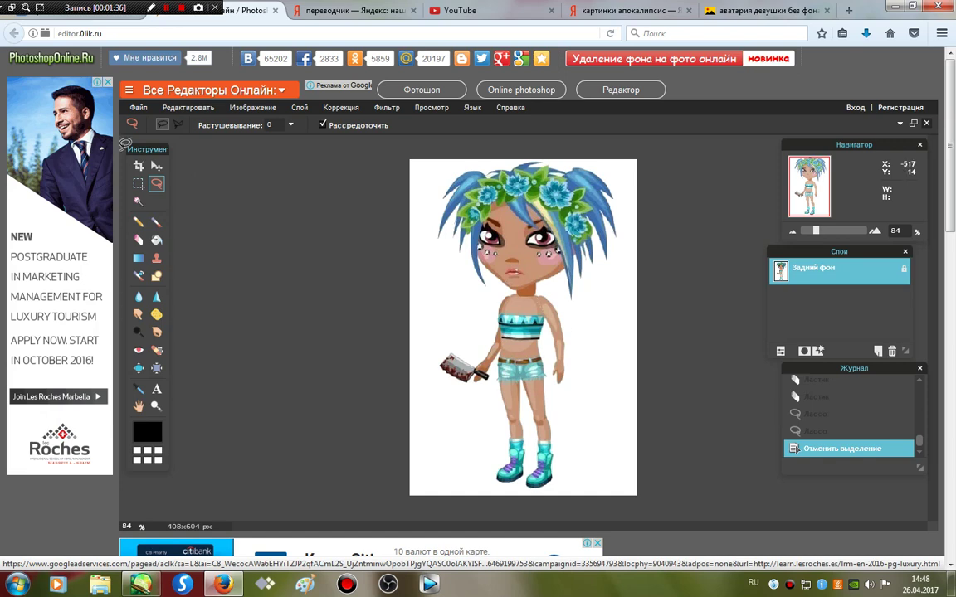
{"action": "left_click", "coordinate": [138, 107]}
Open the 525x600 px purple canopy-bed picture from Аватария > Аватария!
{"action": "left_click", "coordinate": [157, 134]}
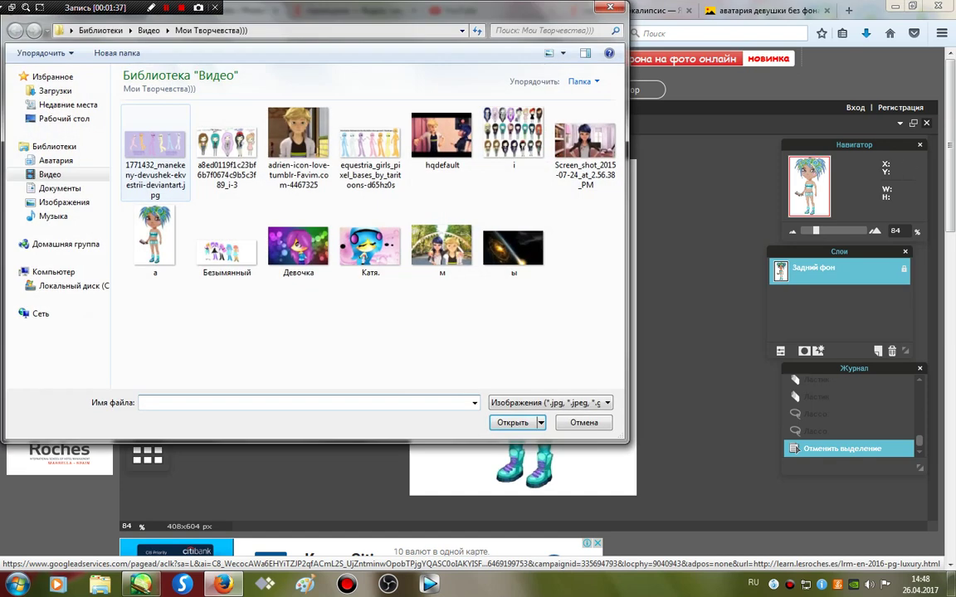
{"action": "left_click", "coordinate": [56, 161]}
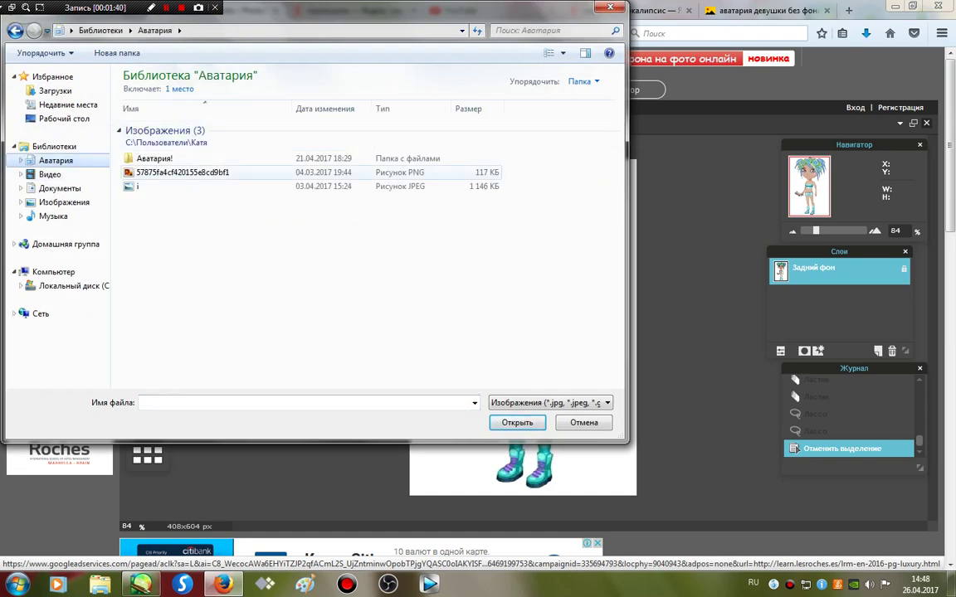
{"action": "double_click", "coordinate": [153, 158]}
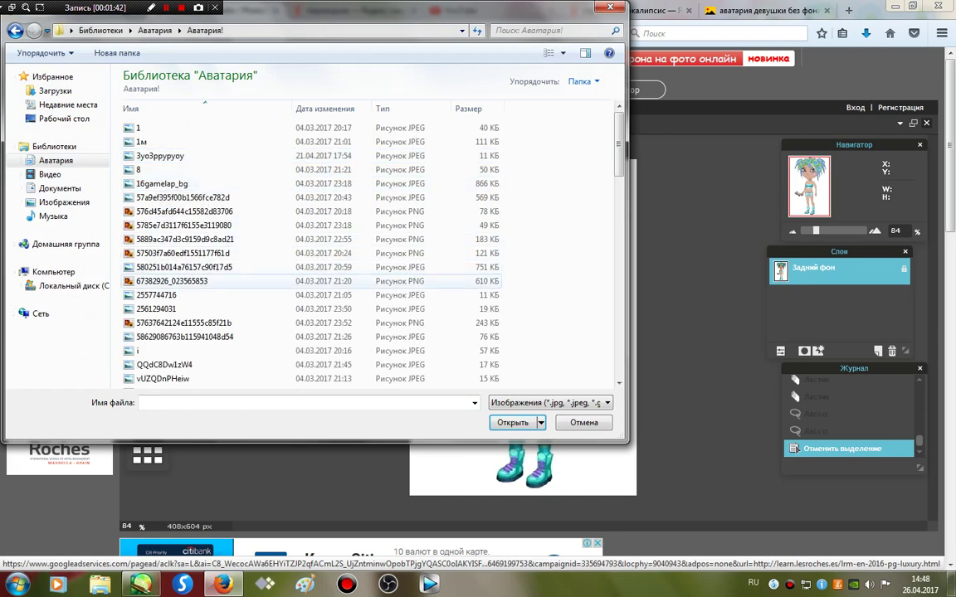
{"action": "double_click", "coordinate": [174, 253]}
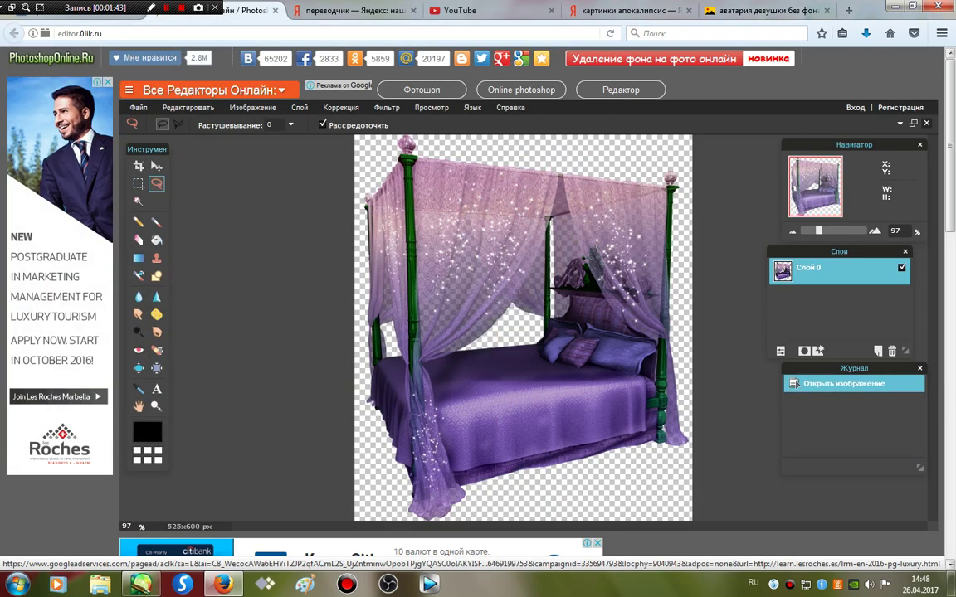
Reopen the girl avatar 'a' from Видео > Мои Творчества)))
{"action": "left_click", "coordinate": [138, 107]}
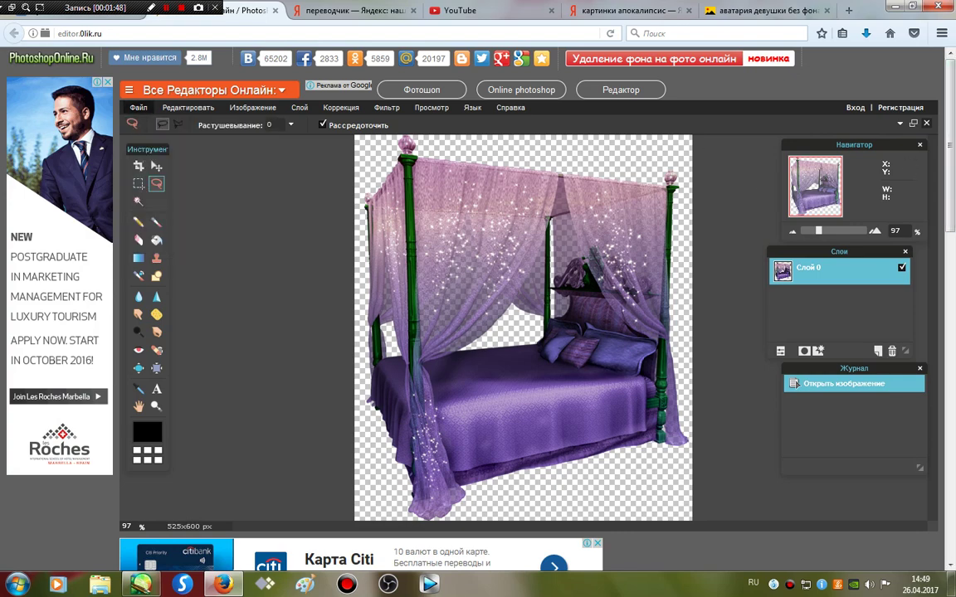
{"action": "left_click", "coordinate": [138, 107]}
{"action": "left_click", "coordinate": [166, 132]}
{"action": "left_click", "coordinate": [50, 174]}
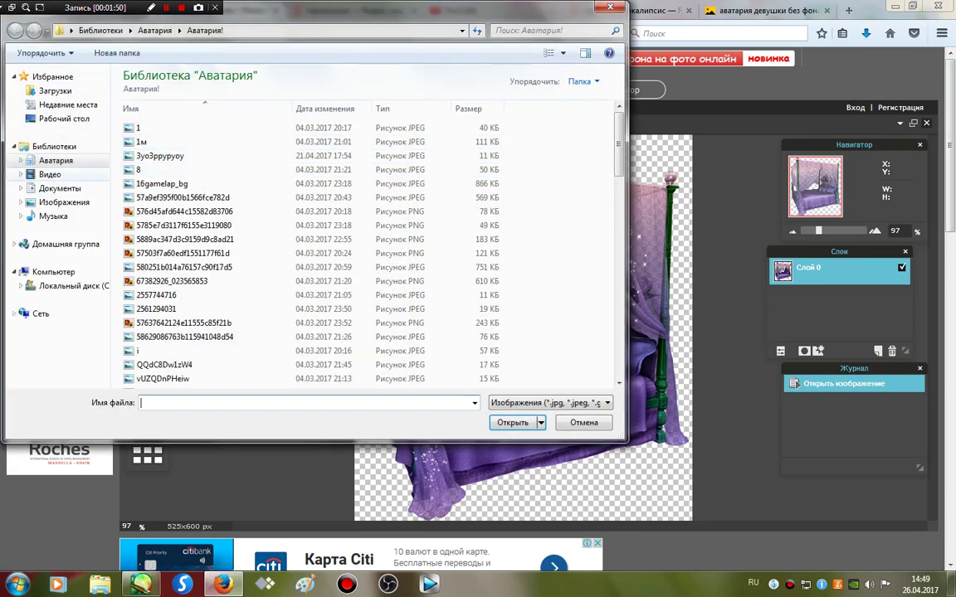
{"action": "double_click", "coordinate": [225, 145]}
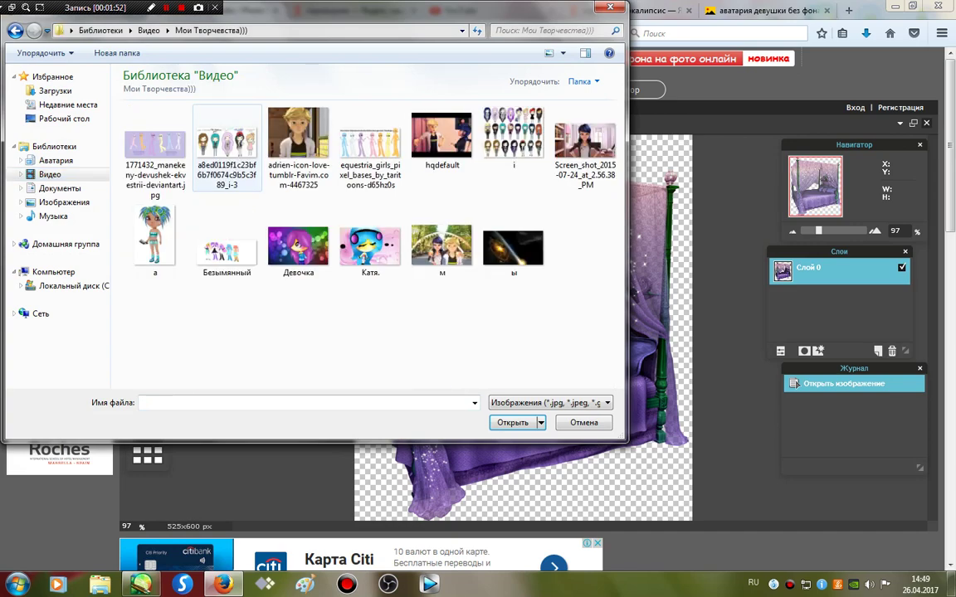
{"action": "double_click", "coordinate": [139, 218]}
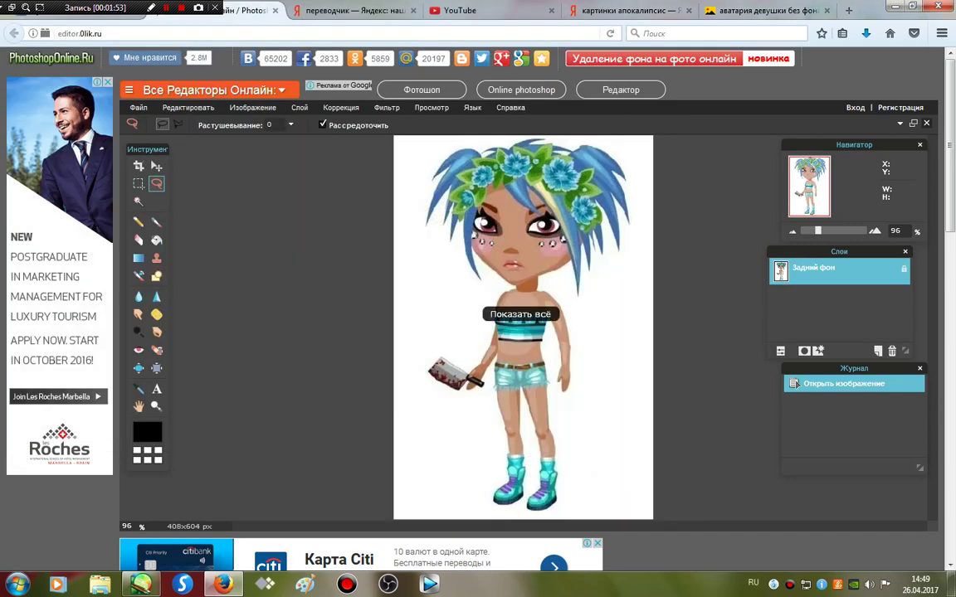
Lasso around the girl and copy her
{"action": "key", "text": "m"}
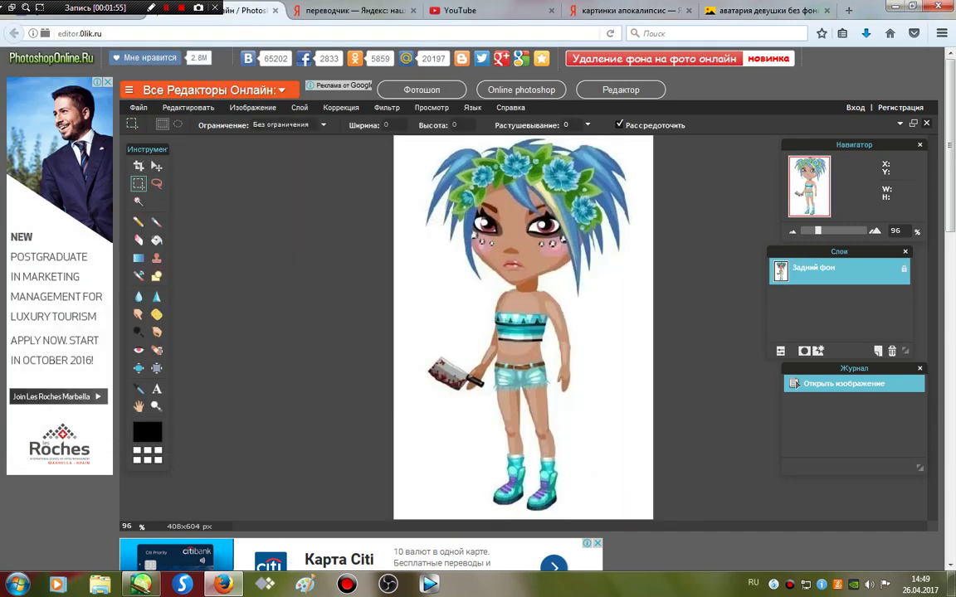
{"action": "left_click", "coordinate": [156, 183]}
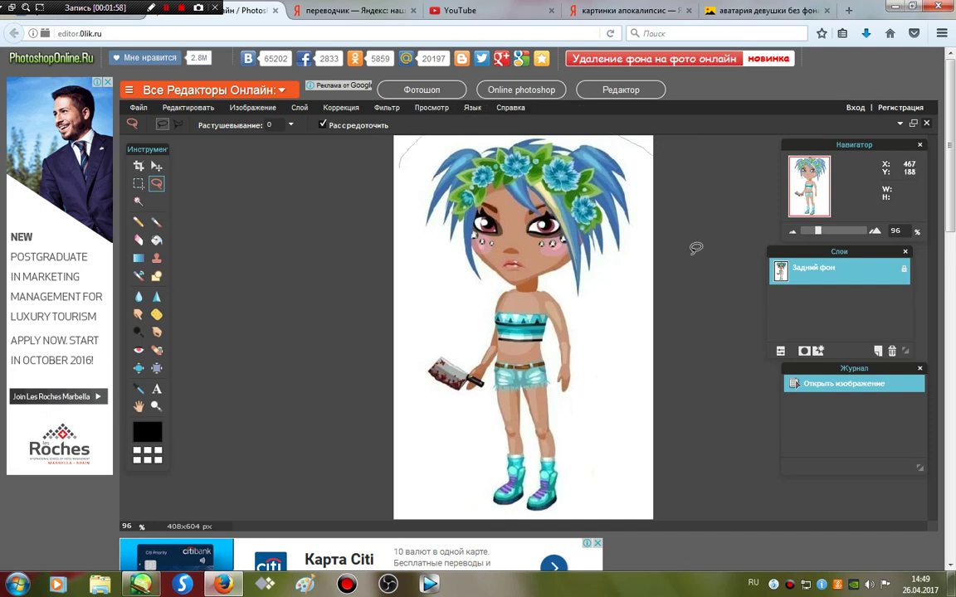
{"action": "left_click_drag", "start_coordinate": [421, 184], "coordinate": [404, 154]}
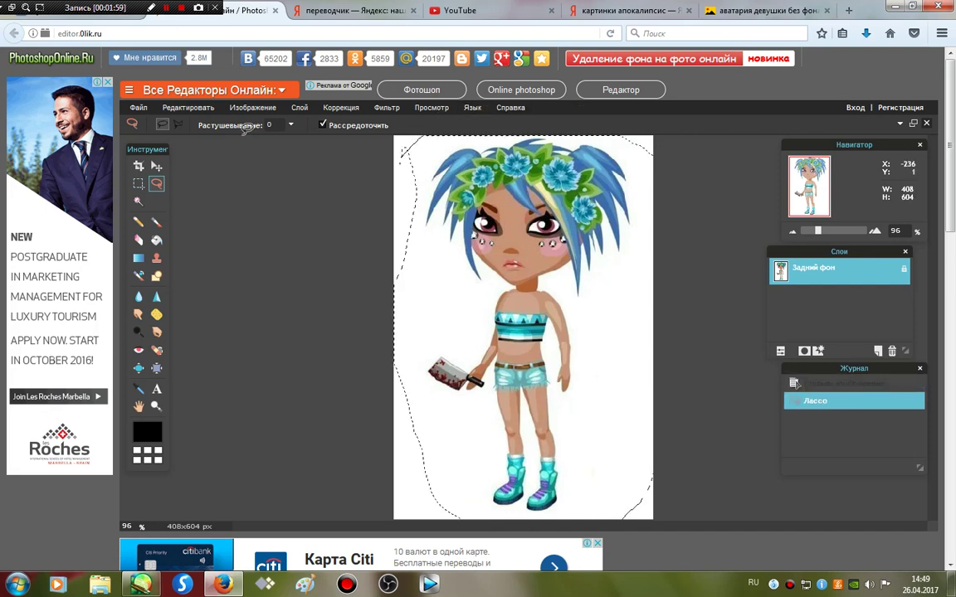
{"action": "left_click", "coordinate": [187, 107]}
{"action": "left_click", "coordinate": [191, 164]}
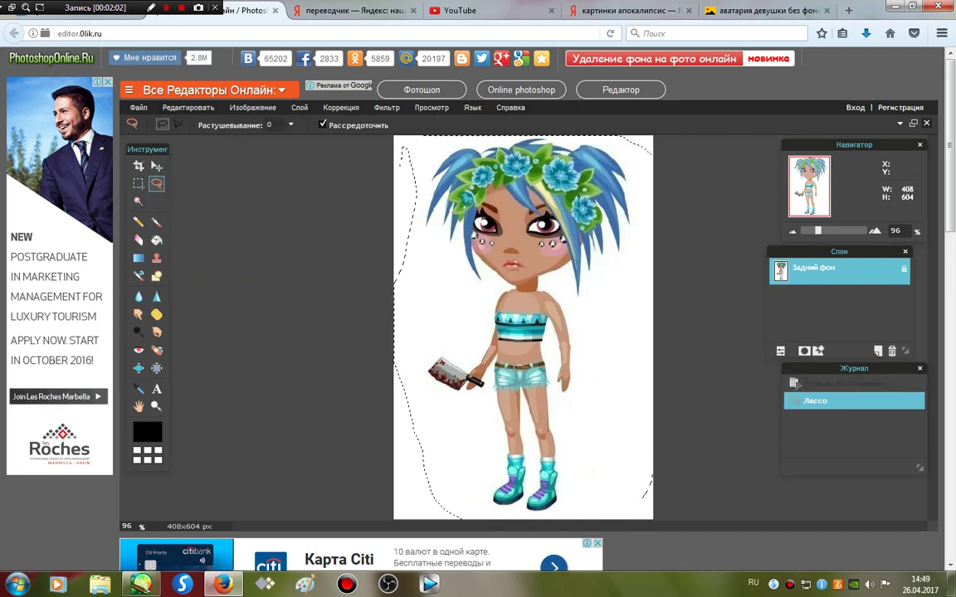
Browse Аватария > Аватария! to open the 600x400 px cherry-pattern background
{"action": "left_click", "coordinate": [138, 107]}
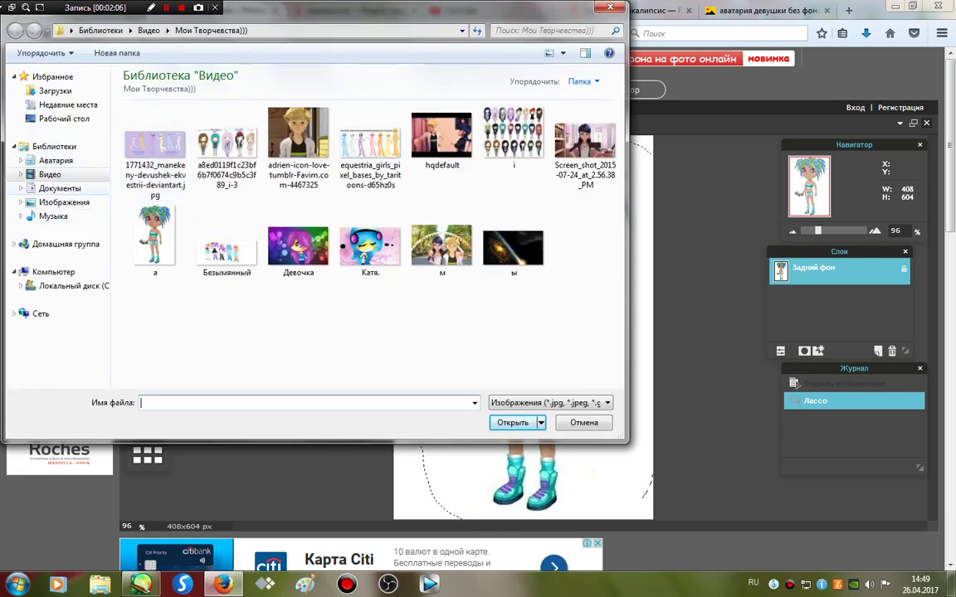
{"action": "left_click", "coordinate": [56, 161]}
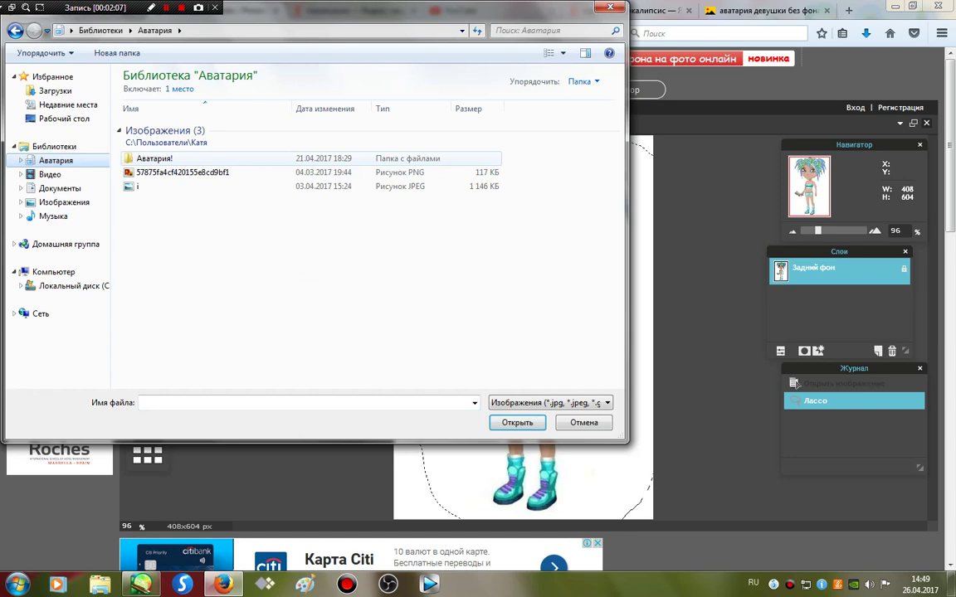
{"action": "double_click", "coordinate": [153, 159]}
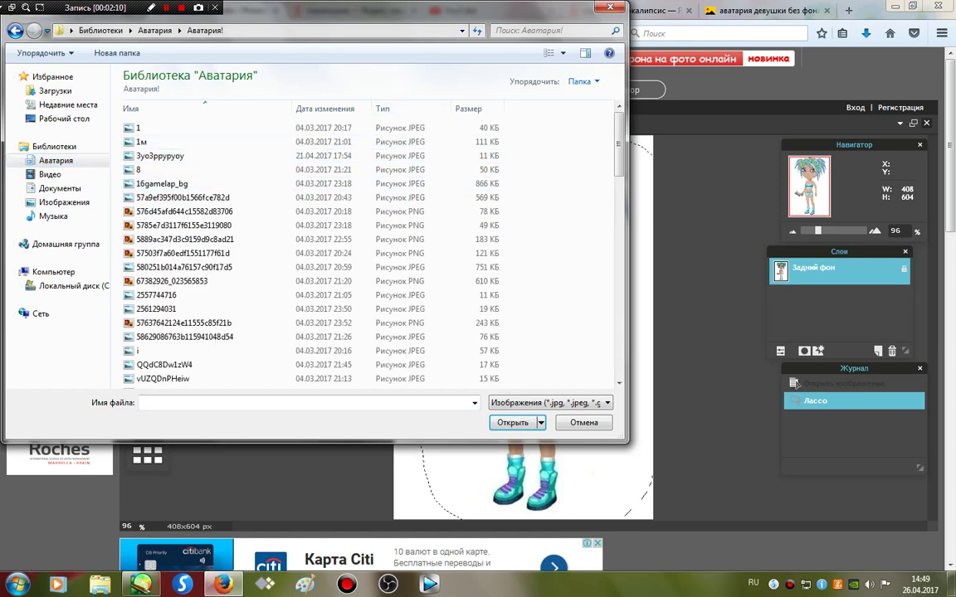
{"action": "scroll", "coordinate": [485, 124], "scroll_direction": "down", "scroll_amount": 2}
{"action": "scroll", "coordinate": [485, 125], "scroll_direction": "down", "scroll_amount": 1}
{"action": "scroll", "coordinate": [486, 124], "scroll_direction": "down", "scroll_amount": 1}
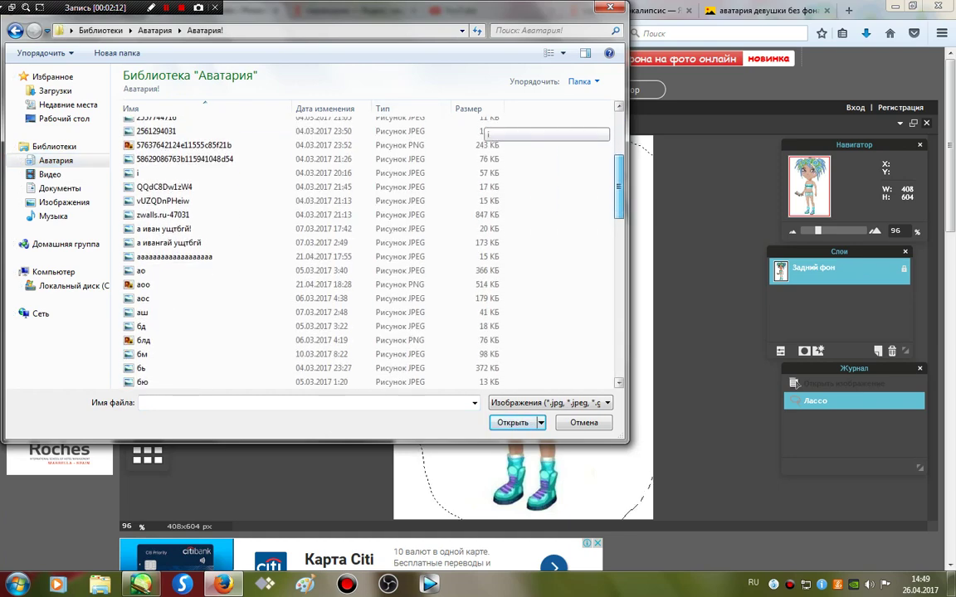
{"action": "scroll", "coordinate": [486, 125], "scroll_direction": "down", "scroll_amount": 2}
{"action": "scroll", "coordinate": [485, 125], "scroll_direction": "down", "scroll_amount": 5}
{"action": "scroll", "coordinate": [485, 125], "scroll_direction": "down", "scroll_amount": 3}
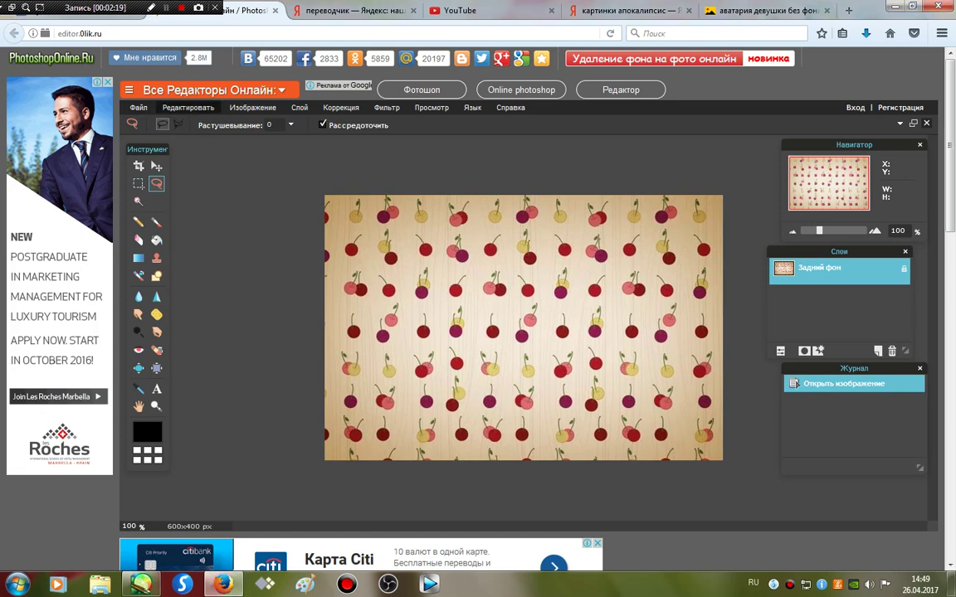
Paste the girl as Слой 1, erase her magic-wand-selected white surroundings, then deselect
{"action": "left_click", "coordinate": [187, 107]}
{"action": "left_click", "coordinate": [192, 171]}
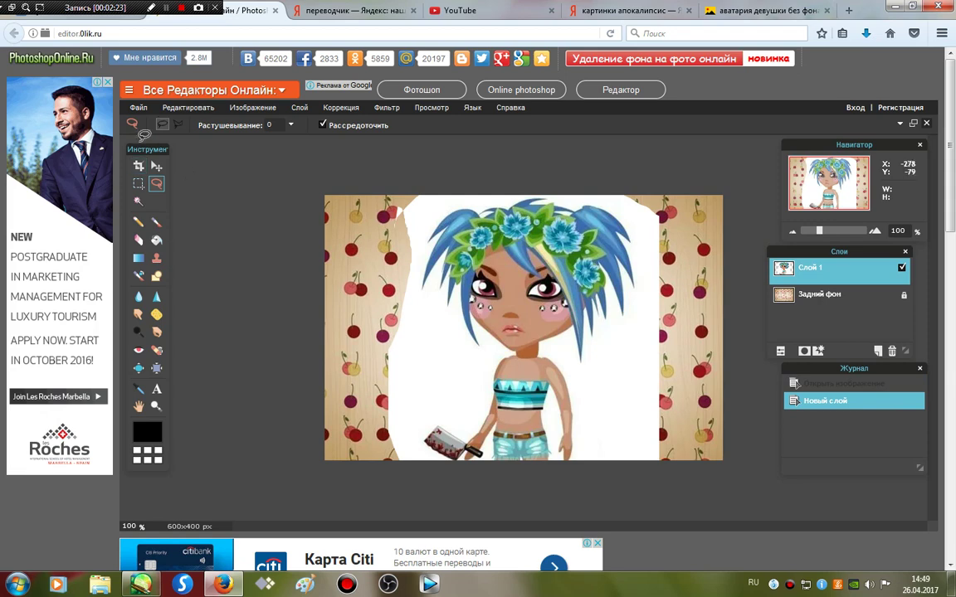
{"action": "left_click", "coordinate": [138, 200]}
{"action": "left_click", "coordinate": [388, 308]}
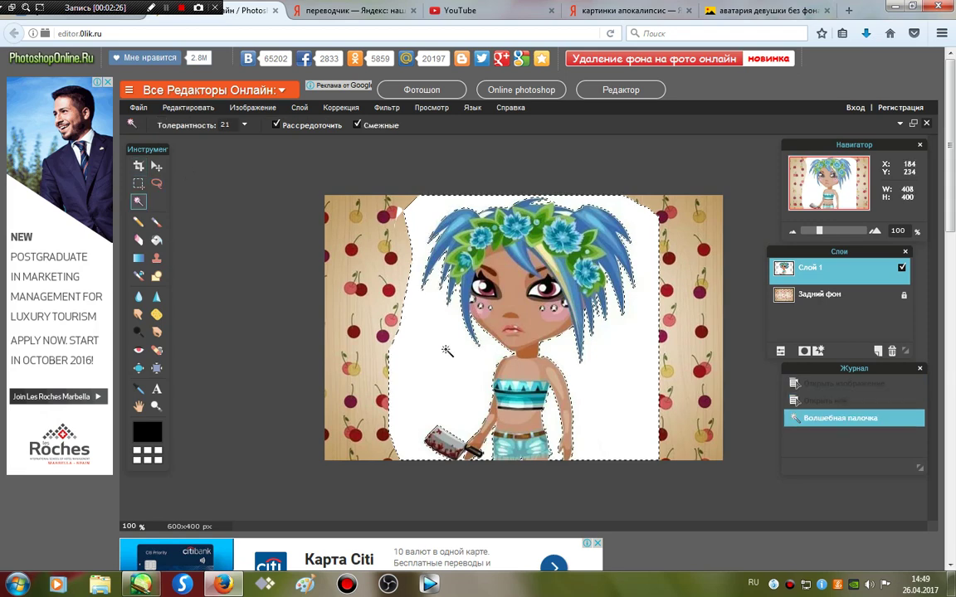
{"action": "left_click", "coordinate": [138, 240]}
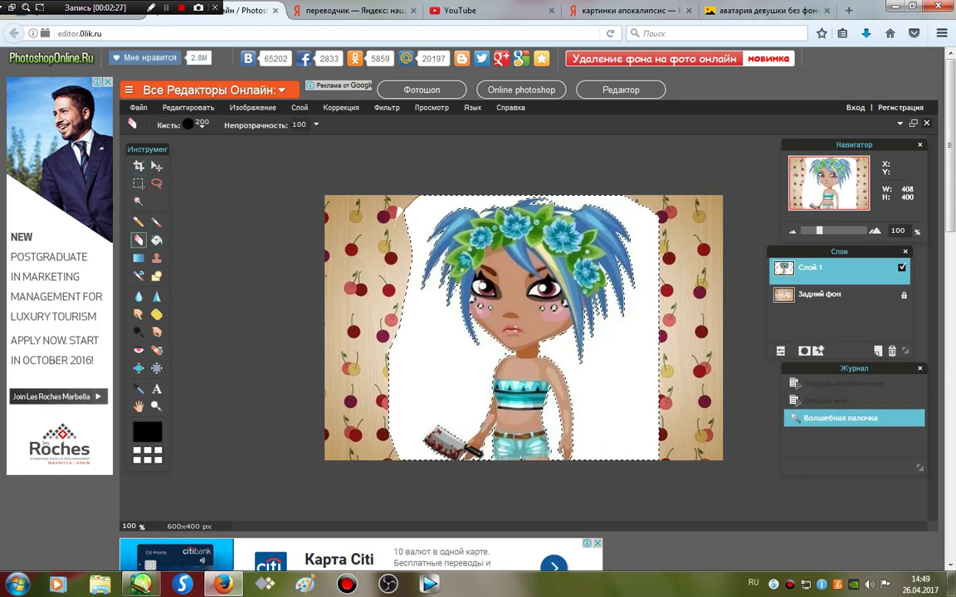
{"action": "mouse_move", "coordinate": [436, 274]}
{"action": "left_mouse_down"}
{"action": "mouse_move", "coordinate": [412, 326]}
{"action": "mouse_move", "coordinate": [682, 425]}
{"action": "left_mouse_up"}
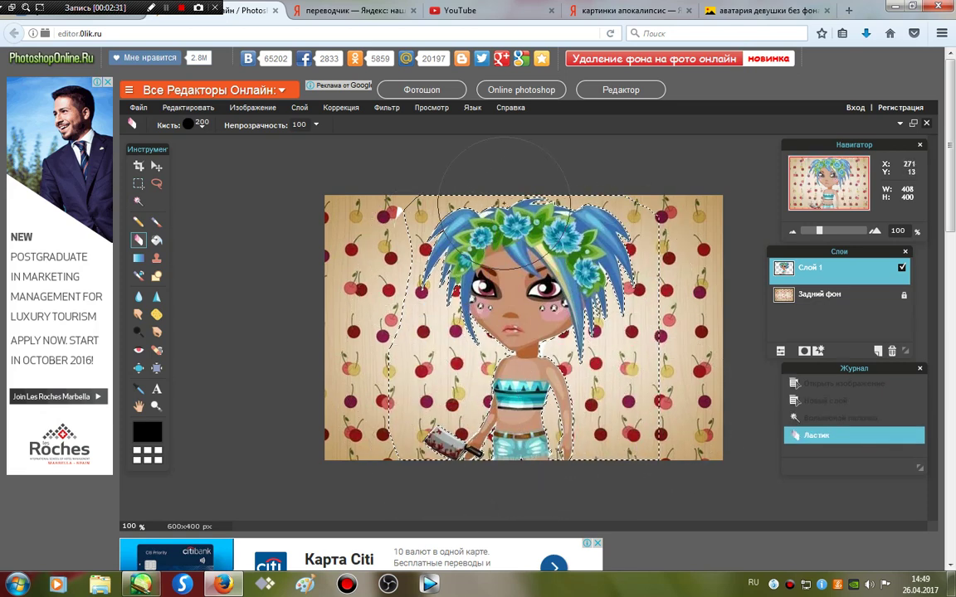
{"action": "left_click", "coordinate": [156, 184]}
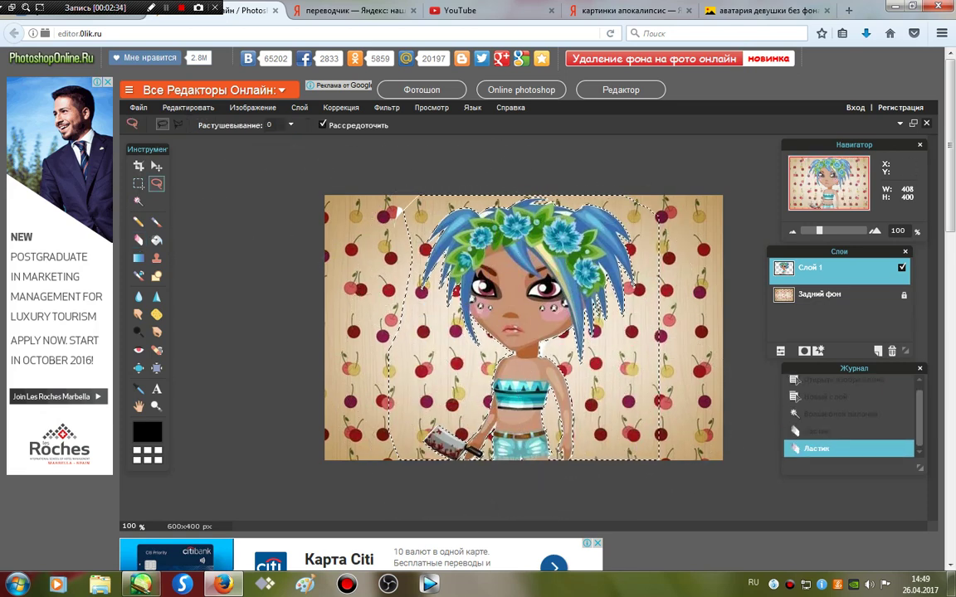
{"action": "key", "text": "ctrl+d"}
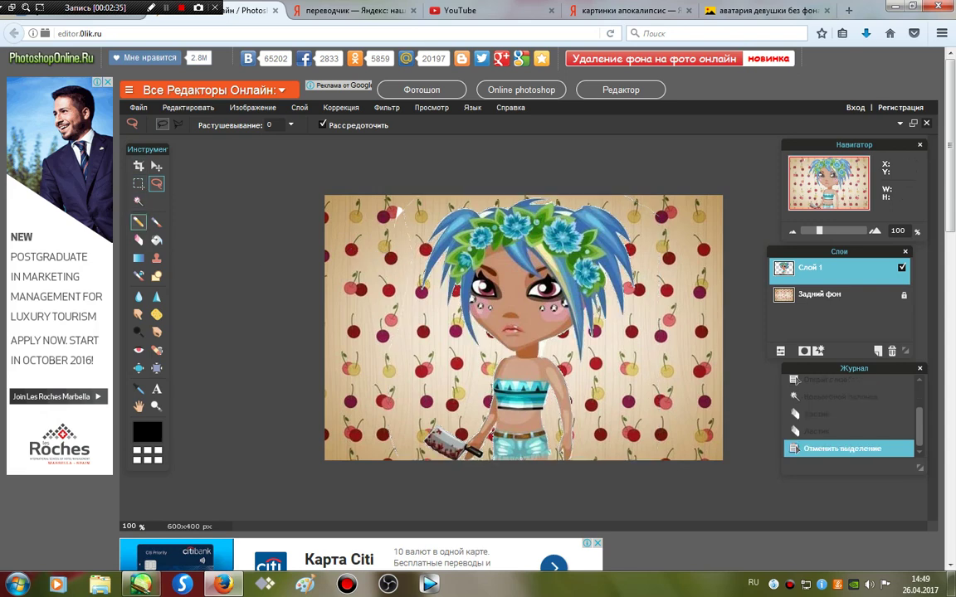
Shift the girl up and erase the white patch around her legs
{"action": "key", "text": "v"}
{"action": "left_click_drag", "start_coordinate": [464, 309], "coordinate": [447, 173]}
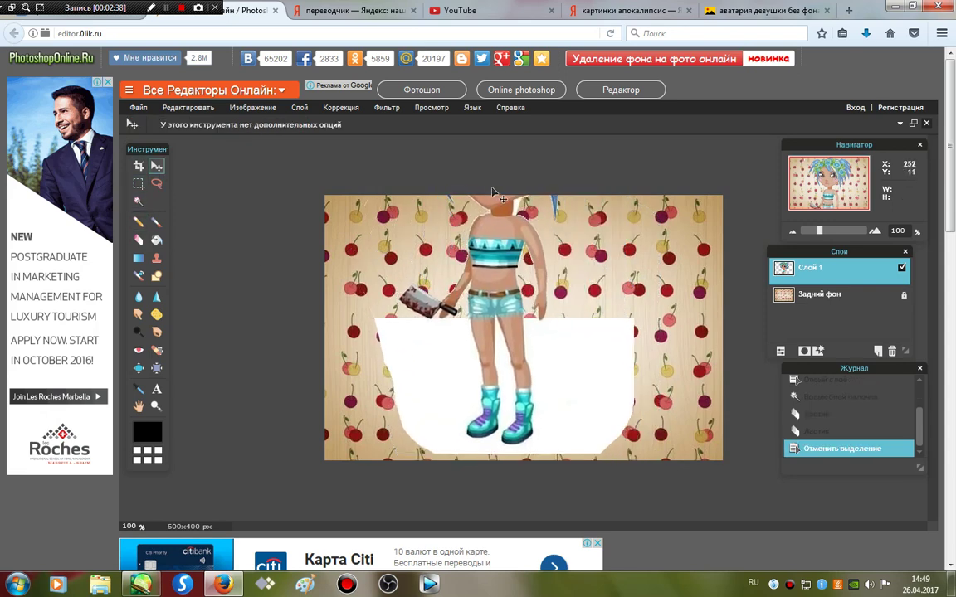
{"action": "left_click", "coordinate": [138, 201]}
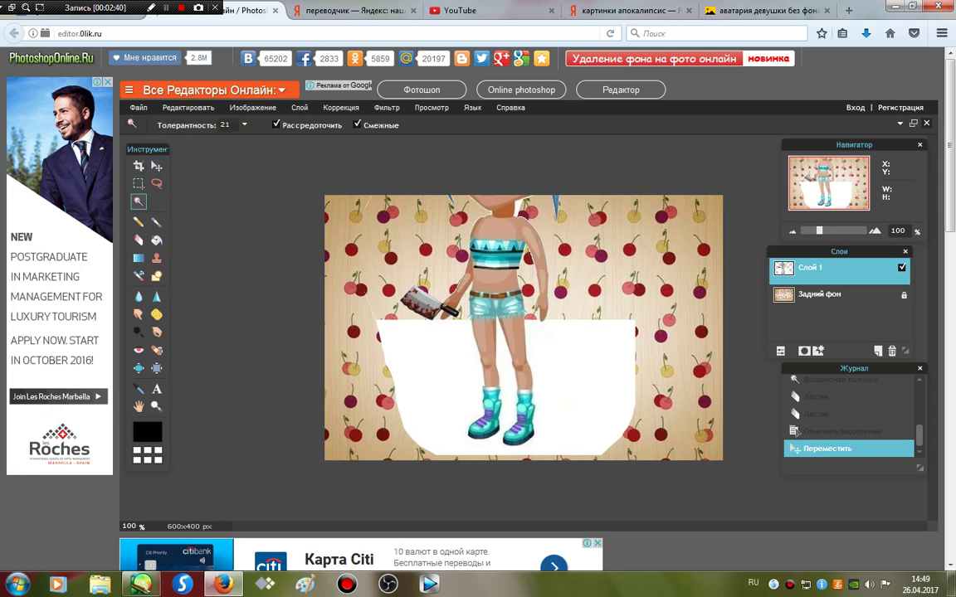
{"action": "left_click", "coordinate": [421, 353]}
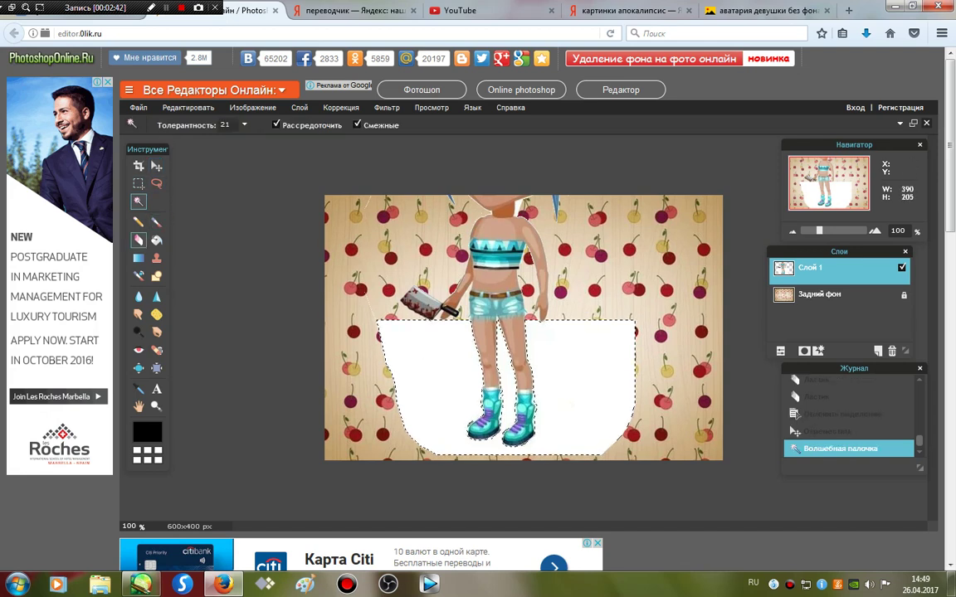
{"action": "left_click", "coordinate": [138, 239]}
{"action": "left_click_drag", "start_coordinate": [631, 349], "coordinate": [614, 390]}
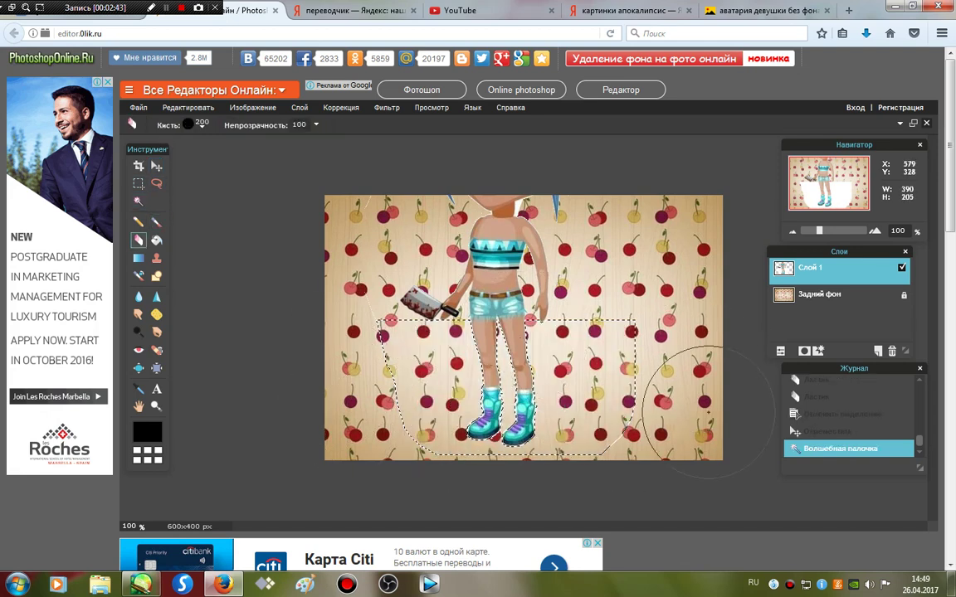
{"action": "left_click", "coordinate": [156, 184]}
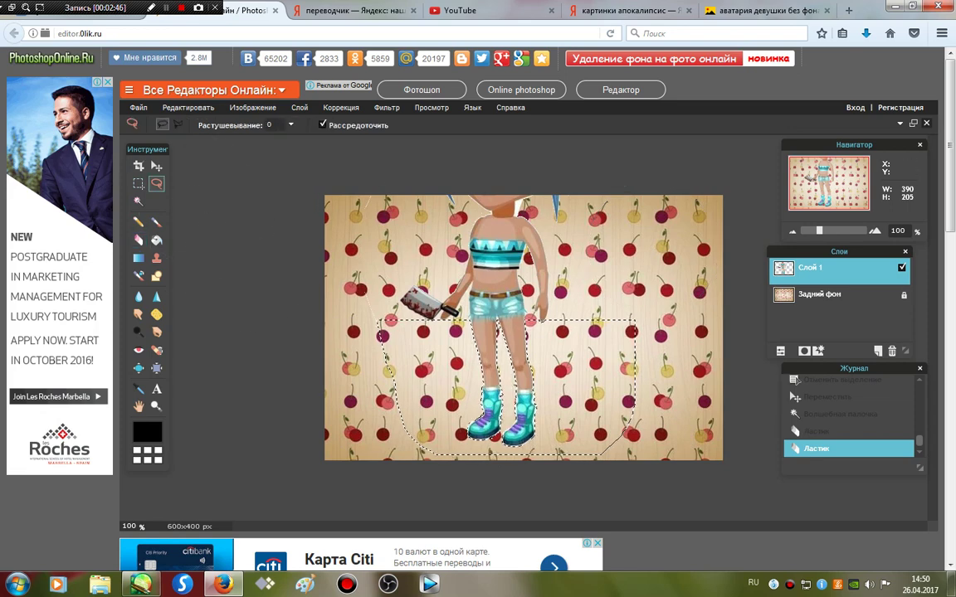
{"action": "left_click", "coordinate": [390, 216]}
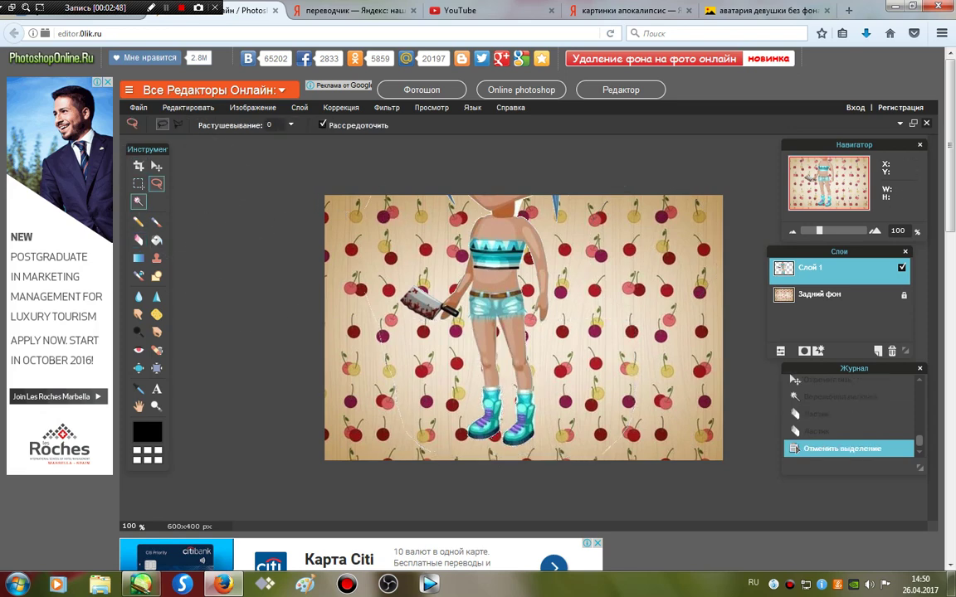
Erase a small leftover white spot and move the girl slightly right and down
{"action": "left_click", "coordinate": [139, 201]}
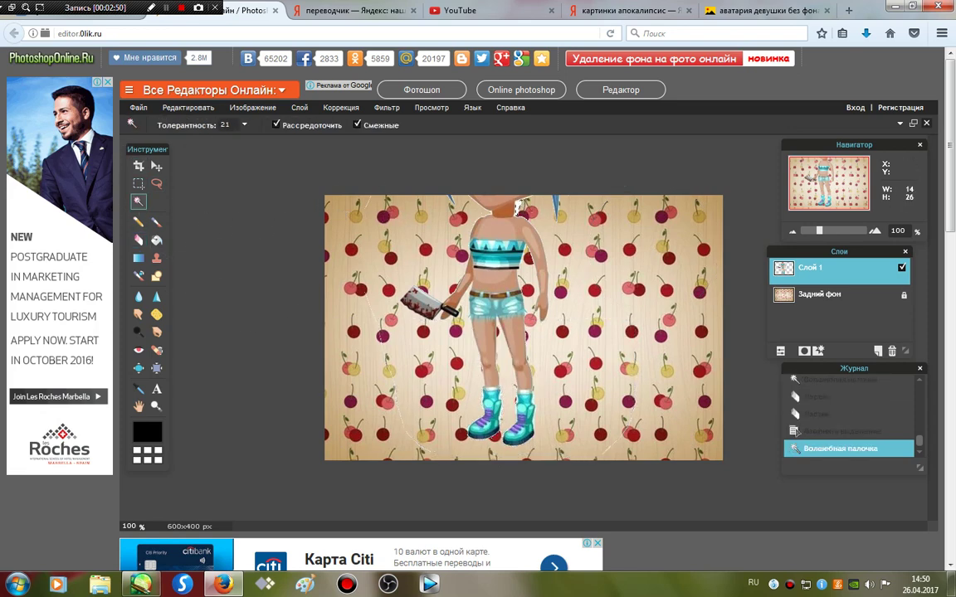
{"action": "left_click", "coordinate": [138, 240]}
{"action": "left_click", "coordinate": [377, 214]}
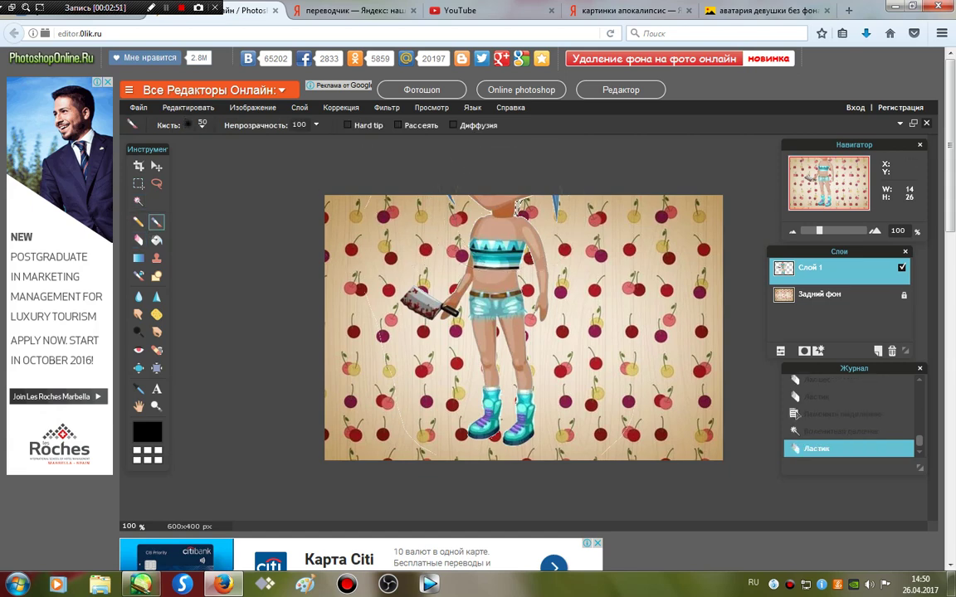
{"action": "left_click", "coordinate": [156, 183]}
{"action": "left_click", "coordinate": [358, 223]}
{"action": "key", "text": "v"}
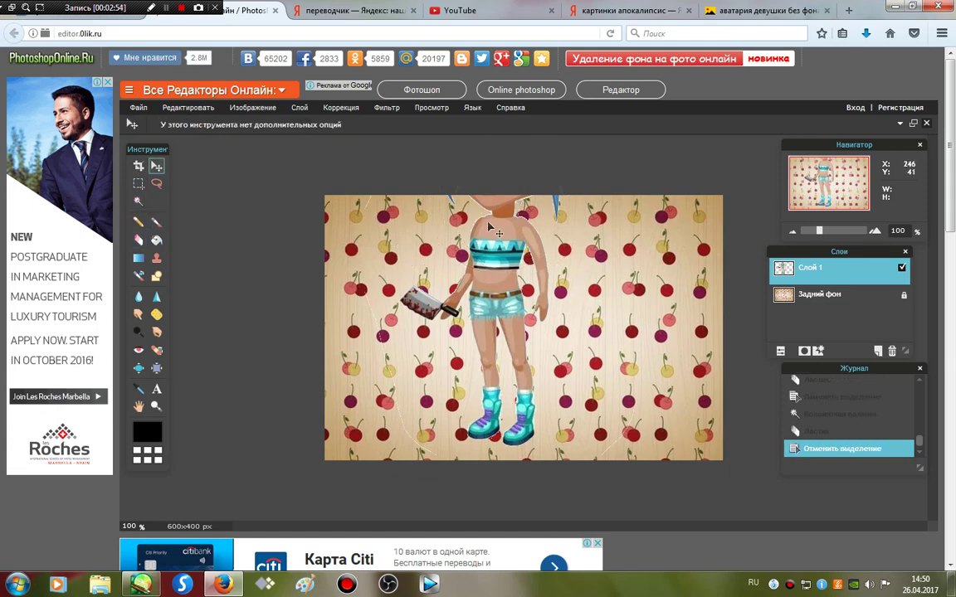
{"action": "left_click_drag", "start_coordinate": [477, 218], "coordinate": [534, 266]}
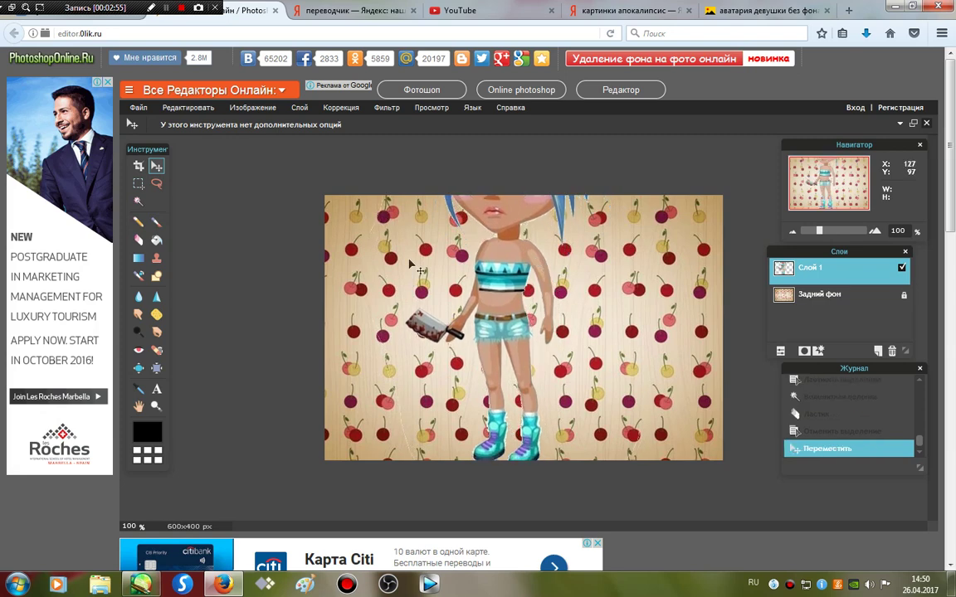
{"action": "key", "text": "m"}
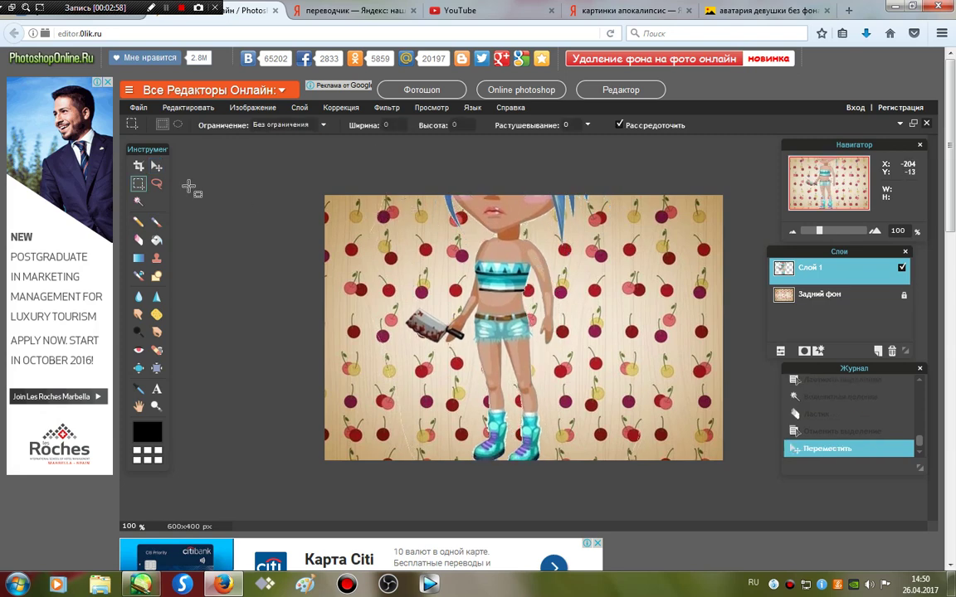
{"action": "key", "text": "l"}
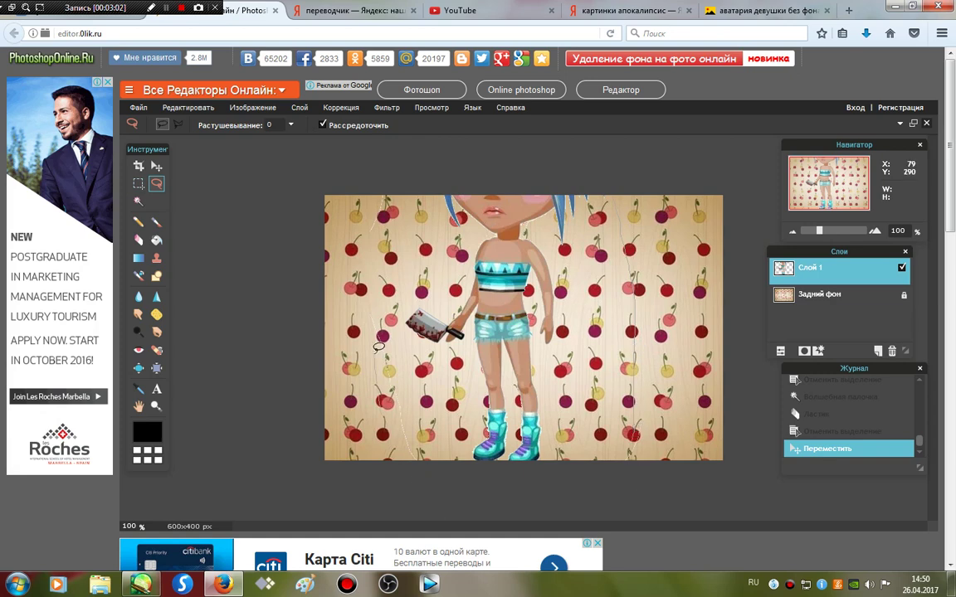
Draw a freehand selection around most of the avatar and nudge it slightly
{"action": "left_click_drag", "start_coordinate": [689, 155], "coordinate": [703, 391]}
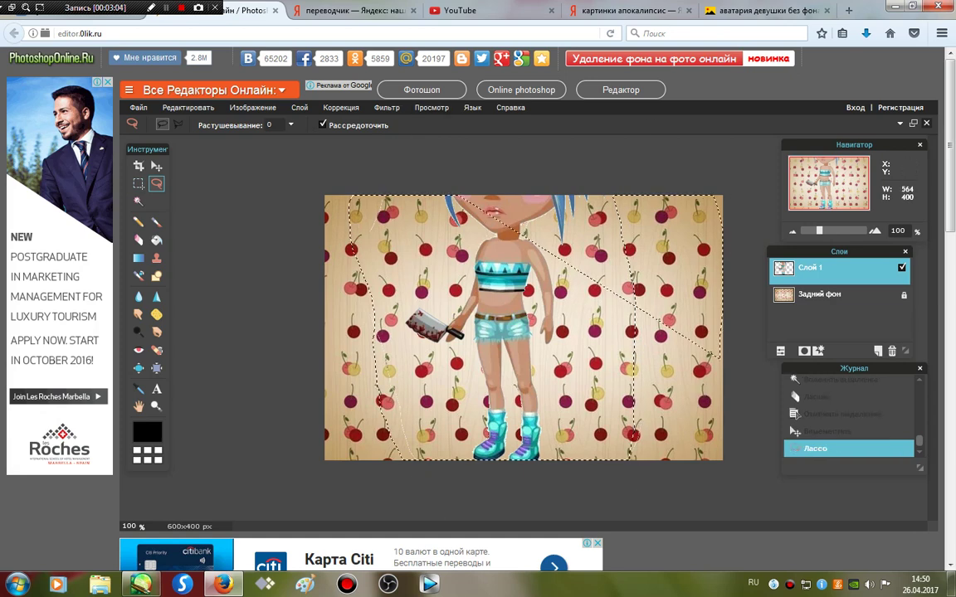
{"action": "key", "text": "ctrl+d"}
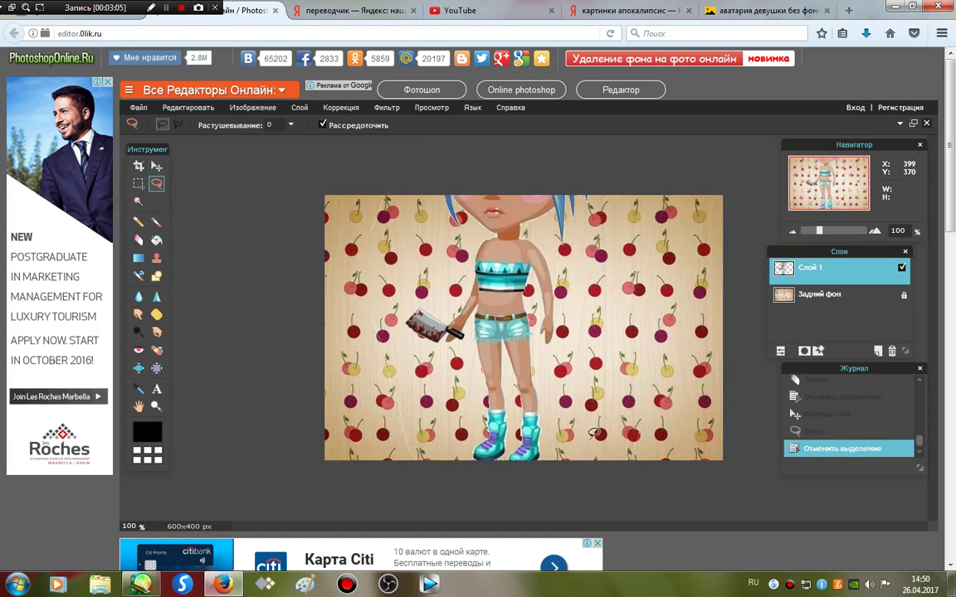
{"action": "left_click_drag", "start_coordinate": [383, 171], "coordinate": [637, 286]}
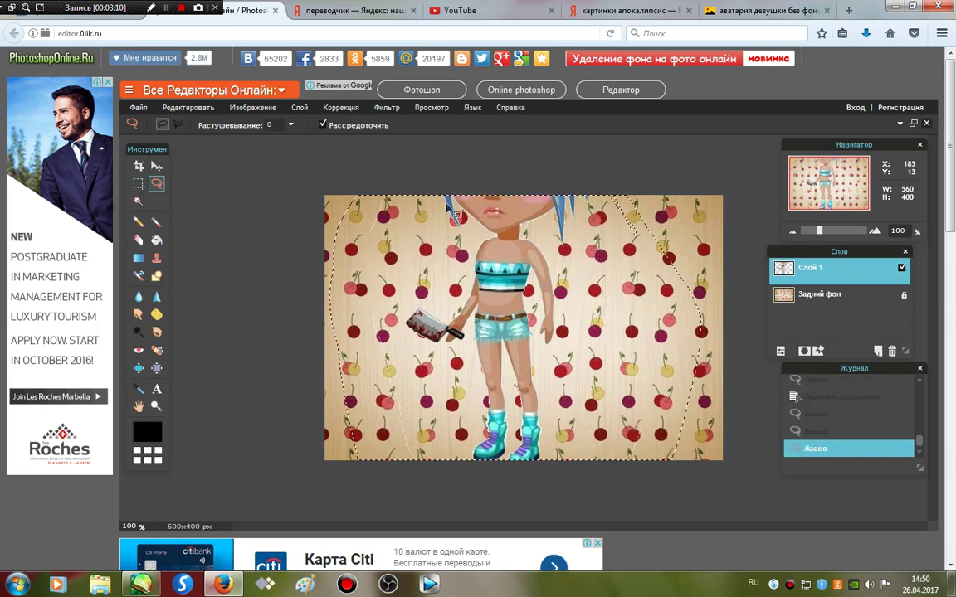
{"action": "left_click_drag", "start_coordinate": [620, 165], "coordinate": [764, 200]}
{"action": "left_click", "coordinate": [156, 166]}
{"action": "left_click_drag", "start_coordinate": [484, 272], "coordinate": [465, 269]}
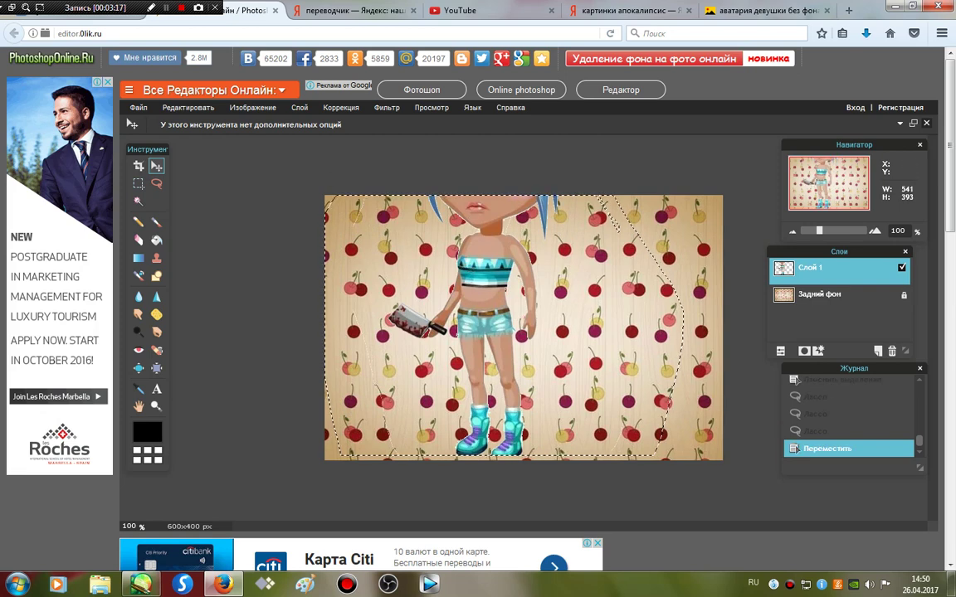
{"action": "key", "text": "m"}
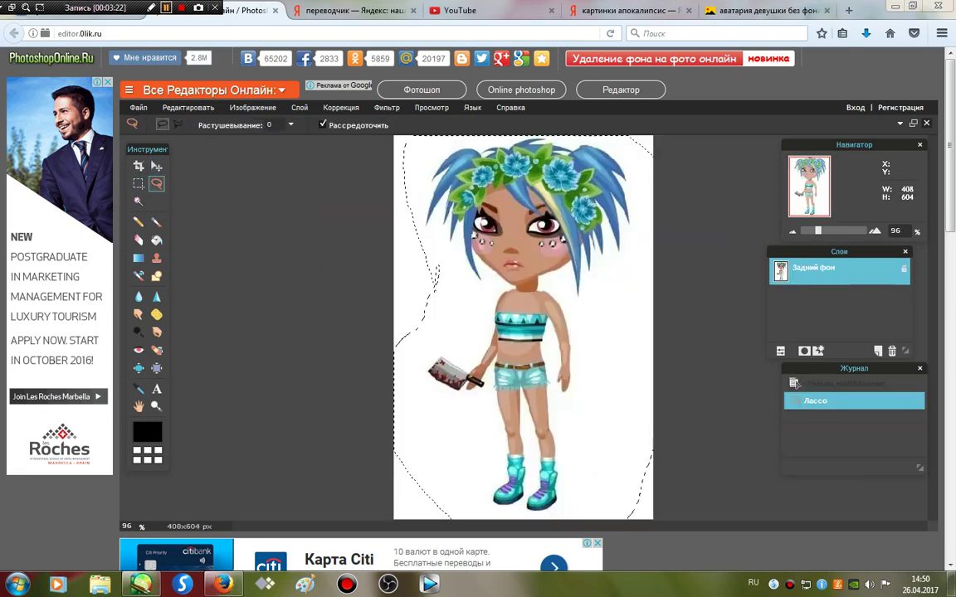
Free Transform the avatar, dragging the bottom-right handle to shrink it to about half size
{"action": "left_click", "coordinate": [187, 107]}
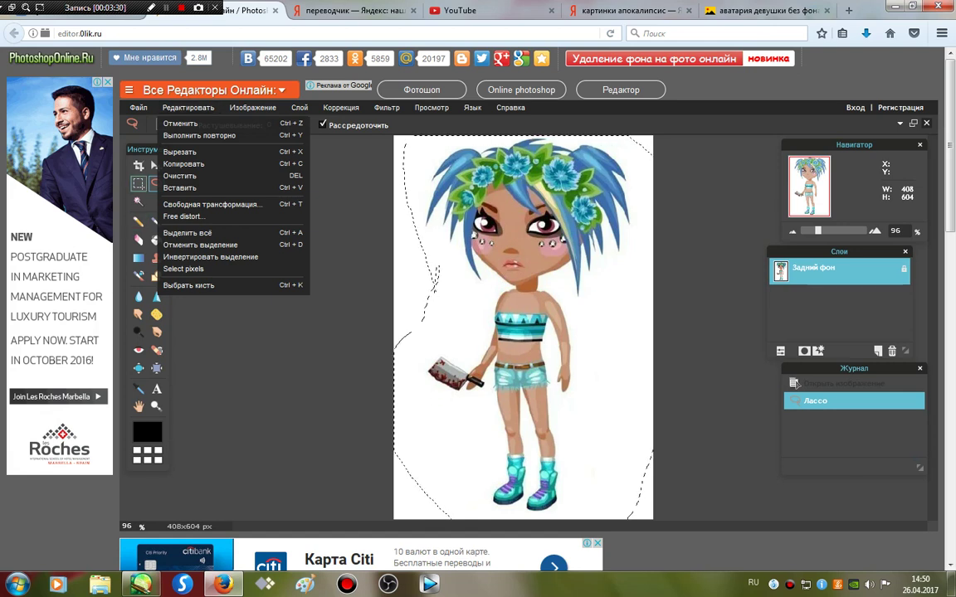
{"action": "left_click", "coordinate": [137, 166]}
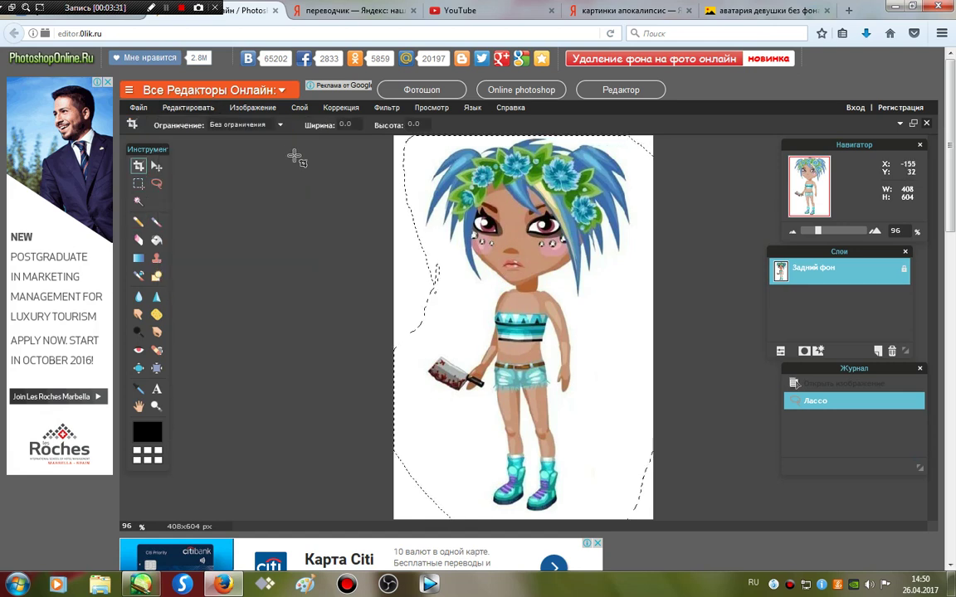
{"action": "left_click", "coordinate": [188, 107]}
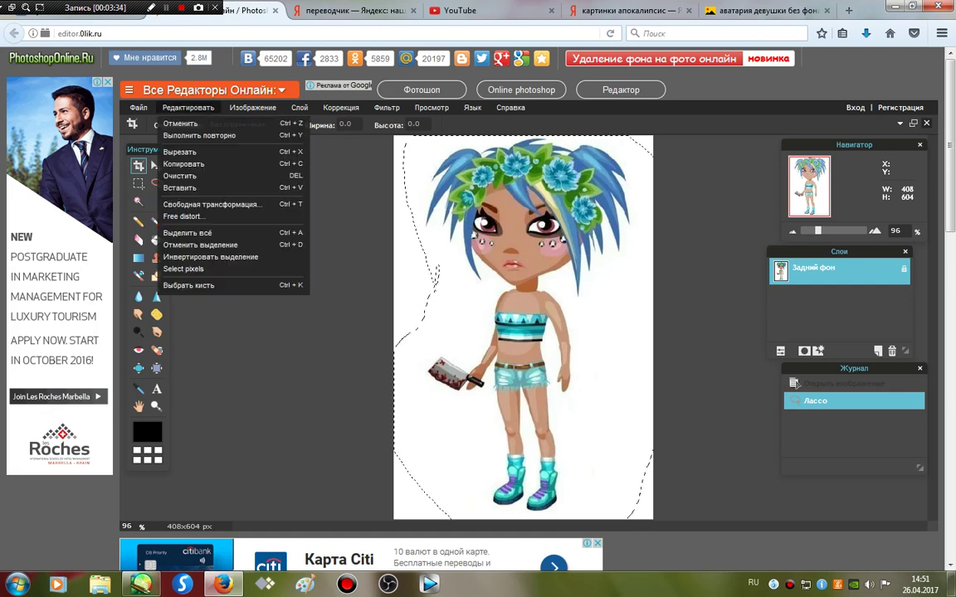
{"action": "left_click", "coordinate": [190, 201]}
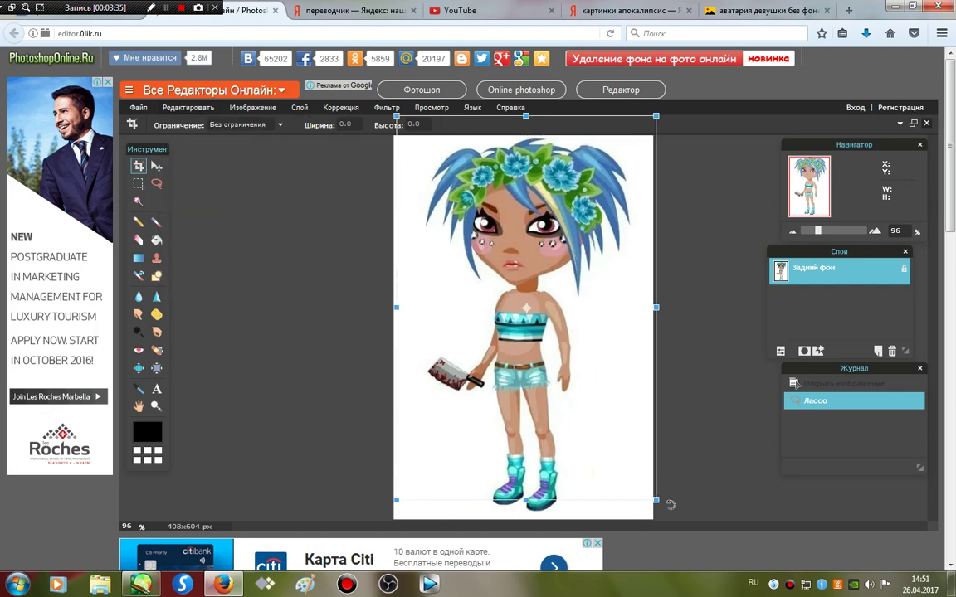
{"action": "left_click_drag", "start_coordinate": [657, 500], "coordinate": [577, 407]}
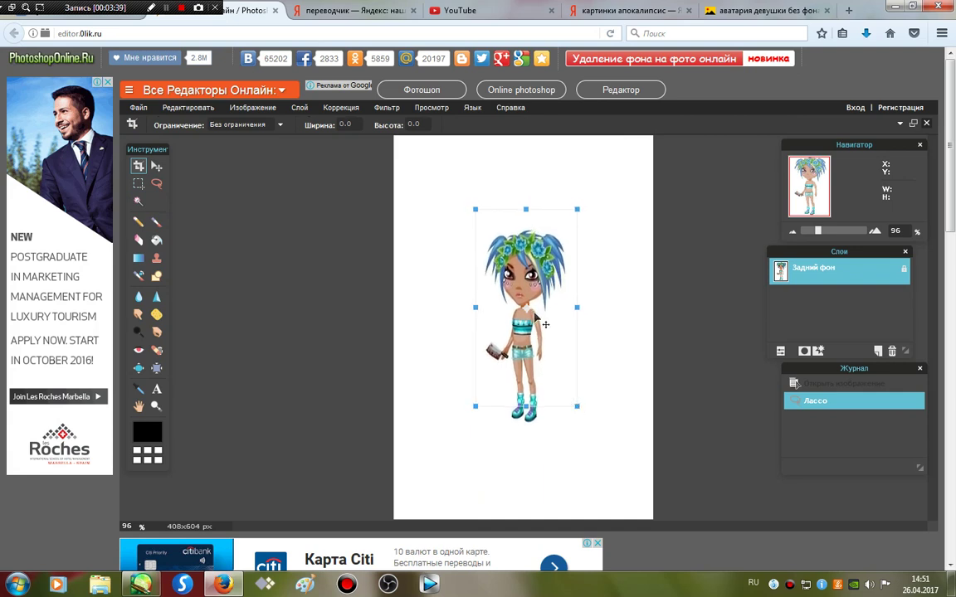
{"action": "left_click_drag", "start_coordinate": [578, 406], "coordinate": [581, 395]}
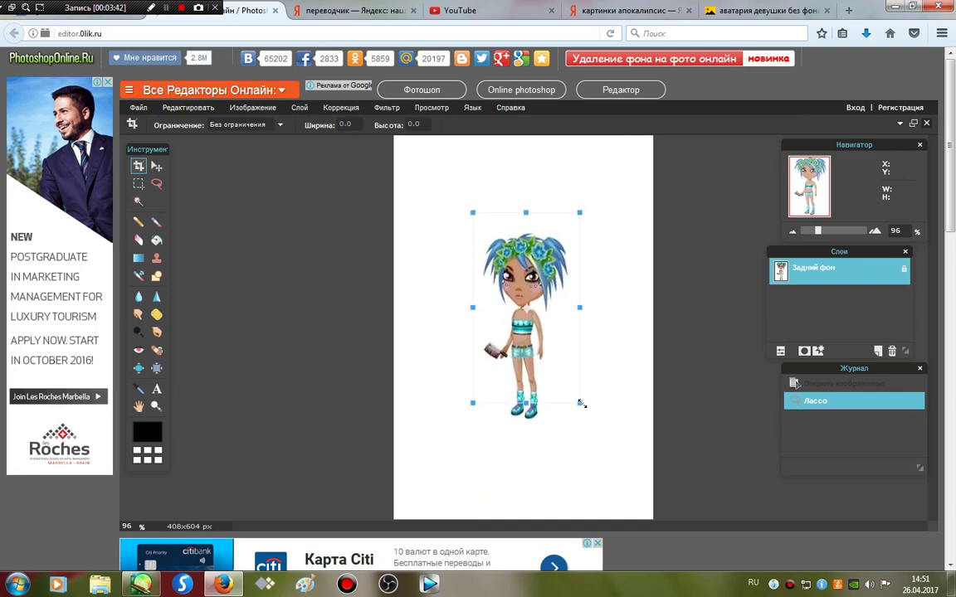
Commit the half-size transform and undo an accidentally pasted layer
{"action": "key", "text": "Return"}
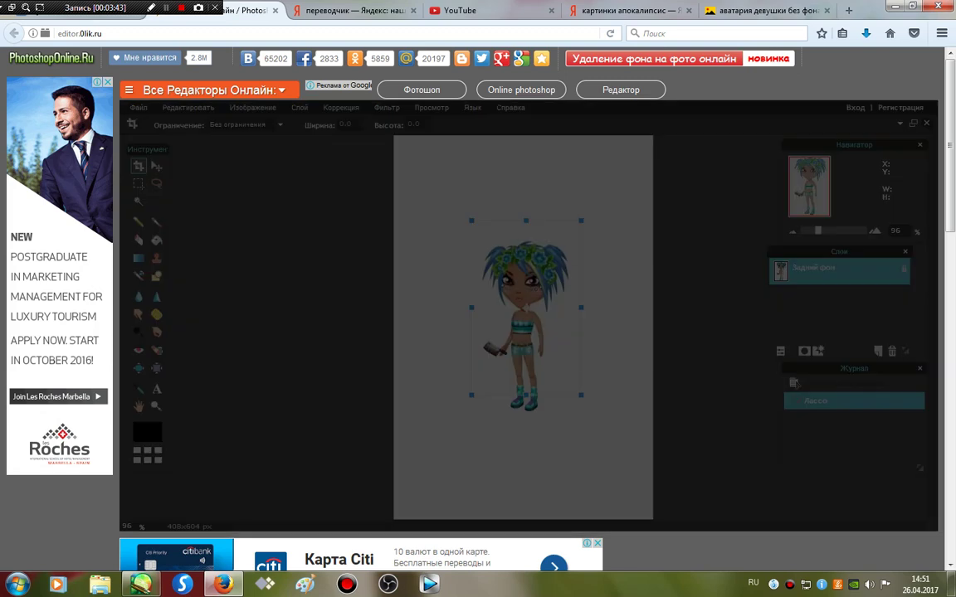
{"action": "key", "text": "Return"}
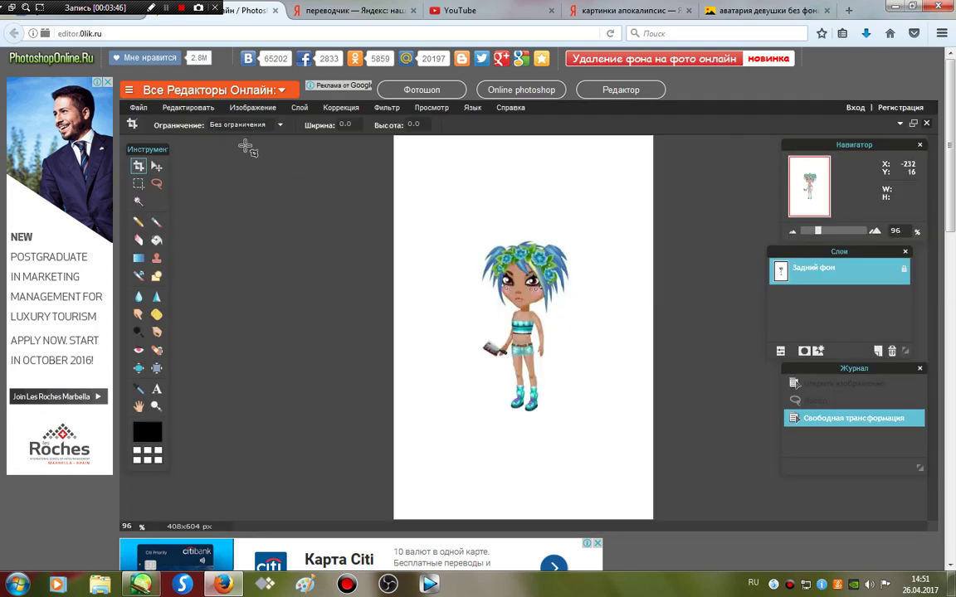
{"action": "key", "text": "m"}
{"action": "mouse_move", "coordinate": [462, 224]}
{"action": "left_mouse_down"}
{"action": "mouse_move", "coordinate": [588, 425]}
{"action": "mouse_move", "coordinate": [571, 419]}
{"action": "left_mouse_up"}
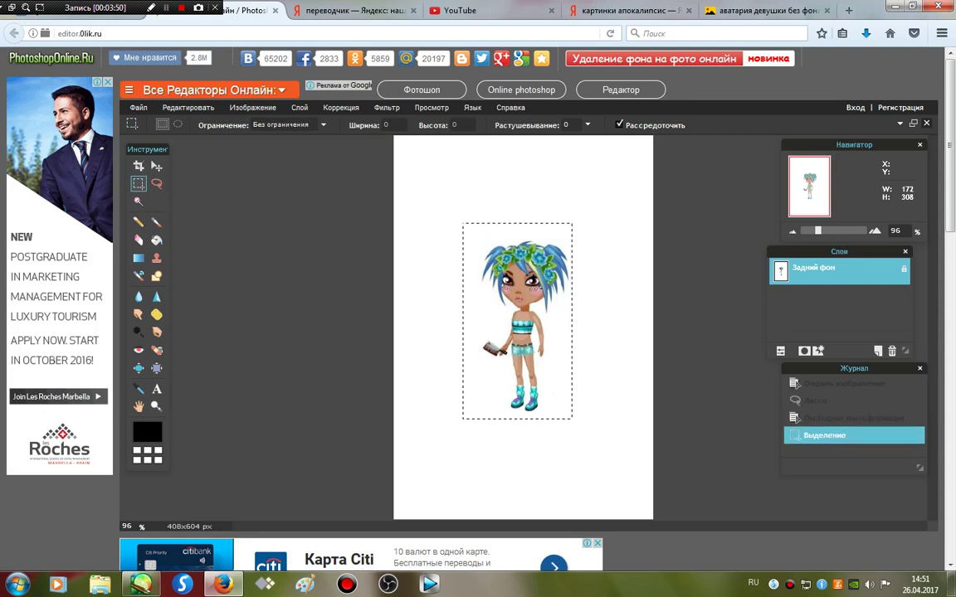
{"action": "left_click", "coordinate": [188, 108]}
{"action": "left_click", "coordinate": [179, 187]}
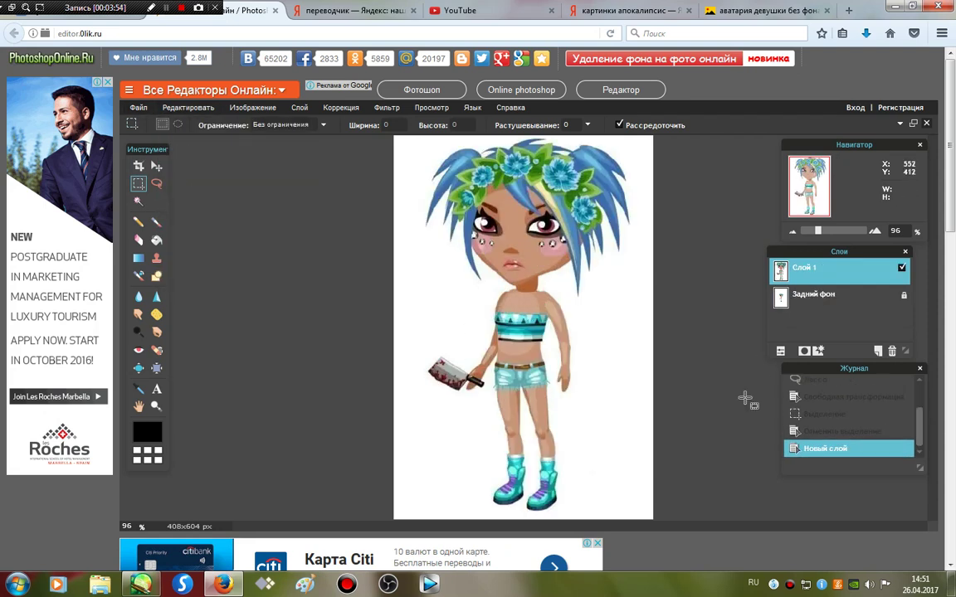
{"action": "key", "text": "ctrl+z"}
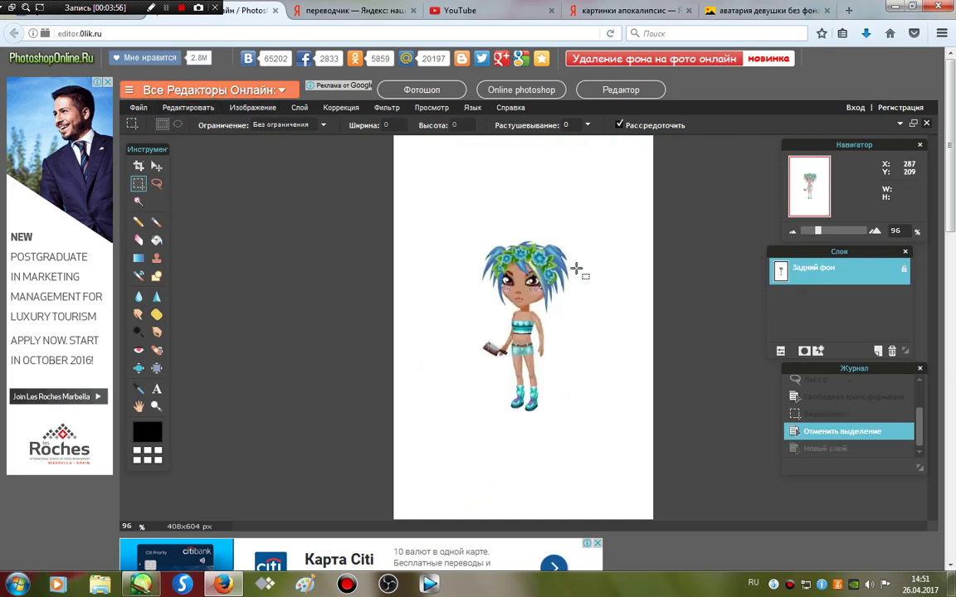
Redraw the rectangular selection until it tightly frames the small girl
{"action": "mouse_move", "coordinate": [442, 207]}
{"action": "left_mouse_down"}
{"action": "mouse_move", "coordinate": [505, 320]}
{"action": "mouse_move", "coordinate": [620, 444]}
{"action": "left_mouse_up"}
{"action": "left_click", "coordinate": [187, 107]}
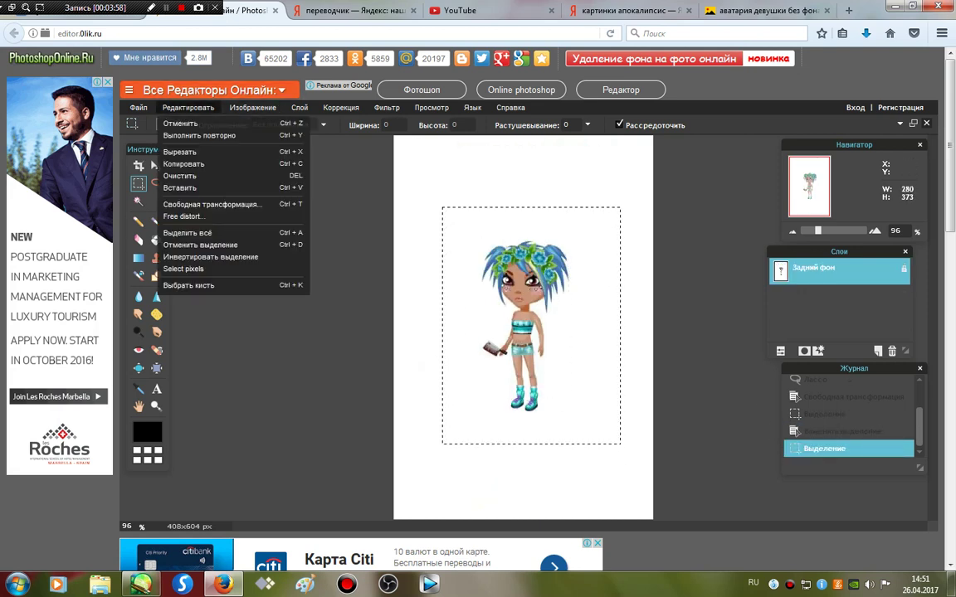
{"action": "left_click", "coordinate": [178, 224]}
{"action": "mouse_move", "coordinate": [444, 210]}
{"action": "left_mouse_down"}
{"action": "mouse_move", "coordinate": [552, 378]}
{"action": "mouse_move", "coordinate": [554, 406]}
{"action": "left_mouse_up"}
{"action": "left_click", "coordinate": [482, 149]}
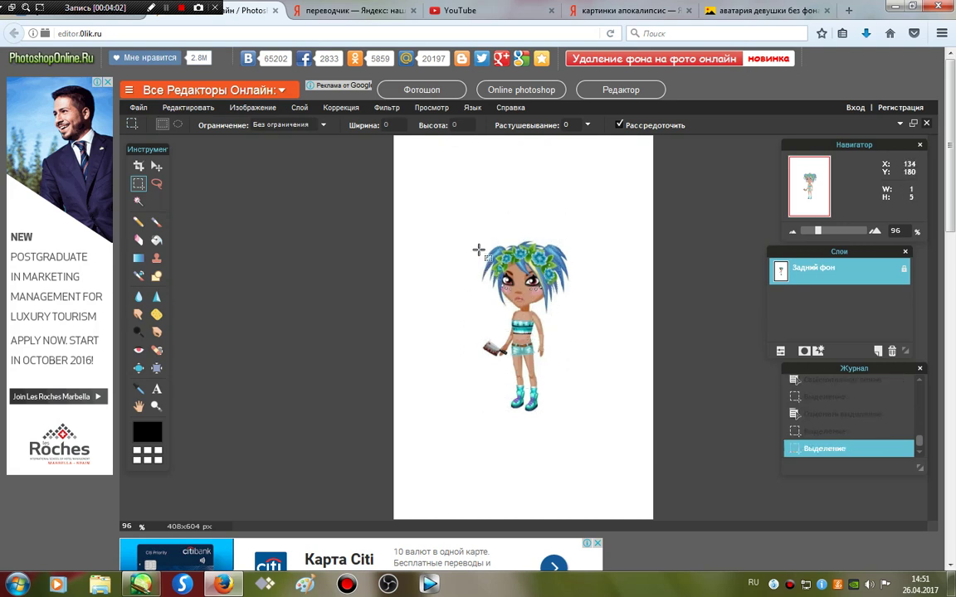
{"action": "left_click", "coordinate": [478, 225]}
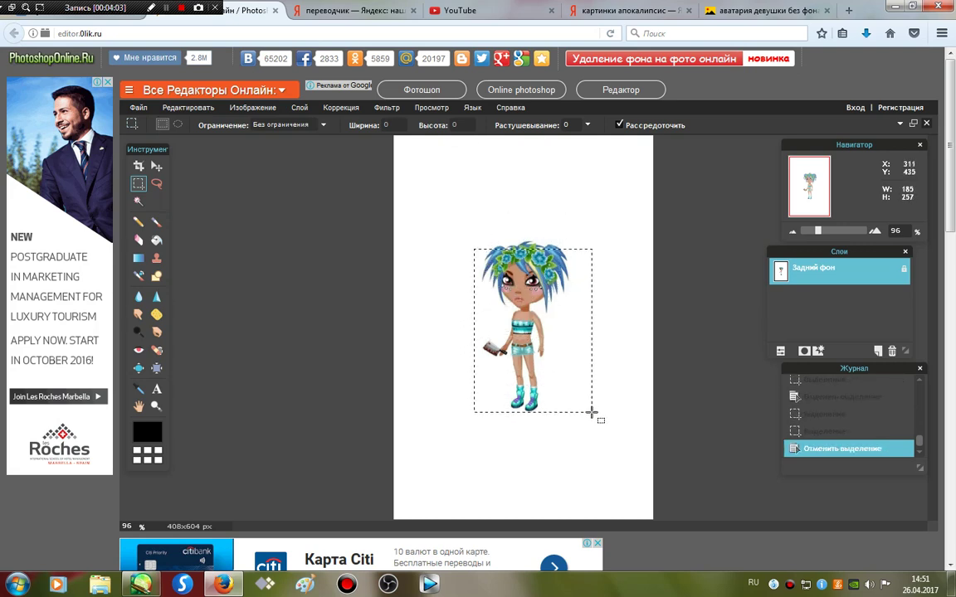
{"action": "left_click_drag", "start_coordinate": [474, 250], "coordinate": [594, 444]}
{"action": "left_click", "coordinate": [482, 229]}
{"action": "left_click_drag", "start_coordinate": [475, 222], "coordinate": [579, 417]}
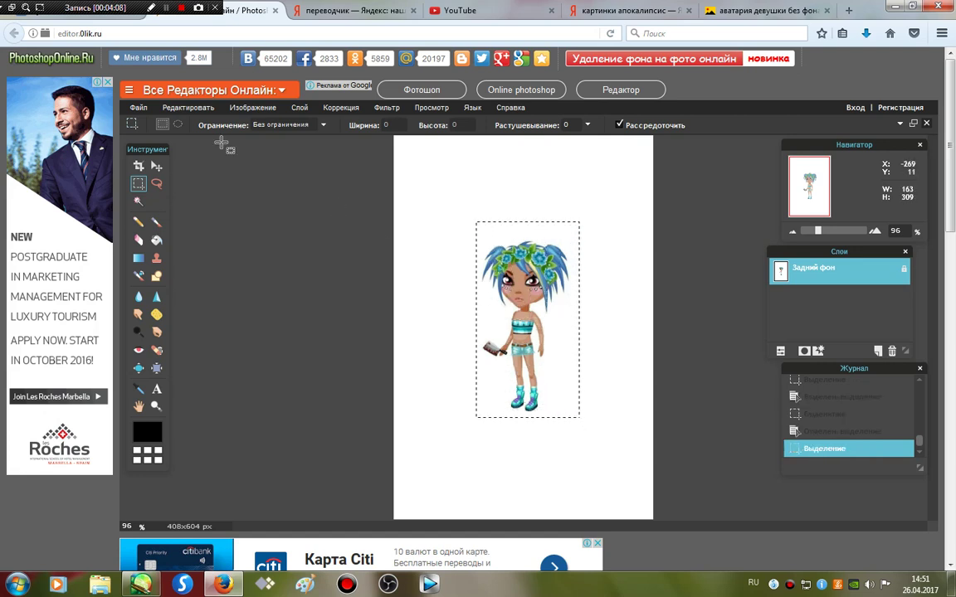
Copy the selected girl and open the 1920x1080 swirl background from Аватария!
{"action": "left_click", "coordinate": [187, 108]}
{"action": "left_click", "coordinate": [183, 164]}
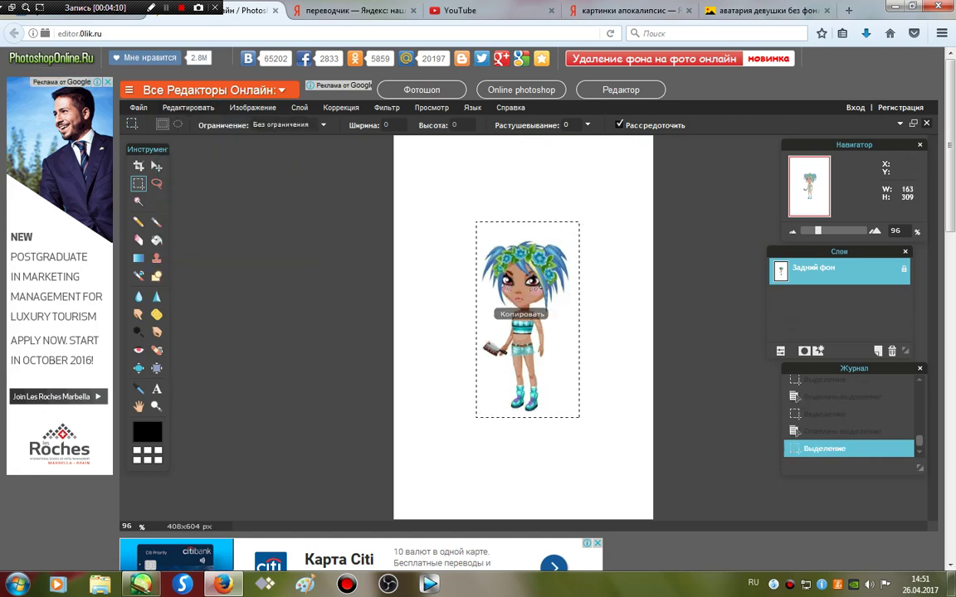
{"action": "left_click", "coordinate": [138, 108]}
{"action": "left_click", "coordinate": [170, 135]}
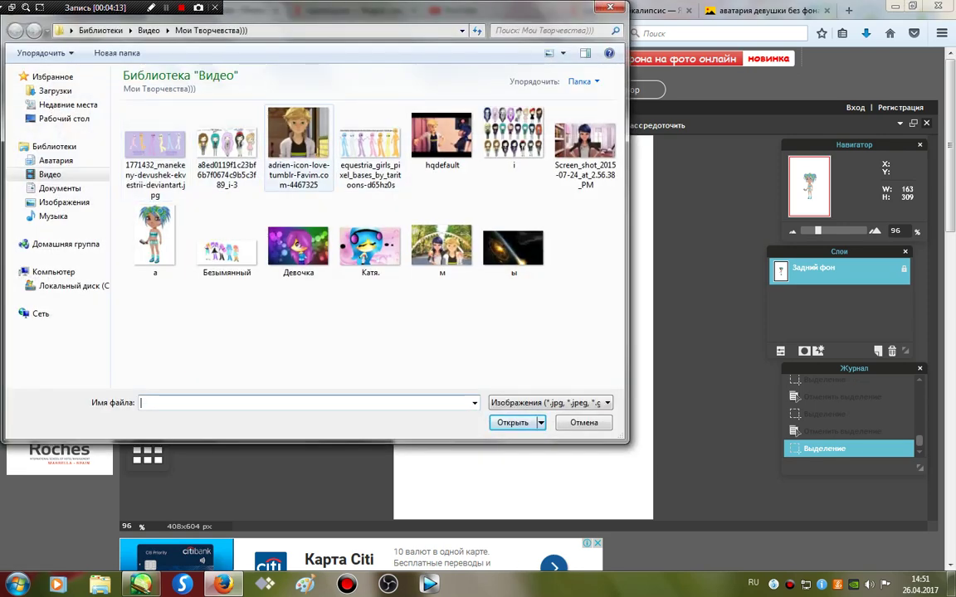
{"action": "left_click", "coordinate": [56, 160]}
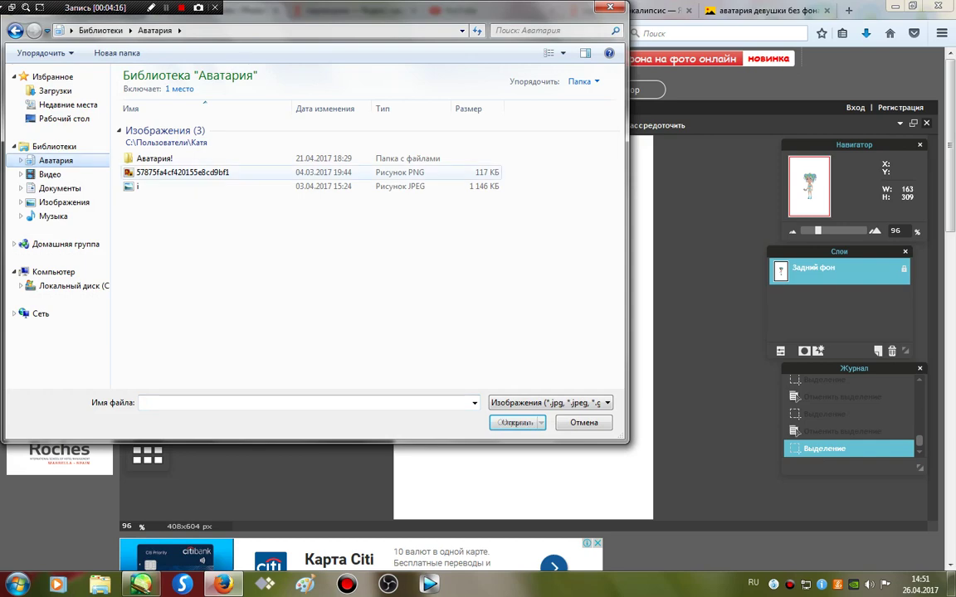
{"action": "double_click", "coordinate": [150, 155]}
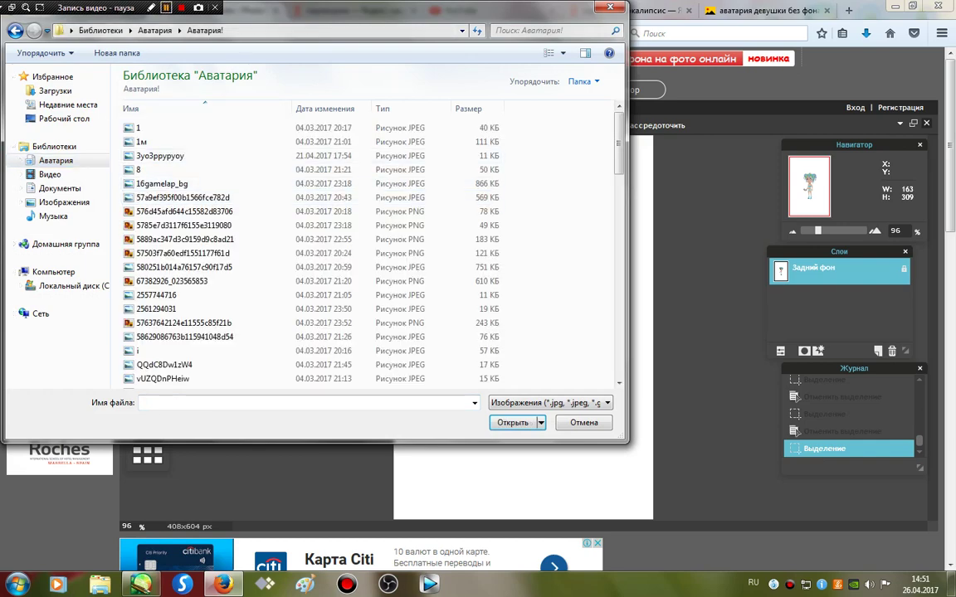
{"action": "double_click", "coordinate": [158, 142]}
Paste the girl as Слой 1, then select and erase the white box around her
{"action": "left_click", "coordinate": [188, 107]}
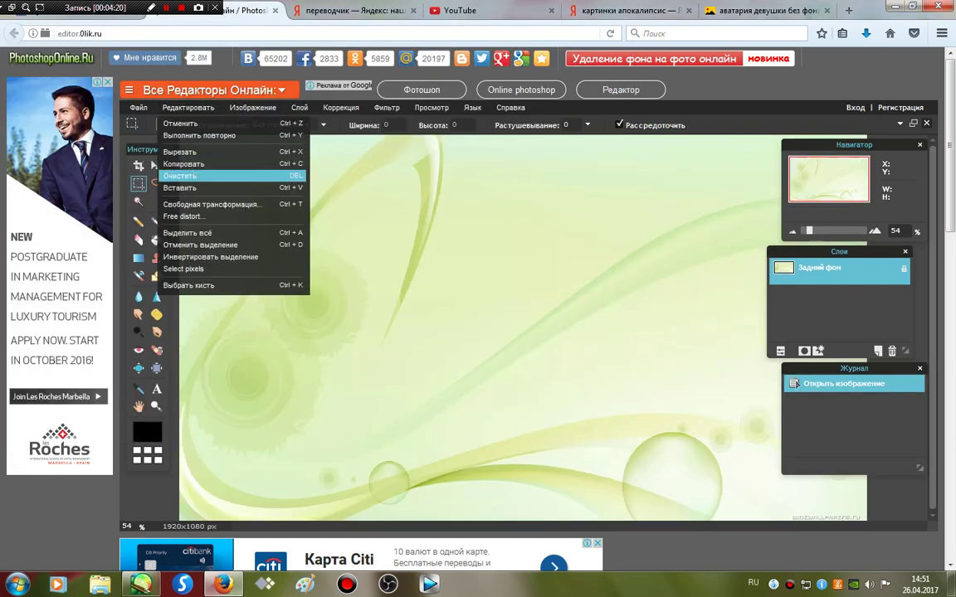
{"action": "left_click", "coordinate": [180, 187]}
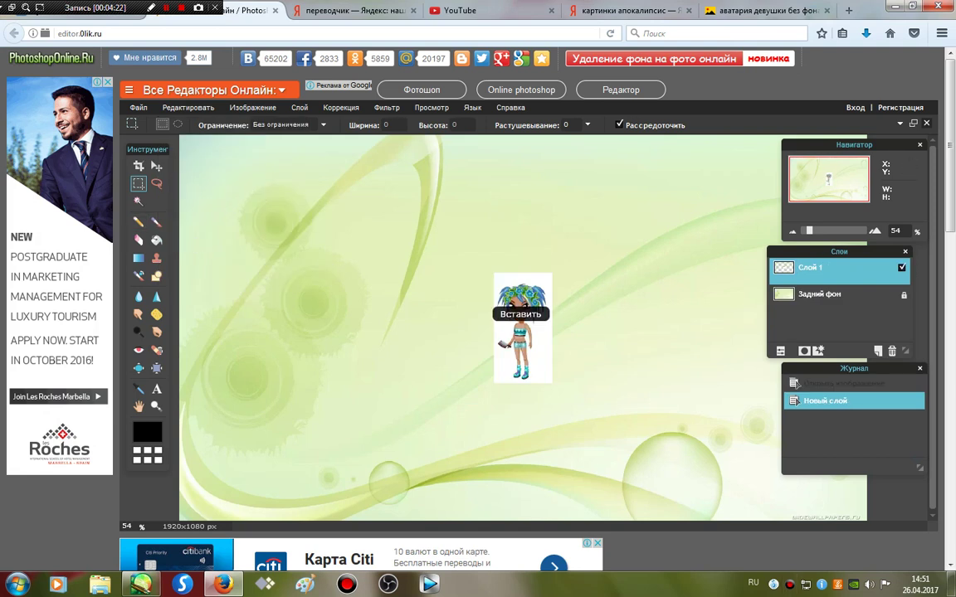
{"action": "left_click", "coordinate": [156, 166]}
{"action": "left_click", "coordinate": [499, 354]}
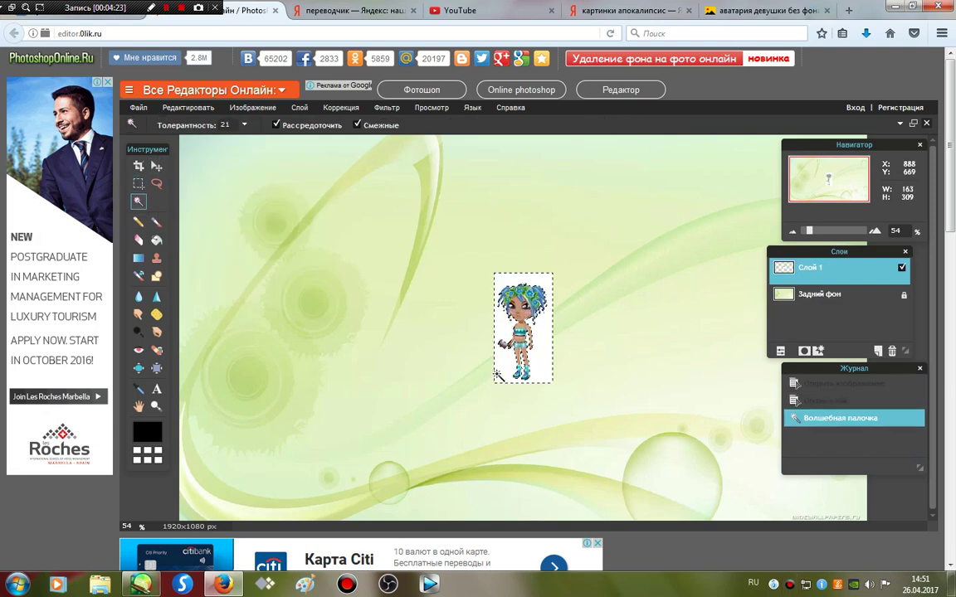
{"action": "key", "text": "e"}
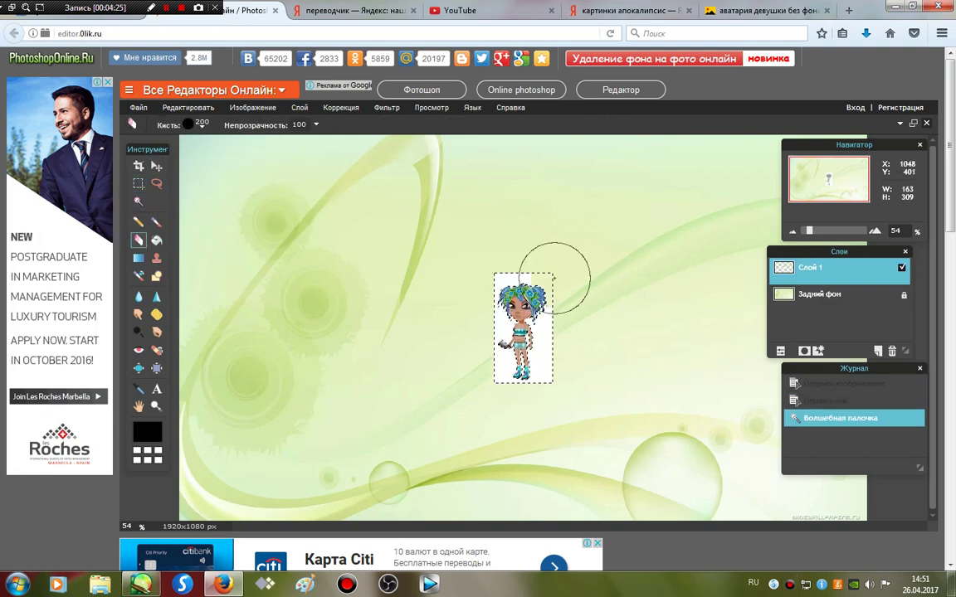
{"action": "left_click_drag", "start_coordinate": [548, 388], "coordinate": [498, 348]}
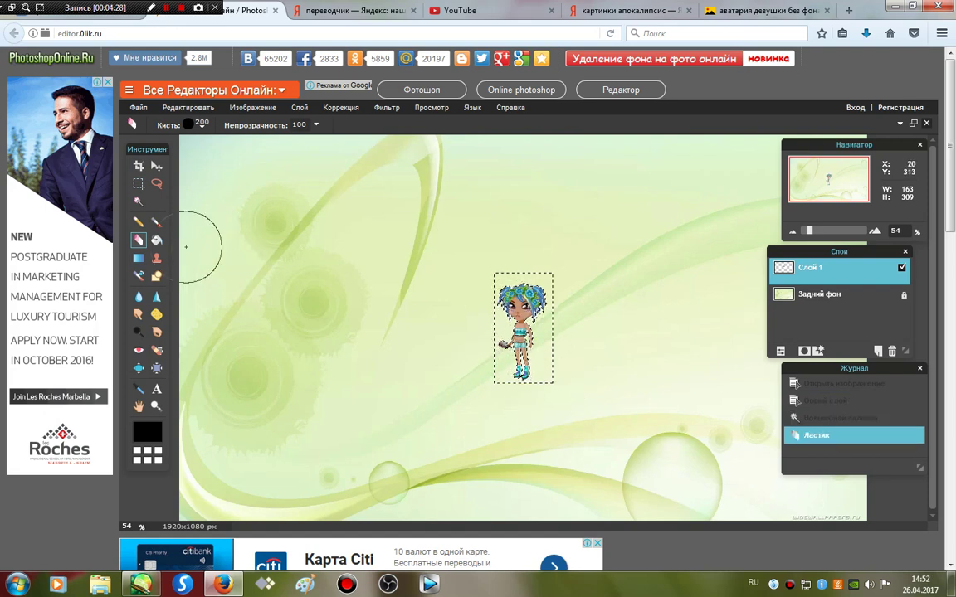
{"action": "left_click", "coordinate": [156, 183]}
{"action": "left_click", "coordinate": [451, 191]}
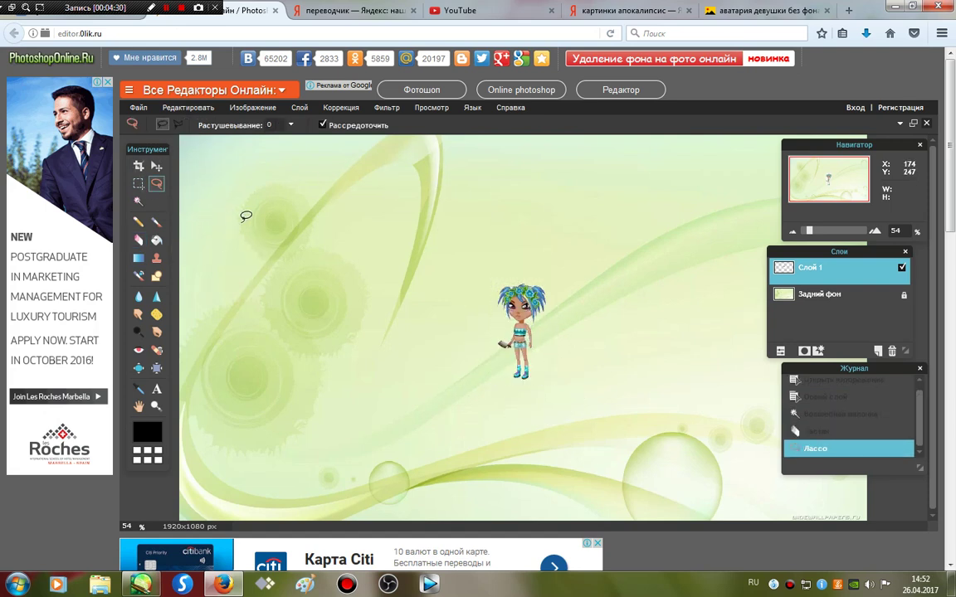
Marquee-select the girl and enlarge her with Free Transform
{"action": "left_click", "coordinate": [137, 183]}
{"action": "left_click_drag", "start_coordinate": [400, 226], "coordinate": [654, 437]}
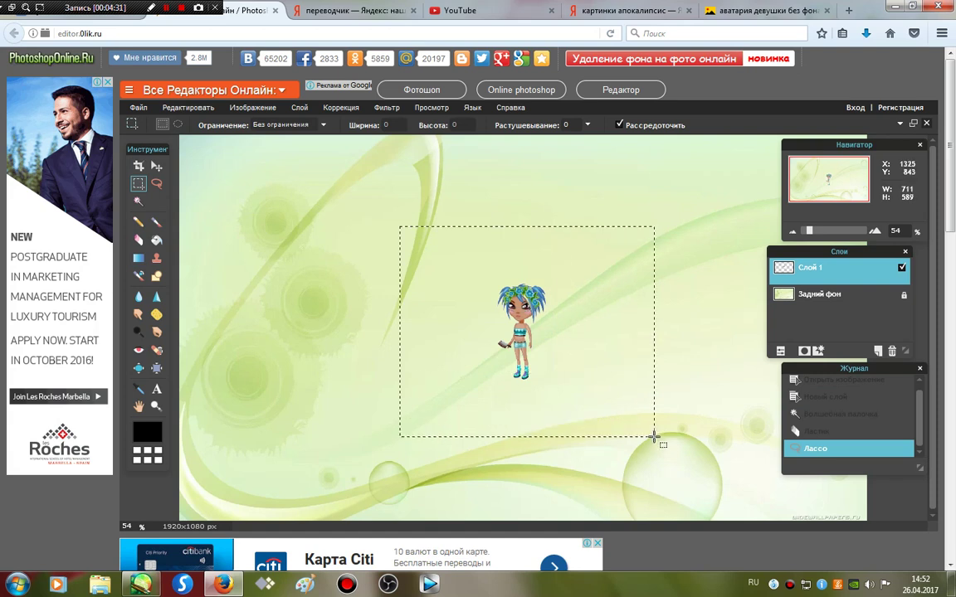
{"action": "left_click", "coordinate": [188, 107]}
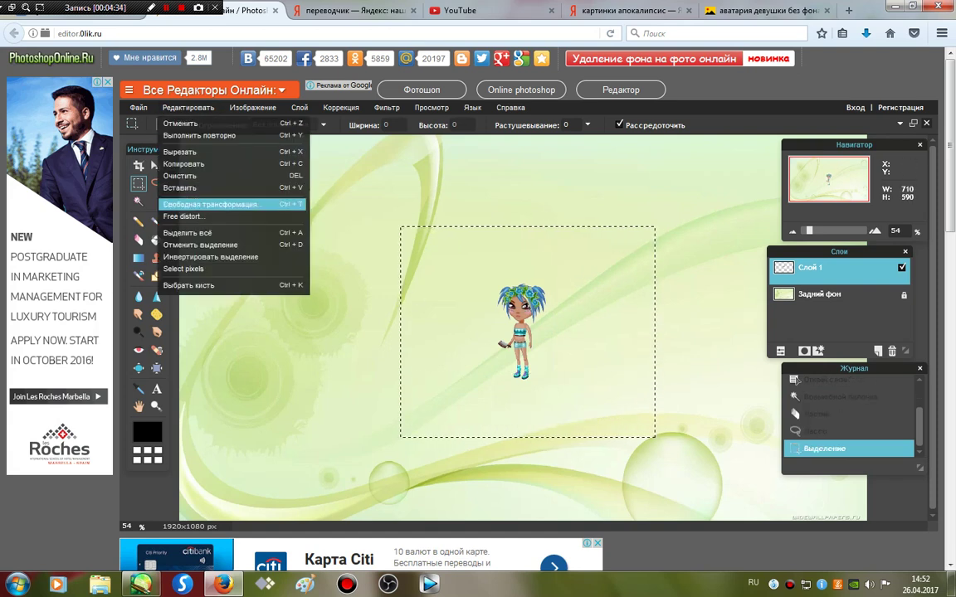
{"action": "left_click", "coordinate": [186, 200]}
{"action": "left_click_drag", "start_coordinate": [549, 360], "coordinate": [604, 470]}
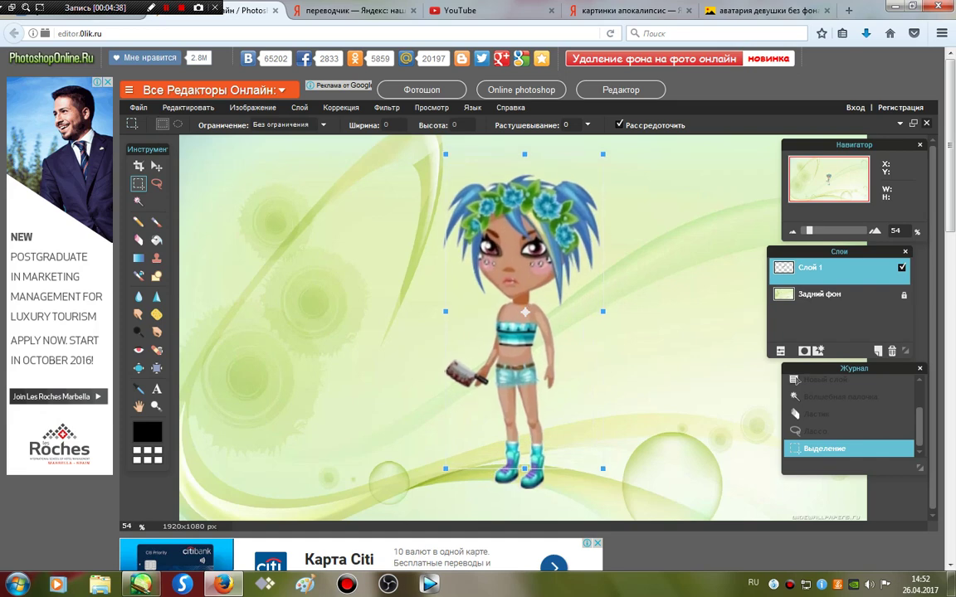
{"action": "key", "text": "Return"}
{"action": "key", "text": "Return"}
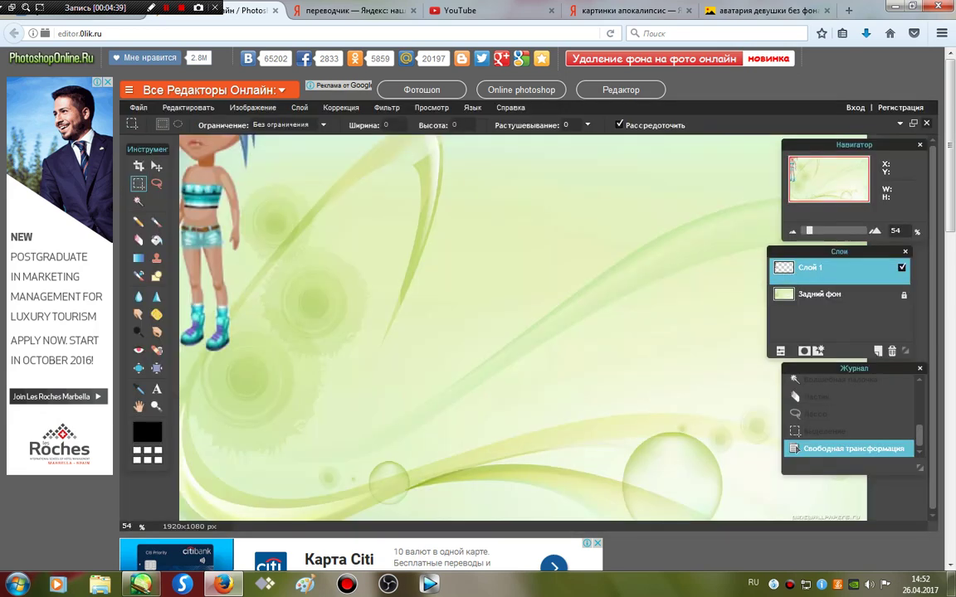
Drag the enlarged girl toward centre, then undo it and restart Free Transform on the avatar
{"action": "left_click", "coordinate": [156, 166]}
{"action": "left_click_drag", "start_coordinate": [258, 215], "coordinate": [492, 326]}
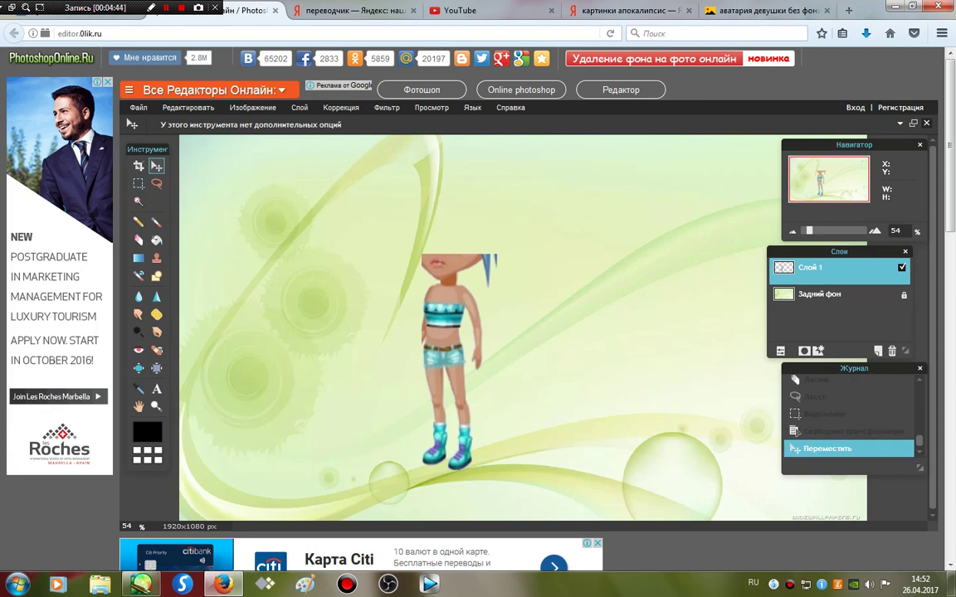
{"action": "key", "text": "ctrl+z"}
{"action": "key", "text": "ctrl+z"}
{"action": "left_click", "coordinate": [187, 108]}
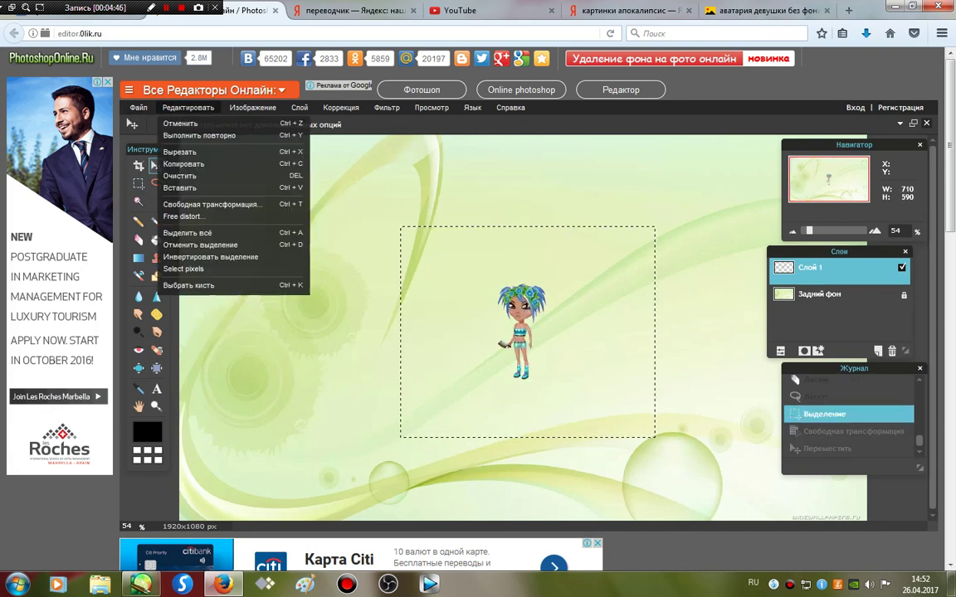
{"action": "left_click", "coordinate": [183, 216]}
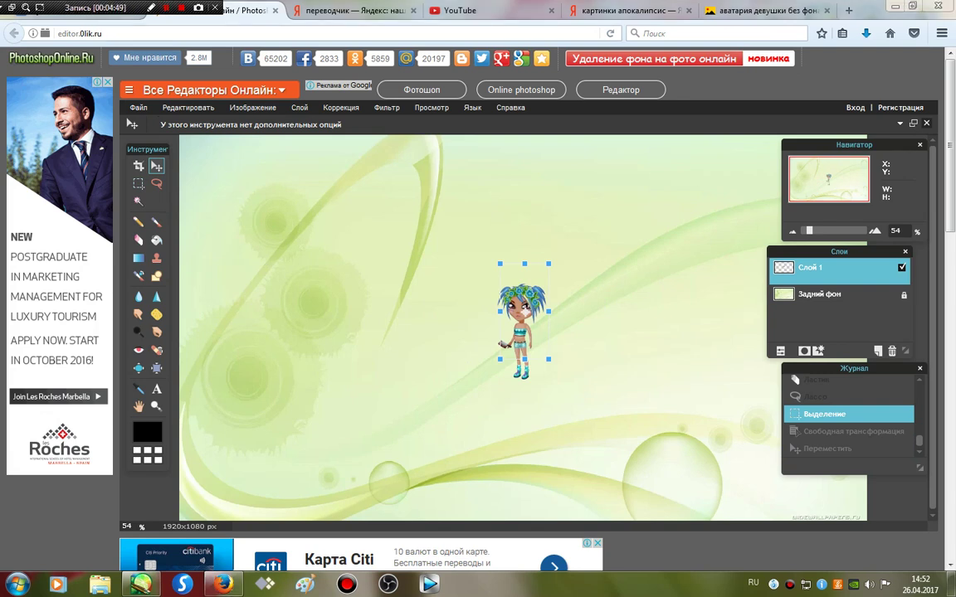
{"action": "key", "text": "shift+F12"}
Try scaling the avatar up and applying it, then undo the misplaced resize
{"action": "left_click_drag", "start_coordinate": [547, 362], "coordinate": [564, 390]}
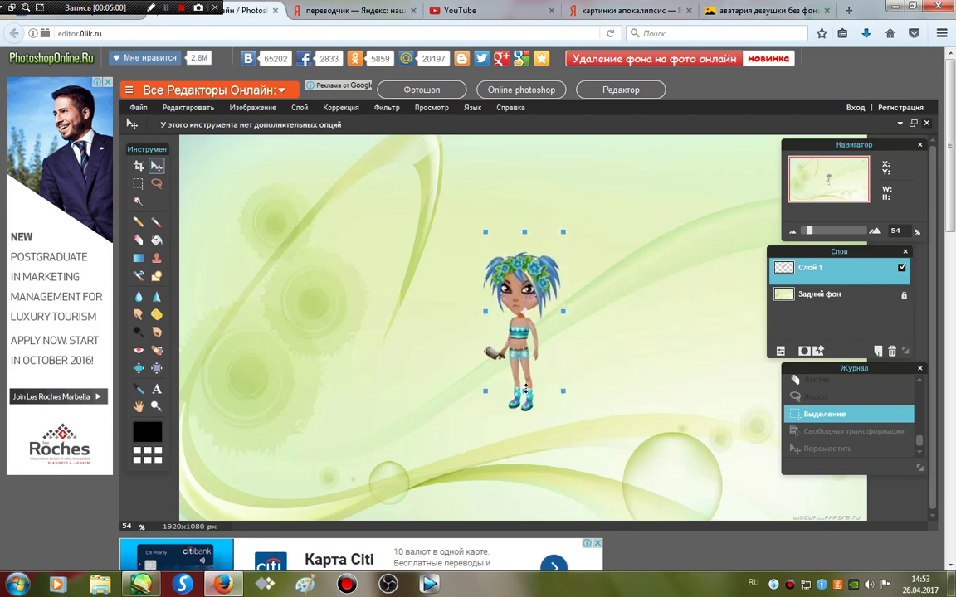
{"action": "left_click", "coordinate": [473, 350]}
{"action": "left_click", "coordinate": [489, 340]}
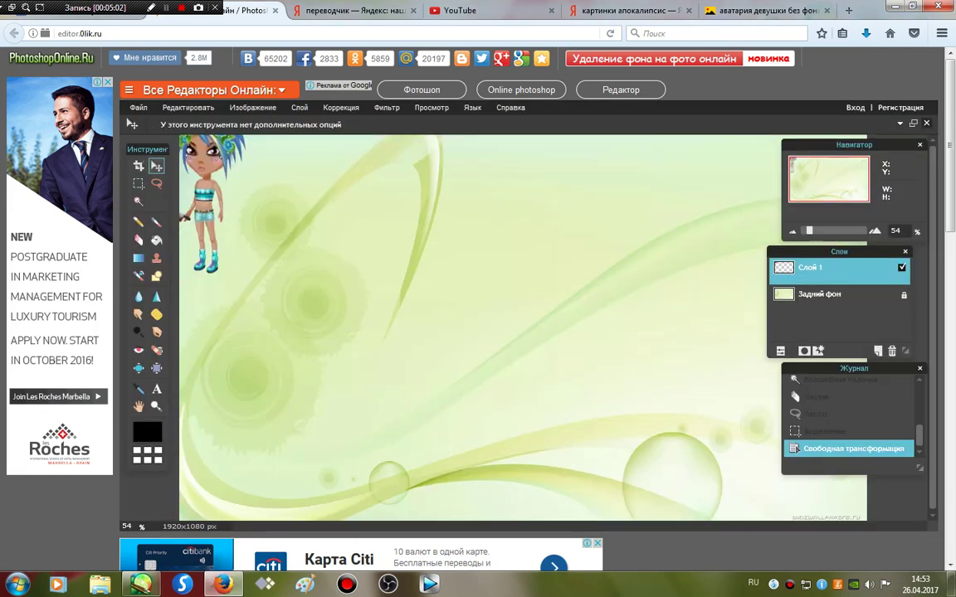
{"action": "key", "text": "ctrl+z"}
Scale the avatar up again and move it to centre, then revert to the unresized avatar
{"action": "left_click", "coordinate": [188, 107]}
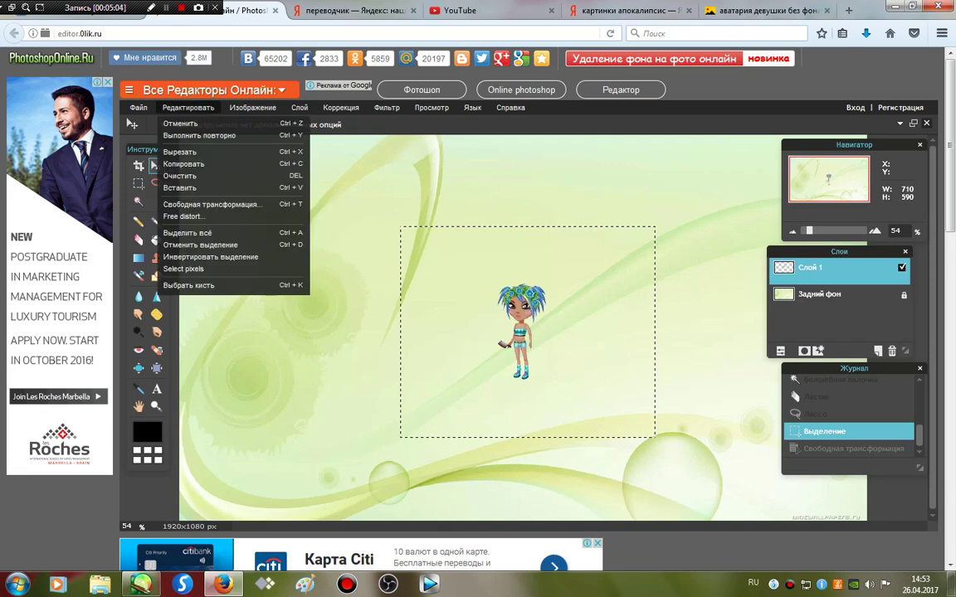
{"action": "left_click", "coordinate": [210, 204]}
{"action": "left_click_drag", "start_coordinate": [548, 360], "coordinate": [555, 377]}
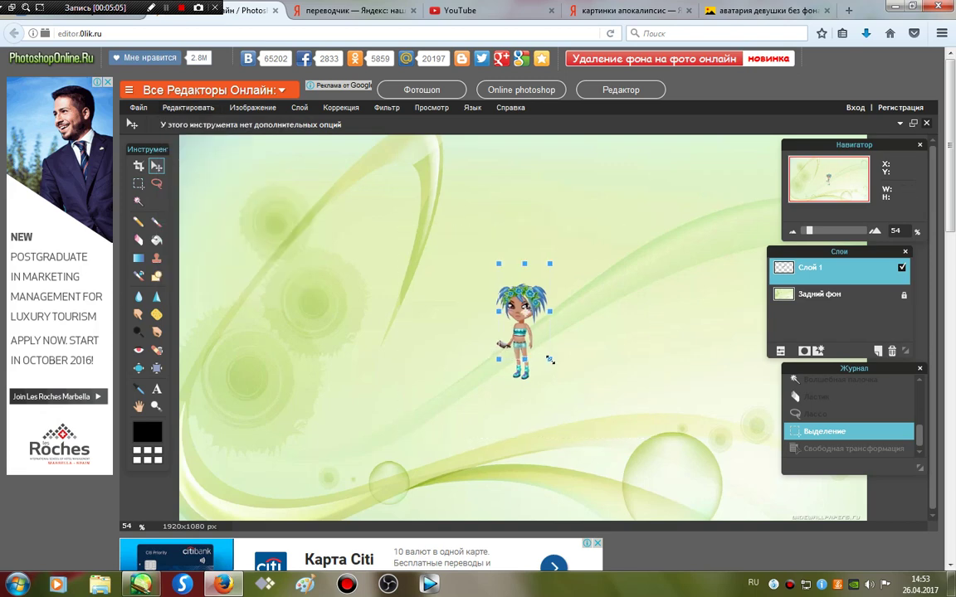
{"action": "key", "text": "v"}
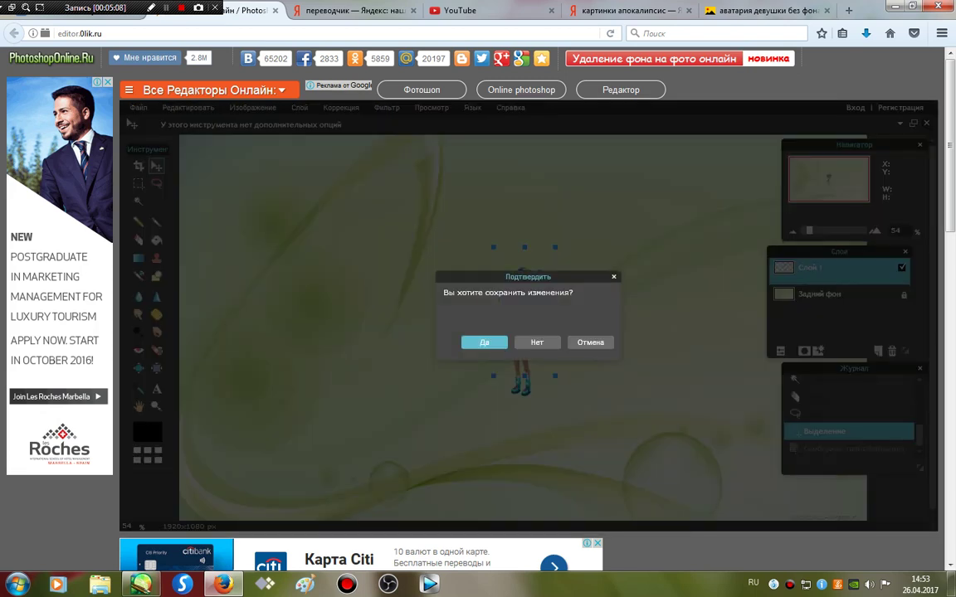
{"action": "key", "text": "Return"}
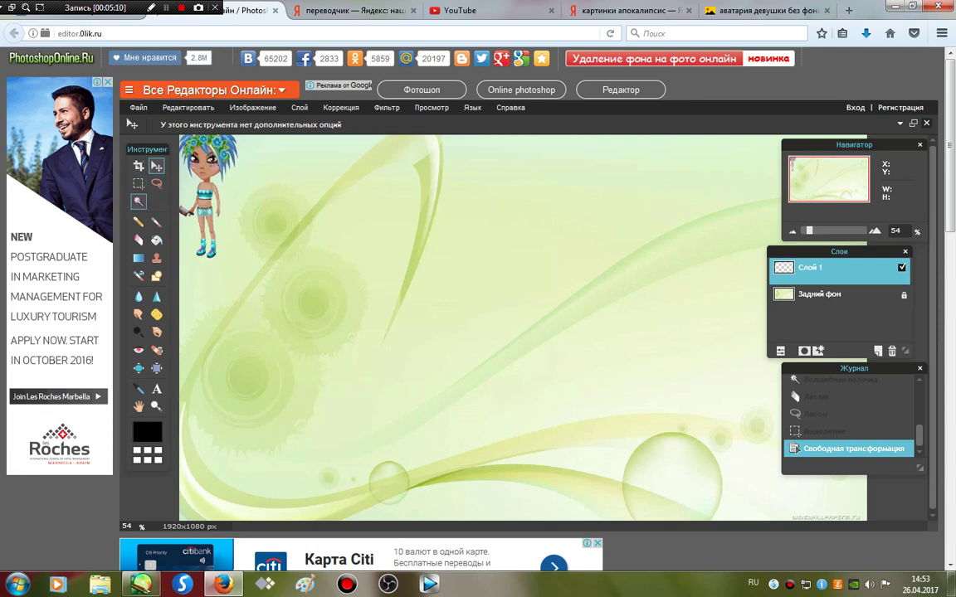
{"action": "mouse_move", "coordinate": [222, 170]}
{"action": "left_mouse_down"}
{"action": "mouse_move", "coordinate": [535, 315]}
{"action": "mouse_move", "coordinate": [523, 309]}
{"action": "left_mouse_up"}
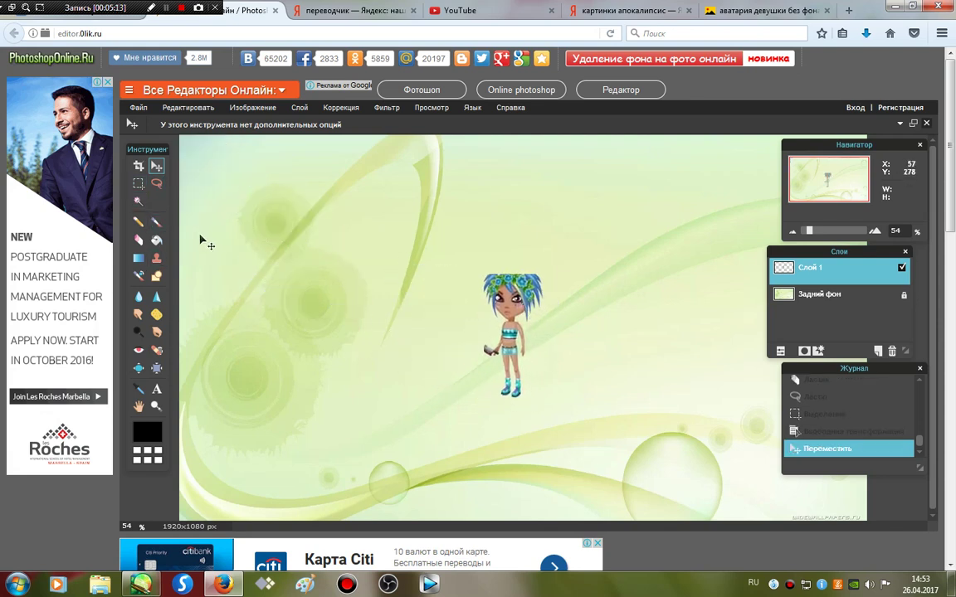
{"action": "left_click", "coordinate": [822, 432]}
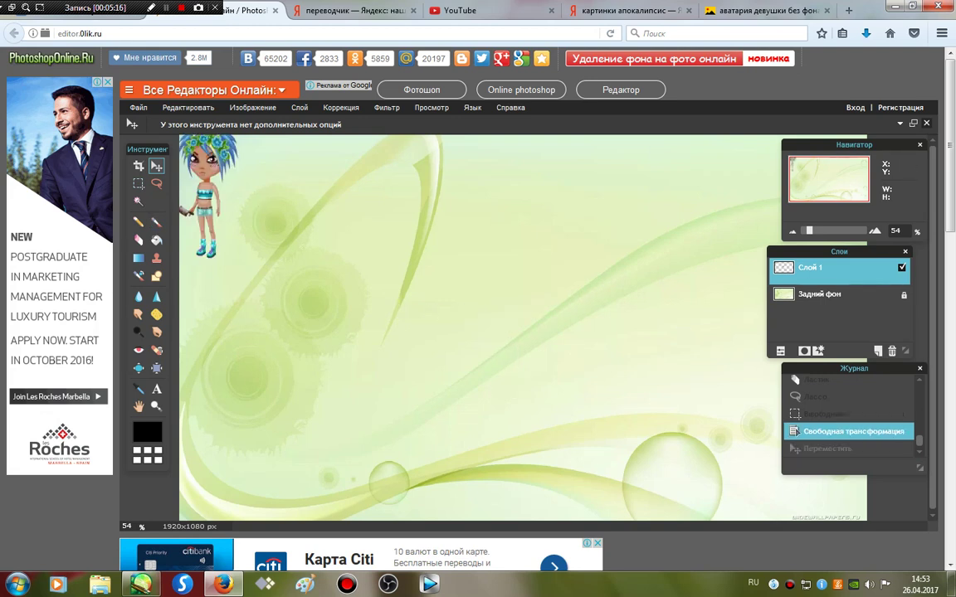
{"action": "left_click", "coordinate": [822, 414]}
Enlarge the avatar with Free Transform, apply it, and place it near the canvas centre
{"action": "left_click", "coordinate": [187, 107]}
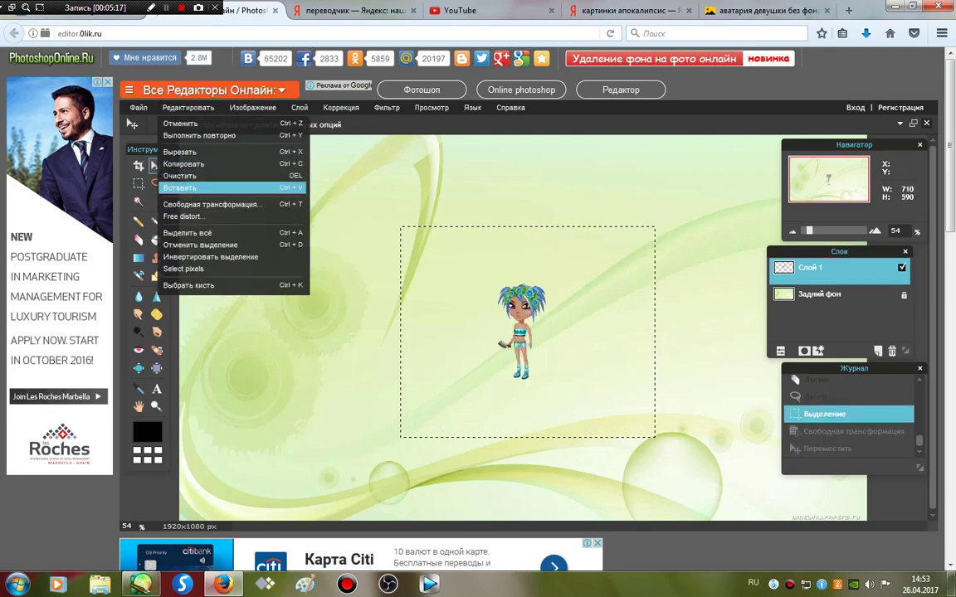
{"action": "left_click", "coordinate": [195, 200]}
{"action": "mouse_move", "coordinate": [548, 358]}
{"action": "left_mouse_down"}
{"action": "mouse_move", "coordinate": [557, 378]}
{"action": "mouse_move", "coordinate": [722, 399]}
{"action": "left_mouse_up"}
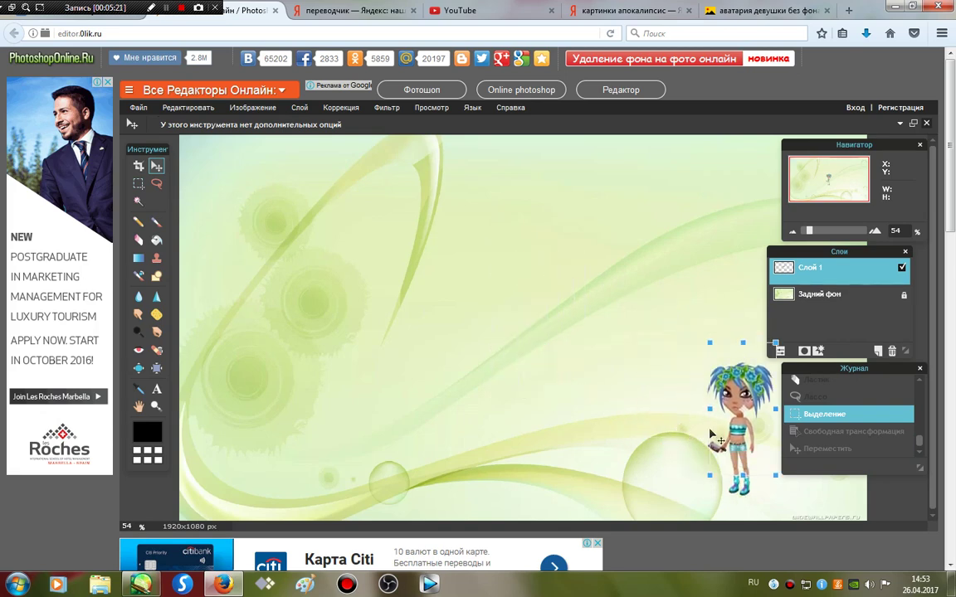
{"action": "left_click", "coordinate": [489, 341]}
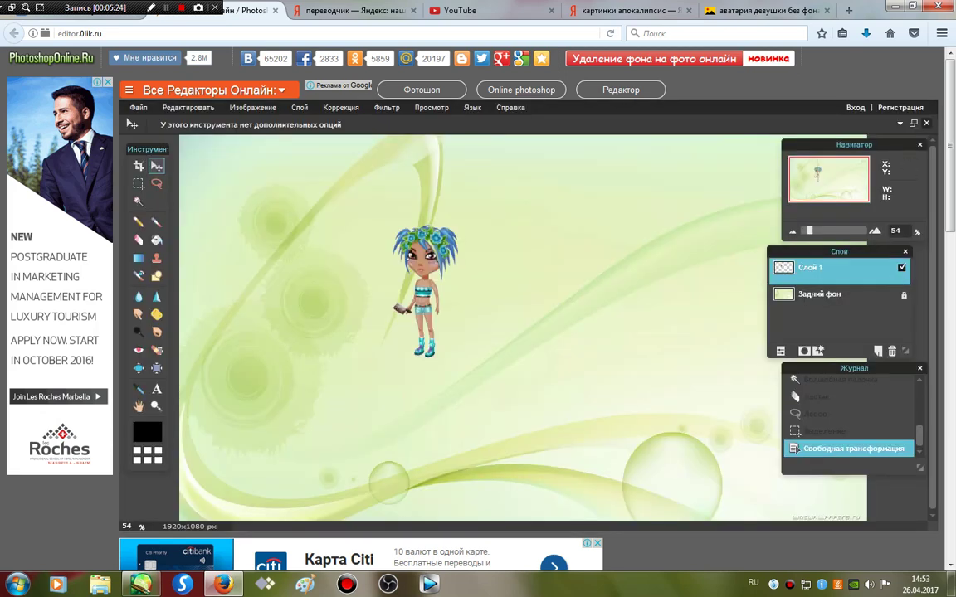
{"action": "left_click_drag", "start_coordinate": [452, 276], "coordinate": [517, 313]}
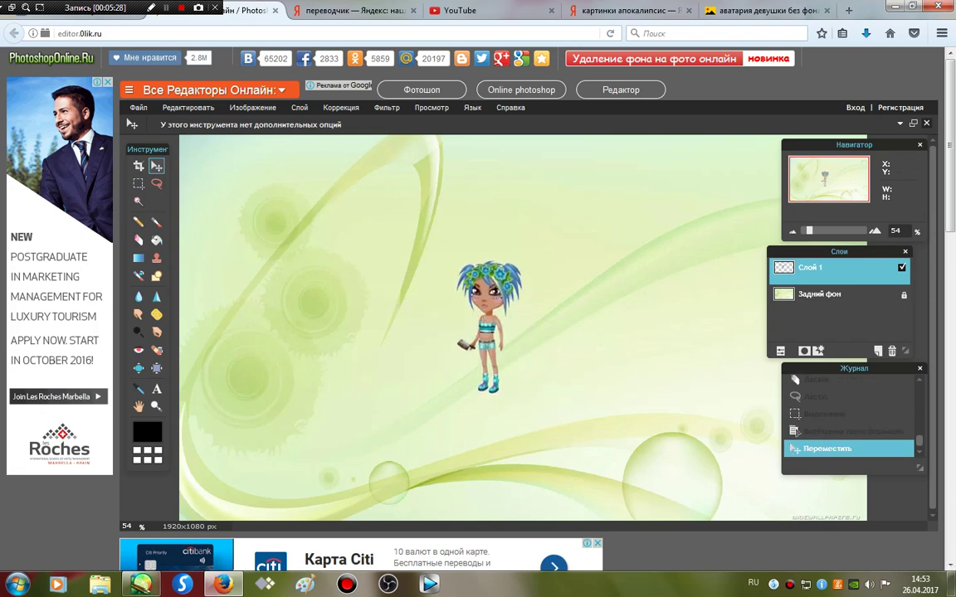
Zoom in and lasso-select the girl's lower right leg
{"action": "scroll", "coordinate": [485, 349], "scroll_direction": "up", "scroll_amount": 2}
{"action": "scroll", "coordinate": [486, 349], "scroll_direction": "up", "scroll_amount": 3}
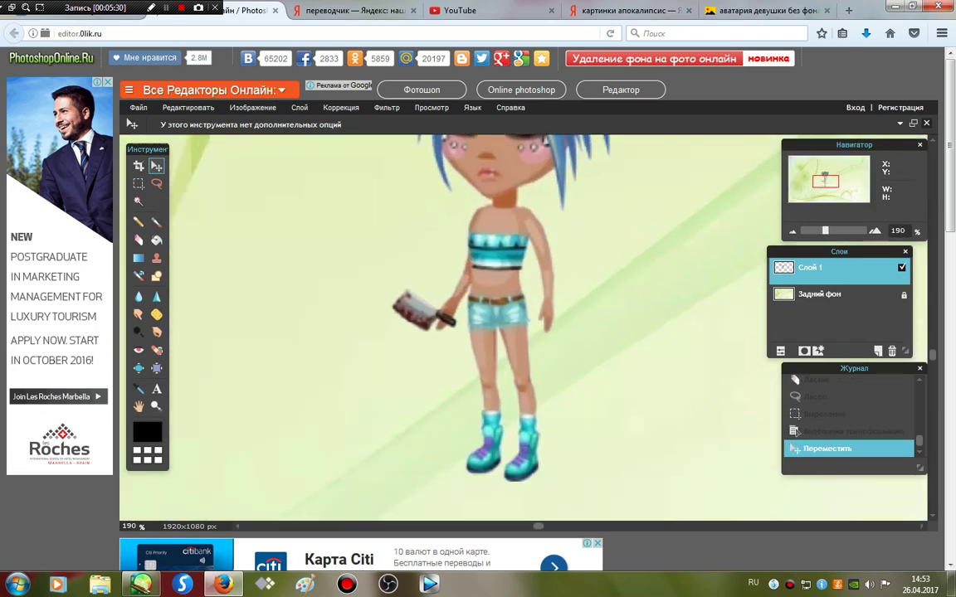
{"action": "scroll", "coordinate": [531, 323], "scroll_direction": "down", "scroll_amount": 3}
{"action": "scroll", "coordinate": [531, 324], "scroll_direction": "up", "scroll_amount": 3}
{"action": "scroll", "coordinate": [531, 323], "scroll_direction": "up", "scroll_amount": 1}
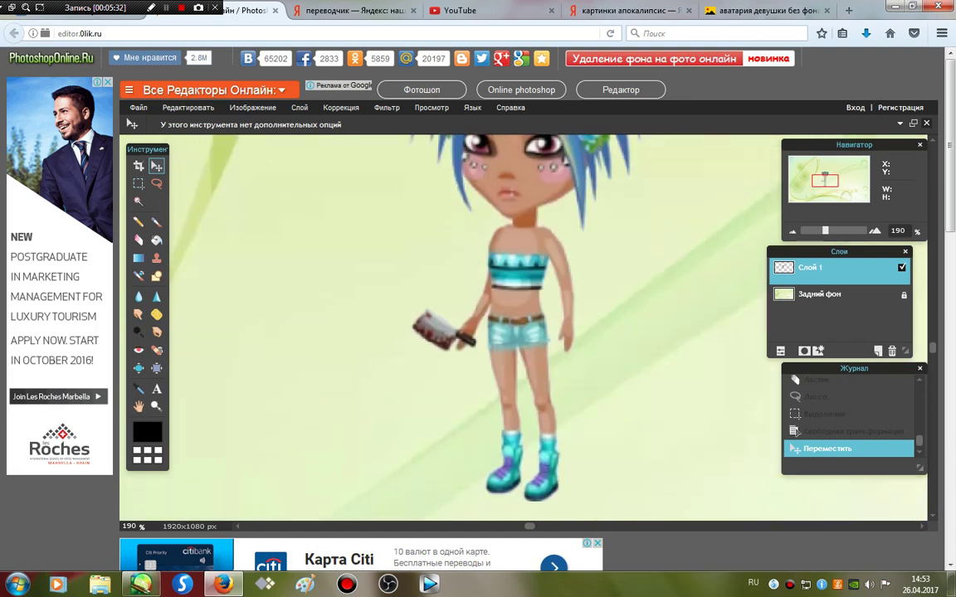
{"action": "left_click", "coordinate": [156, 184]}
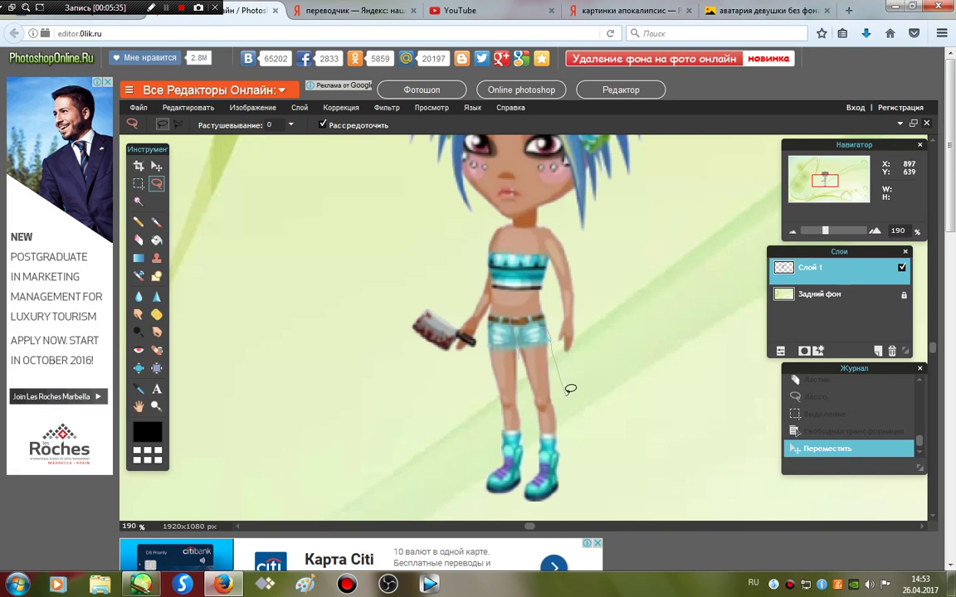
{"action": "mouse_move", "coordinate": [567, 392]}
{"action": "left_mouse_down"}
{"action": "mouse_move", "coordinate": [576, 482]}
{"action": "mouse_move", "coordinate": [532, 497]}
{"action": "left_mouse_up"}
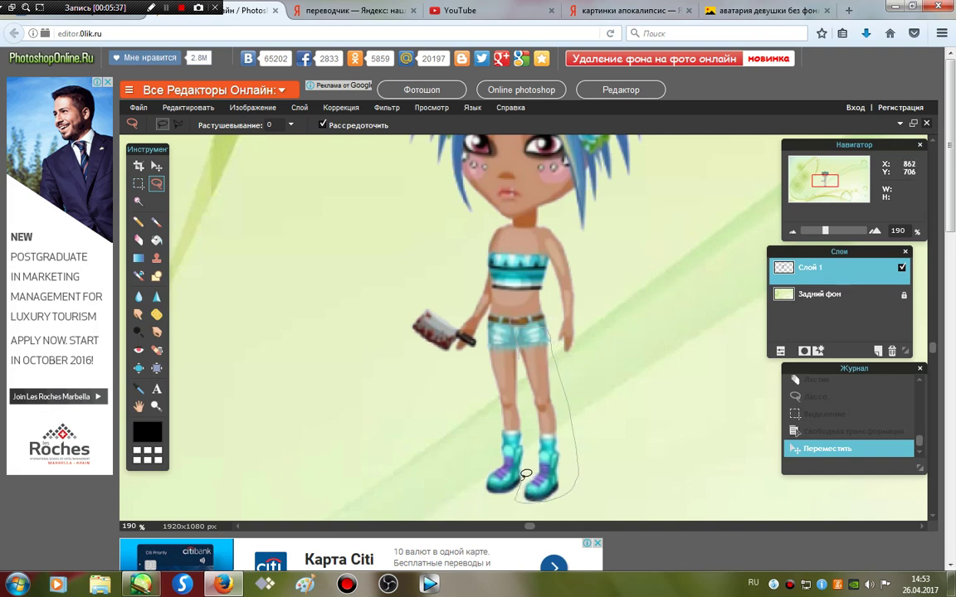
{"action": "left_click_drag", "start_coordinate": [521, 351], "coordinate": [519, 336]}
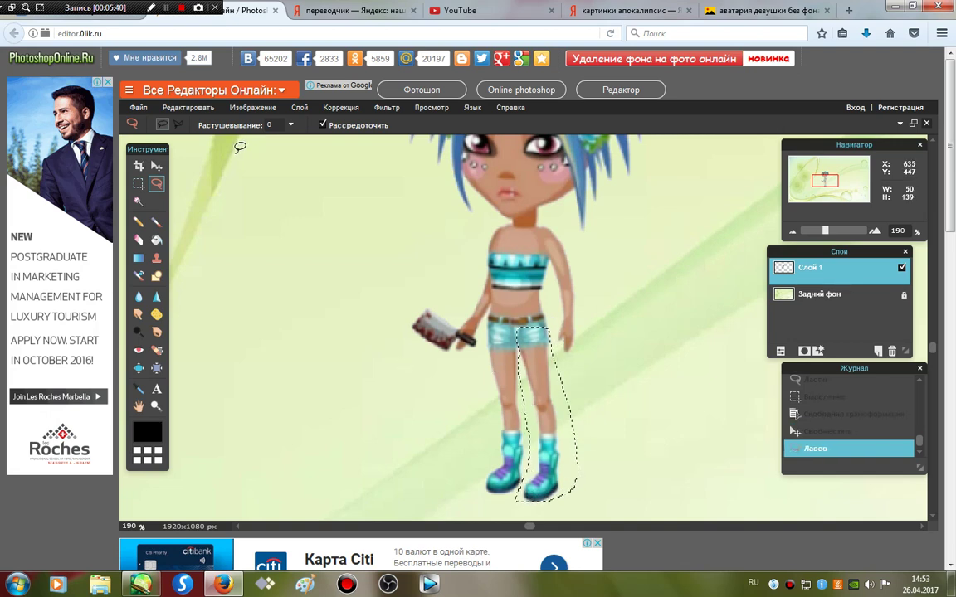
Rotate the lower leg outward and up to the right, confirm it, and reposition the girl
{"action": "left_click", "coordinate": [188, 107]}
{"action": "left_click", "coordinate": [210, 204]}
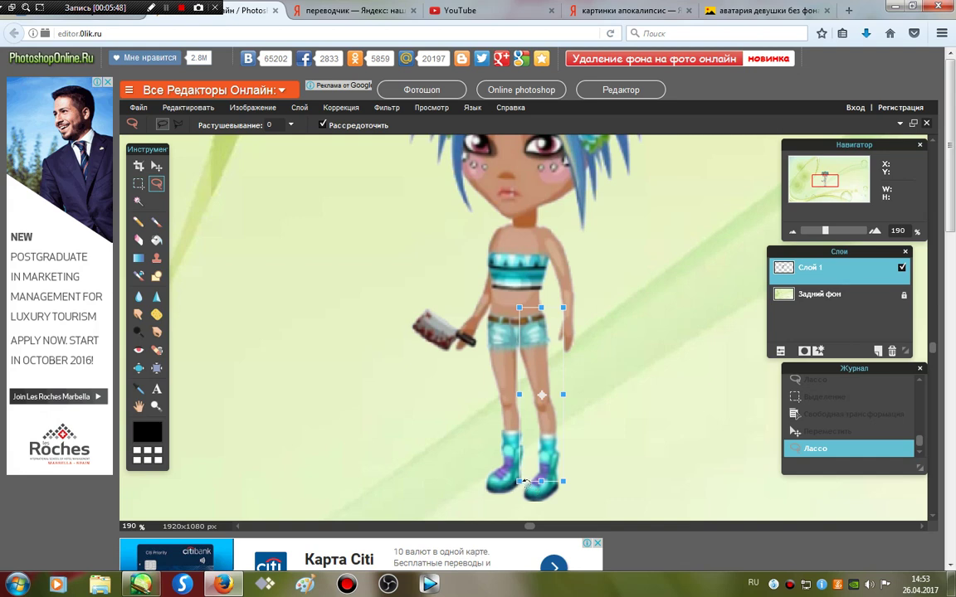
{"action": "left_click_drag", "start_coordinate": [525, 483], "coordinate": [586, 457]}
{"action": "left_click_drag", "start_coordinate": [542, 397], "coordinate": [597, 366]}
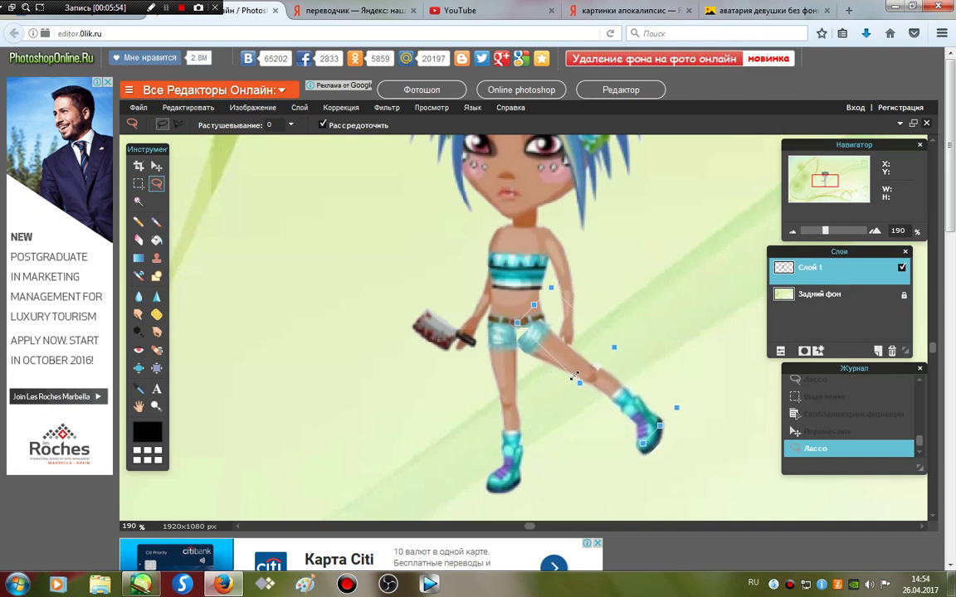
{"action": "left_click_drag", "start_coordinate": [582, 379], "coordinate": [610, 386]}
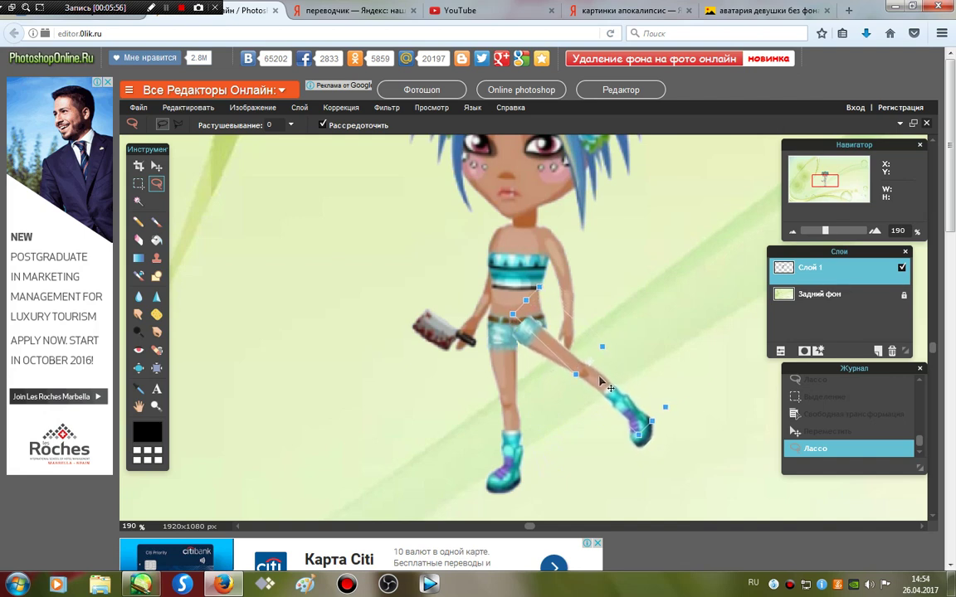
{"action": "key", "text": "Return"}
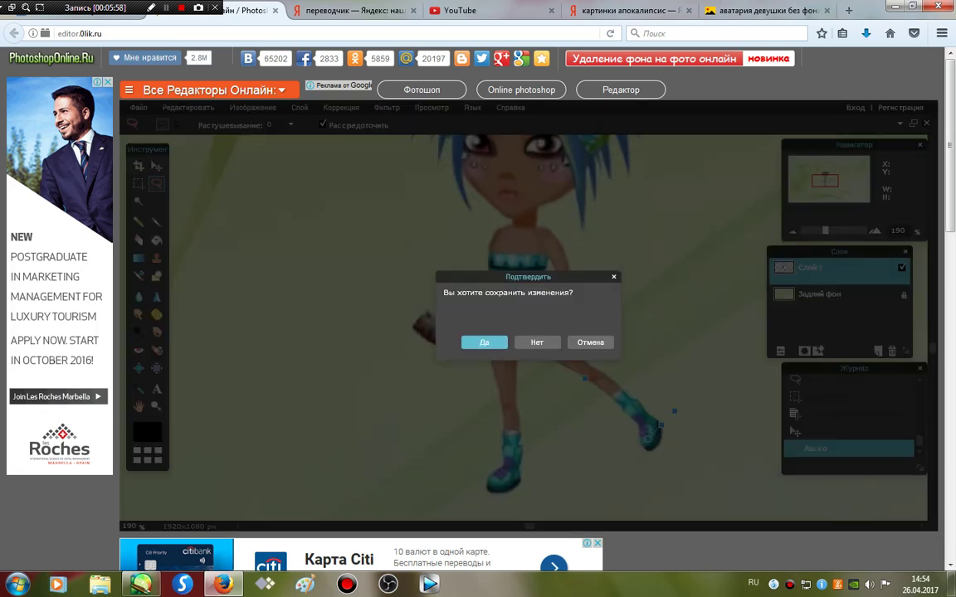
{"action": "key", "text": "Return"}
{"action": "left_click", "coordinate": [156, 166]}
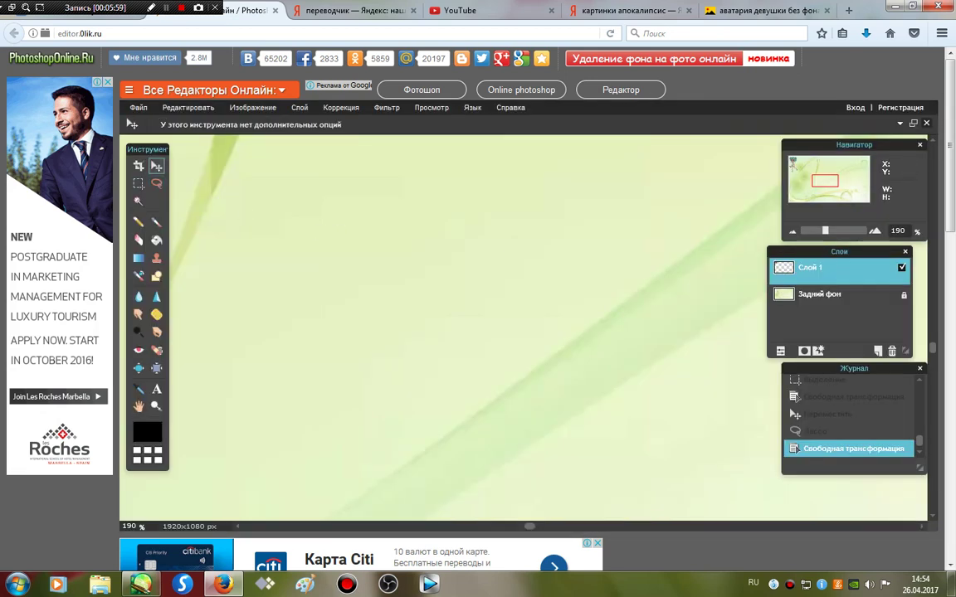
{"action": "left_click_drag", "start_coordinate": [332, 277], "coordinate": [448, 336]}
Move the girl back into place and sample the cyan of her shorts
{"action": "left_click_drag", "start_coordinate": [211, 217], "coordinate": [530, 374]}
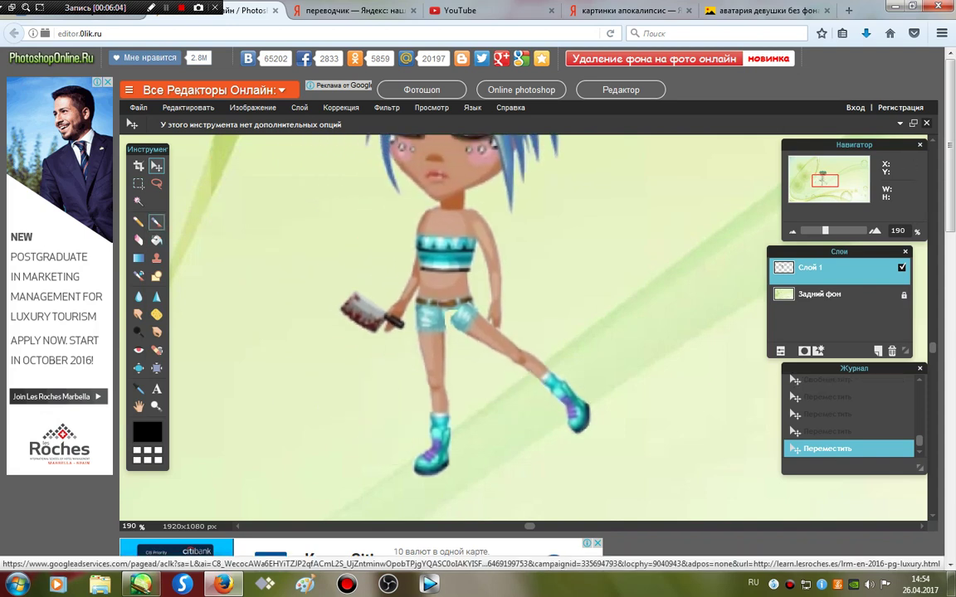
{"action": "left_click", "coordinate": [156, 222]}
{"action": "left_click", "coordinate": [138, 389]}
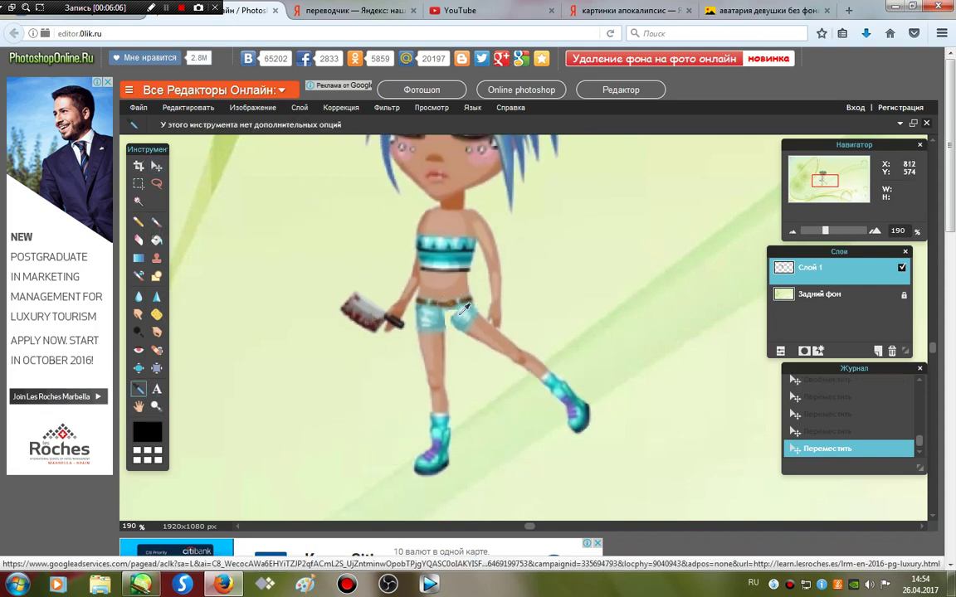
{"action": "left_click", "coordinate": [464, 308]}
{"action": "left_click", "coordinate": [156, 222]}
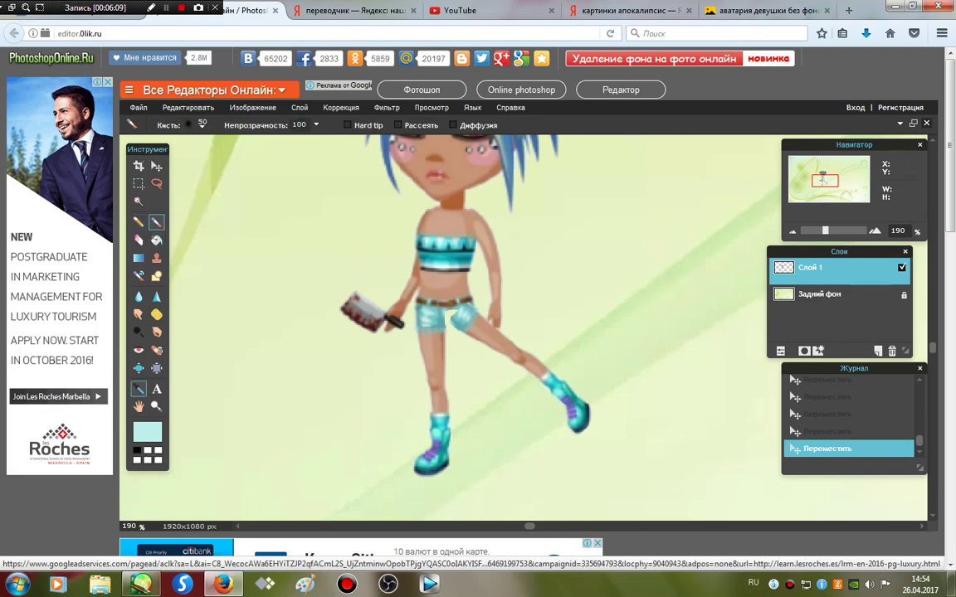
{"action": "key", "text": "i"}
{"action": "left_click", "coordinate": [458, 313]}
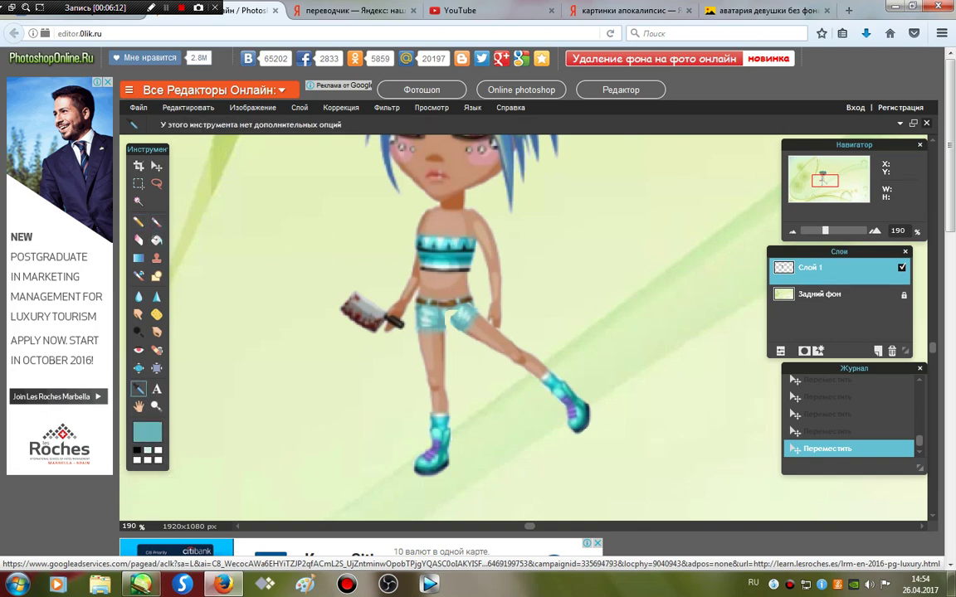
{"action": "left_click", "coordinate": [156, 223]}
Paint over the left side of the shorts with a 25 px brush
{"action": "left_click", "coordinate": [196, 124]}
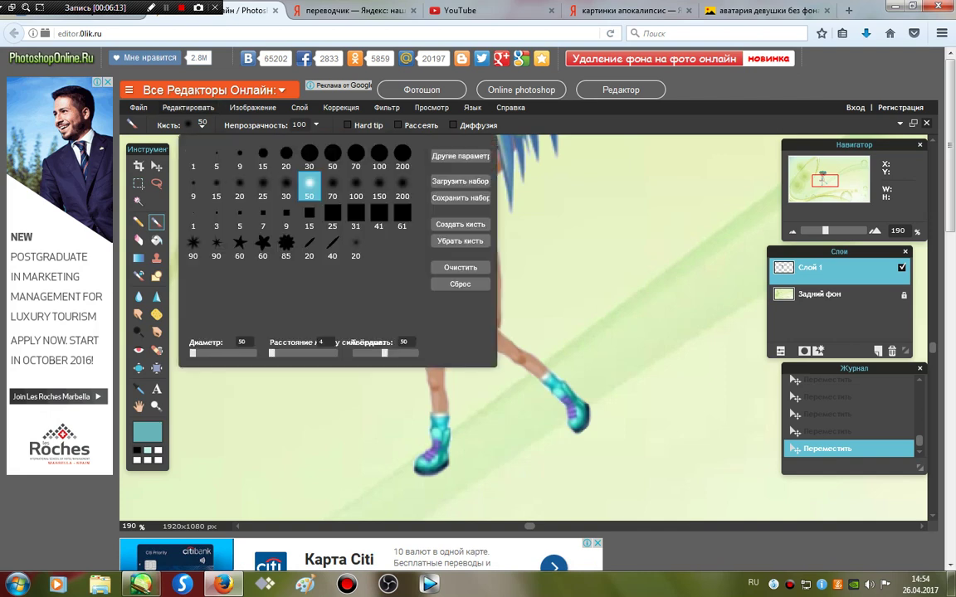
{"action": "left_click", "coordinate": [262, 190]}
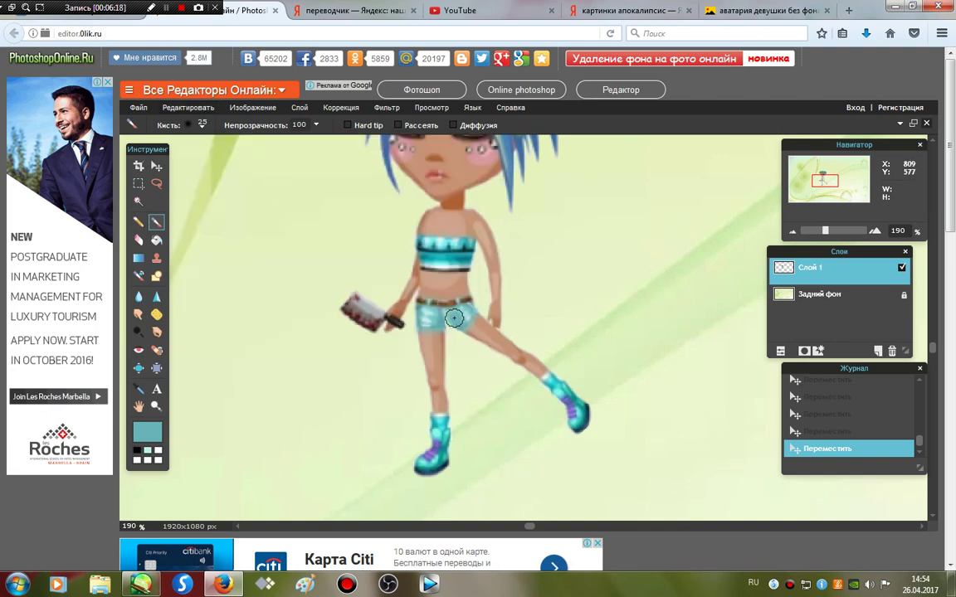
{"action": "left_click", "coordinate": [454, 318]}
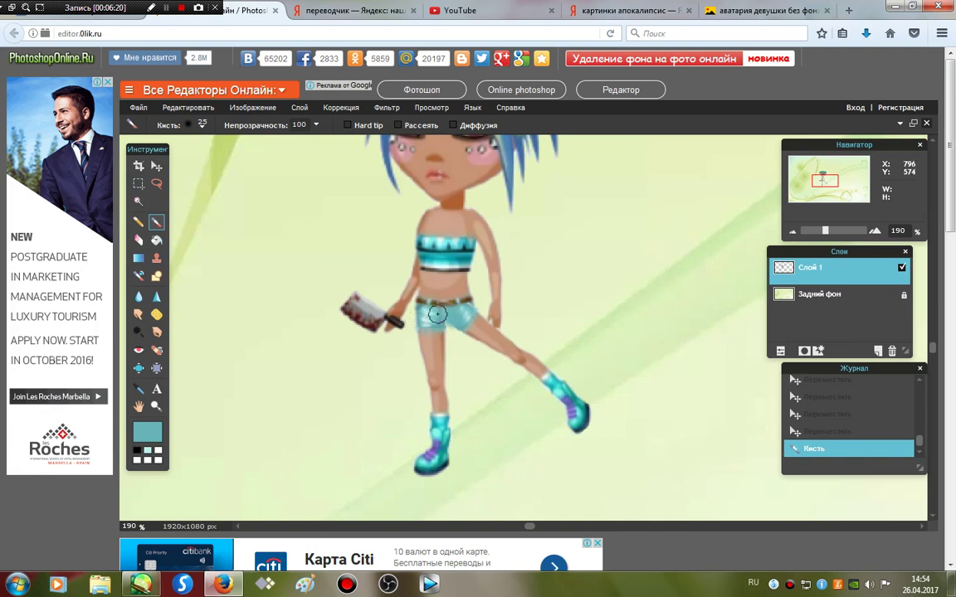
{"action": "left_click_drag", "start_coordinate": [432, 314], "coordinate": [407, 337]}
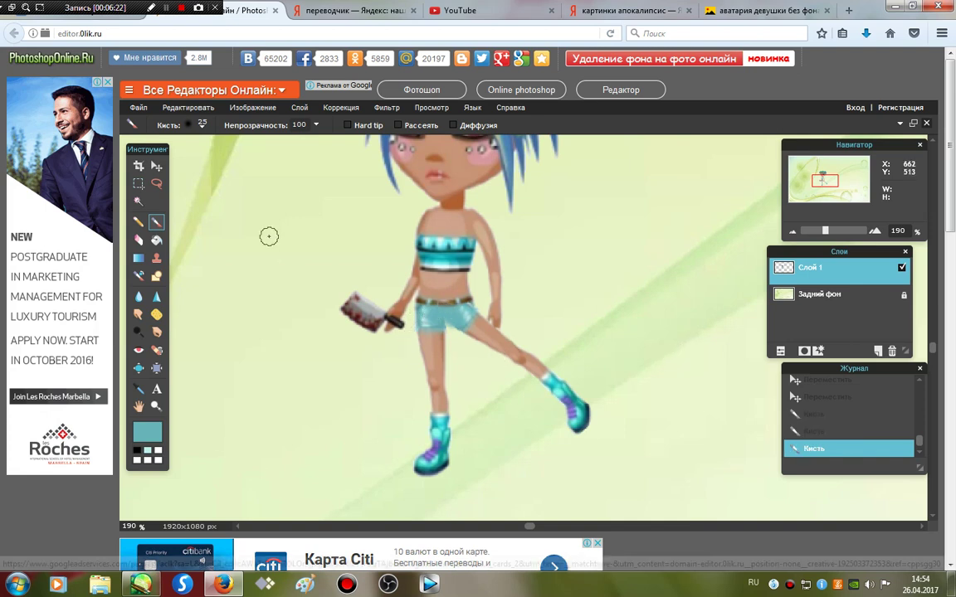
{"action": "left_click", "coordinate": [156, 184]}
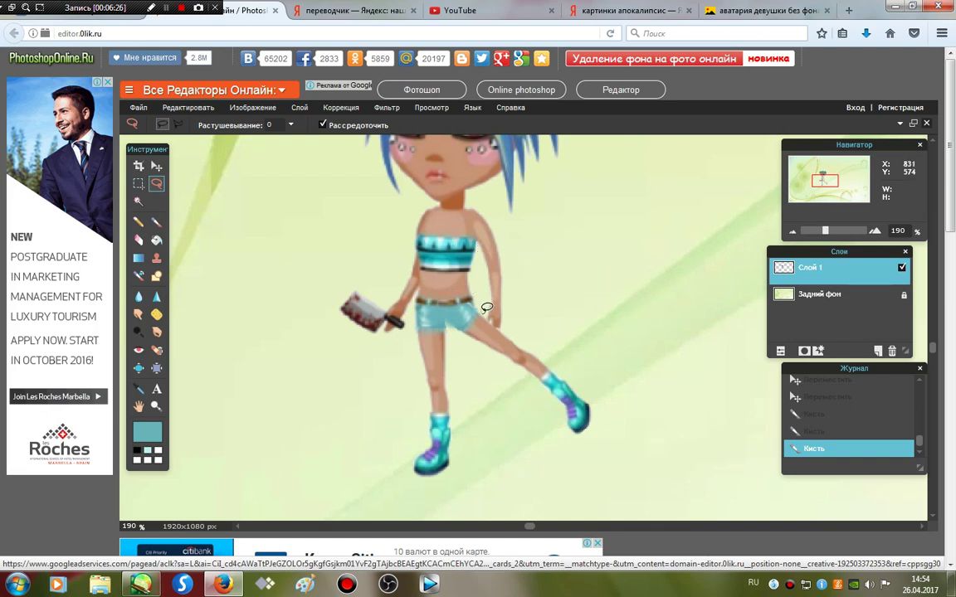
Lasso the girl's arm, rotate it down toward the knife with Free Transform, and apply with Да
{"action": "mouse_move", "coordinate": [512, 312]}
{"action": "left_mouse_down"}
{"action": "mouse_move", "coordinate": [498, 220]}
{"action": "mouse_move", "coordinate": [473, 204]}
{"action": "left_mouse_up"}
{"action": "left_click_drag", "start_coordinate": [487, 309], "coordinate": [485, 312]}
{"action": "left_click", "coordinate": [188, 107]}
{"action": "left_click", "coordinate": [192, 202]}
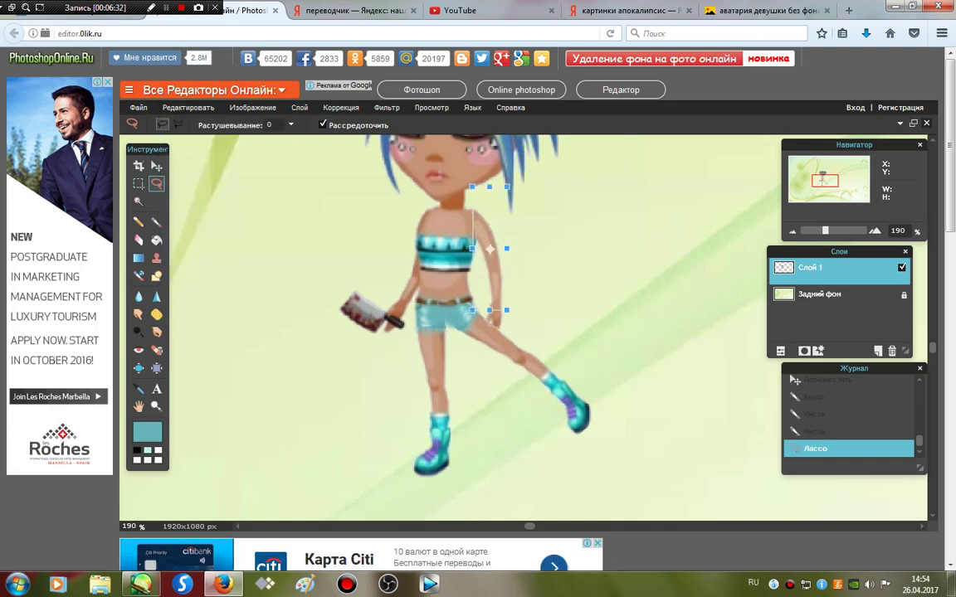
{"action": "left_click_drag", "start_coordinate": [496, 310], "coordinate": [414, 321]}
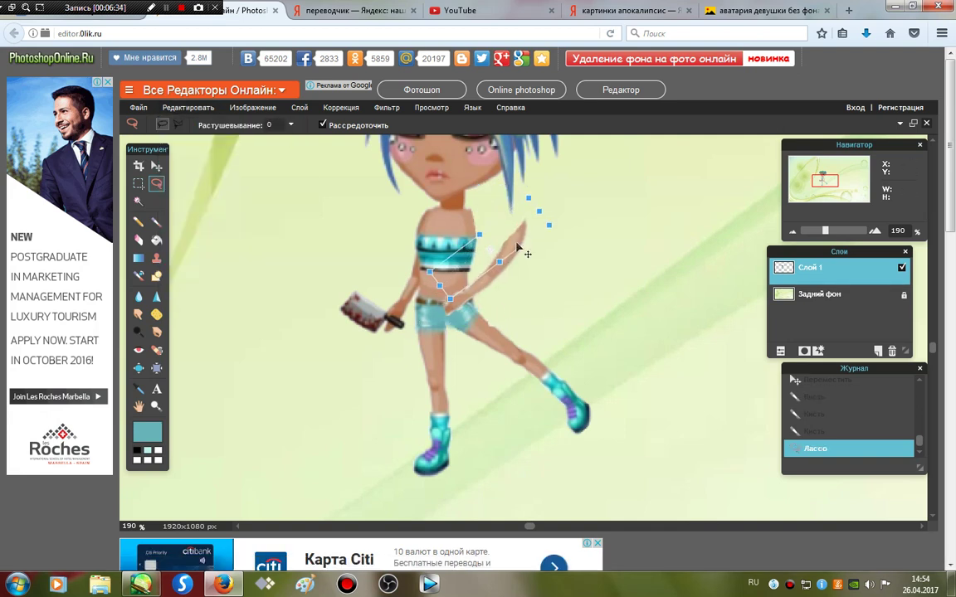
{"action": "mouse_move", "coordinate": [516, 244]}
{"action": "left_mouse_down"}
{"action": "mouse_move", "coordinate": [457, 251]}
{"action": "mouse_move", "coordinate": [464, 242]}
{"action": "left_mouse_up"}
{"action": "left_click_drag", "start_coordinate": [386, 287], "coordinate": [373, 296]}
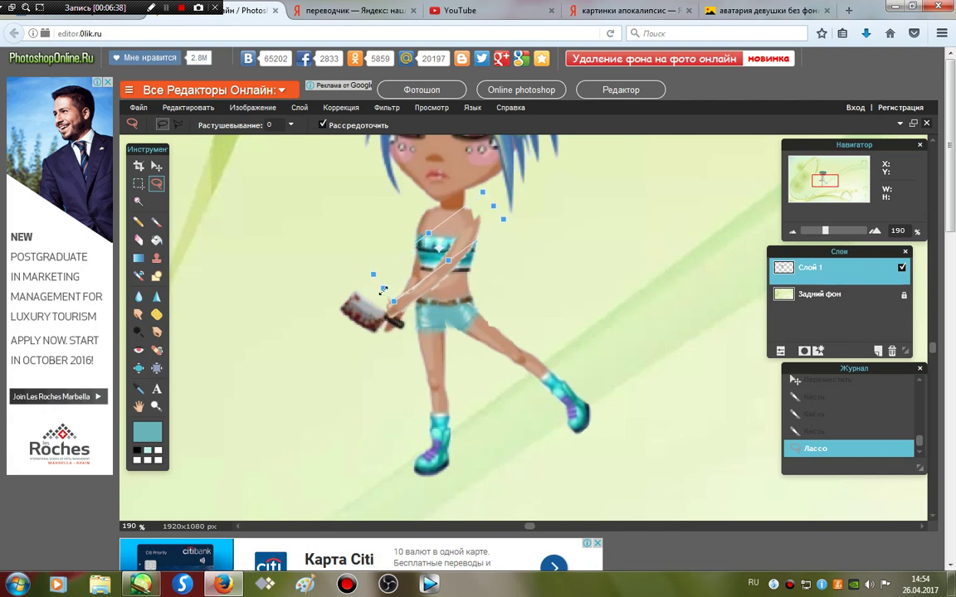
{"action": "left_click_drag", "start_coordinate": [469, 247], "coordinate": [452, 246]}
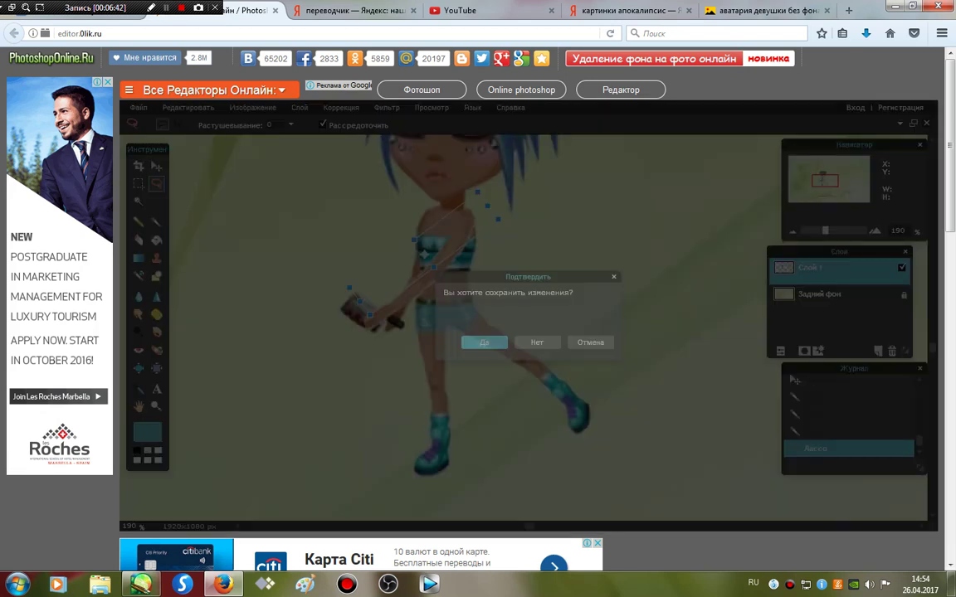
{"action": "left_click", "coordinate": [410, 220]}
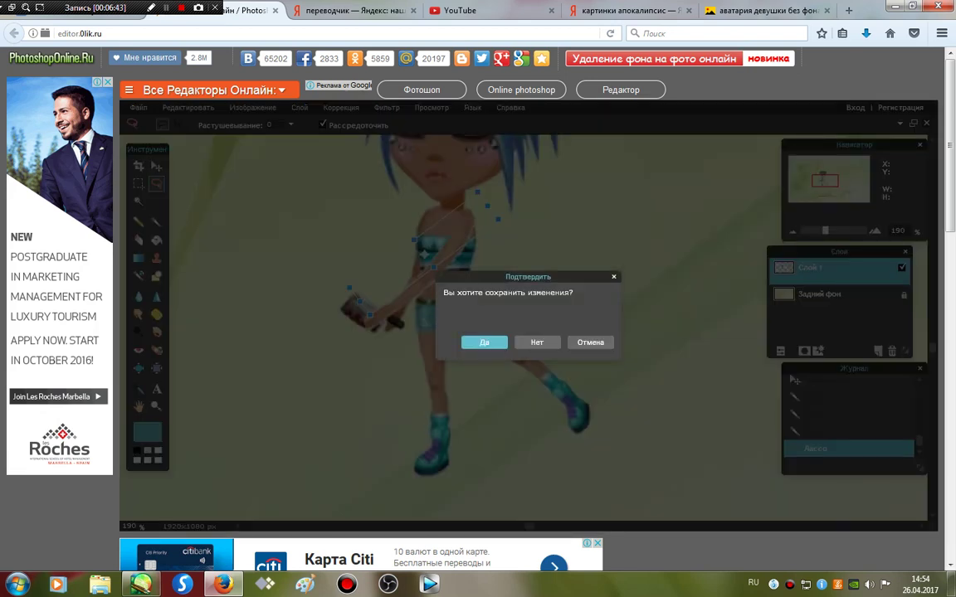
{"action": "left_click", "coordinate": [484, 342]}
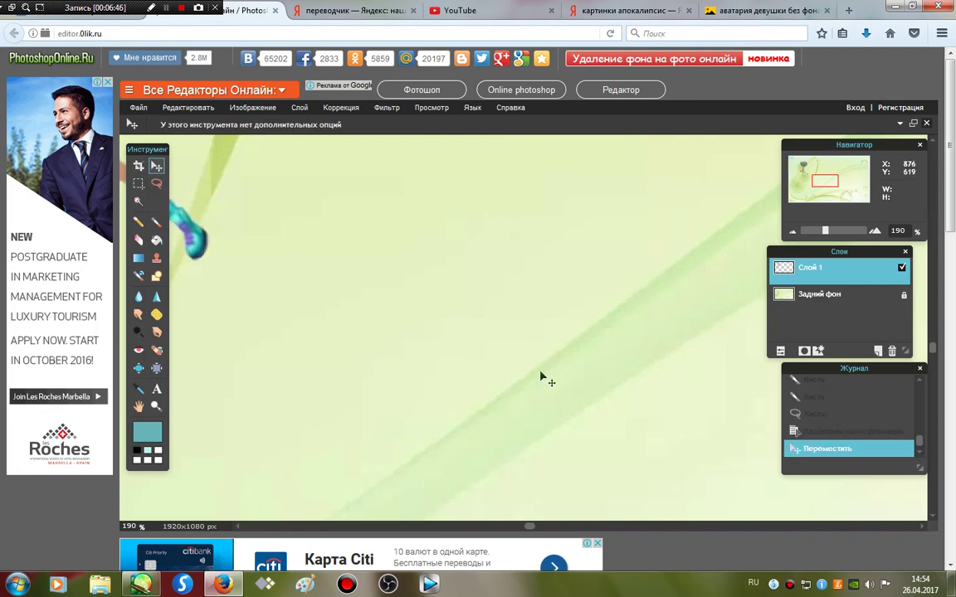
Nudge the girl layer into place and fit the whole canvas in view
{"action": "key", "text": "shift+Right"}
{"action": "key", "text": "shift+Down"}
{"action": "key", "text": "shift+Right"}
{"action": "key", "text": "shift+Down"}
{"action": "key", "text": "shift+Right"}
{"action": "key", "text": "shift+Down"}
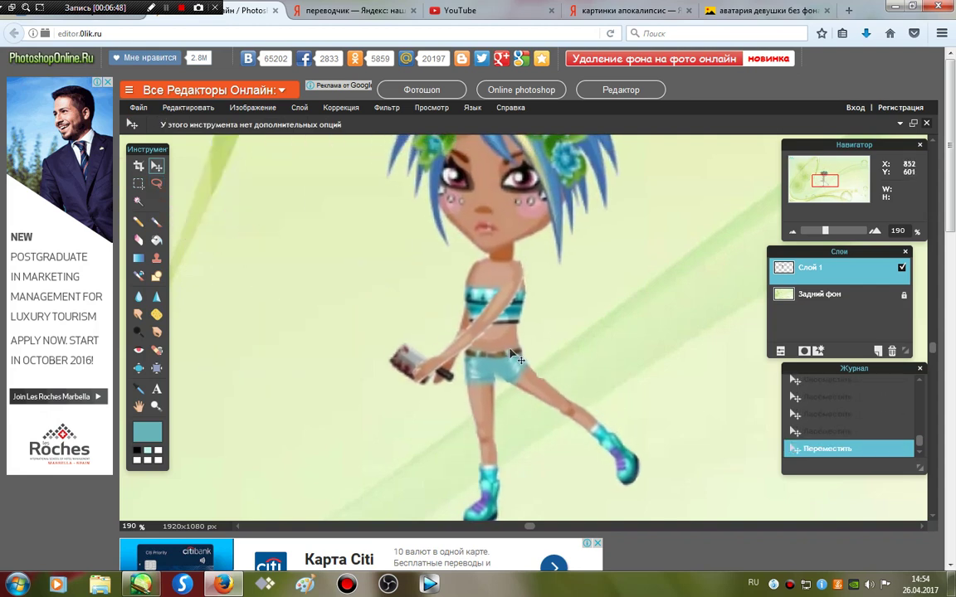
{"action": "left_click_drag", "start_coordinate": [515, 356], "coordinate": [457, 325]}
{"action": "key", "text": "ctrl+0"}
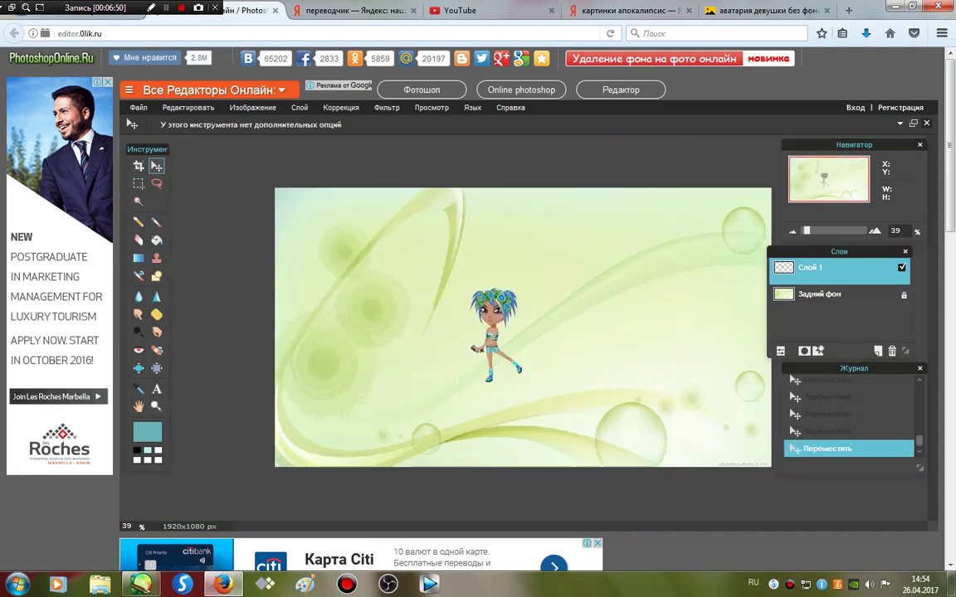
{"action": "scroll", "coordinate": [522, 327], "scroll_direction": "down", "scroll_amount": 1}
Recolour the Задний фон swirl pale cream with Цветовой тон / Насыщенность
{"action": "left_click", "coordinate": [838, 295]}
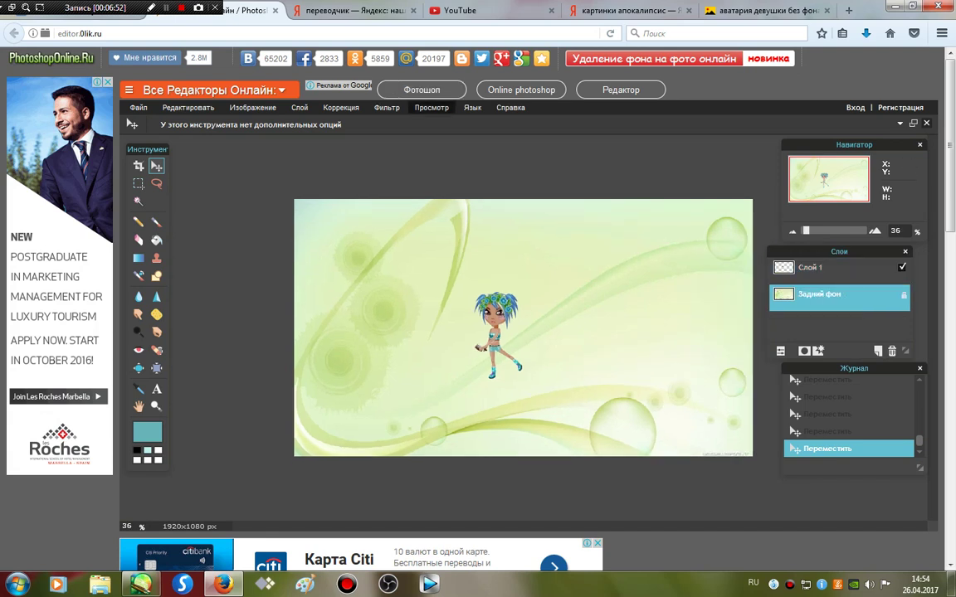
{"action": "left_click", "coordinate": [386, 108]}
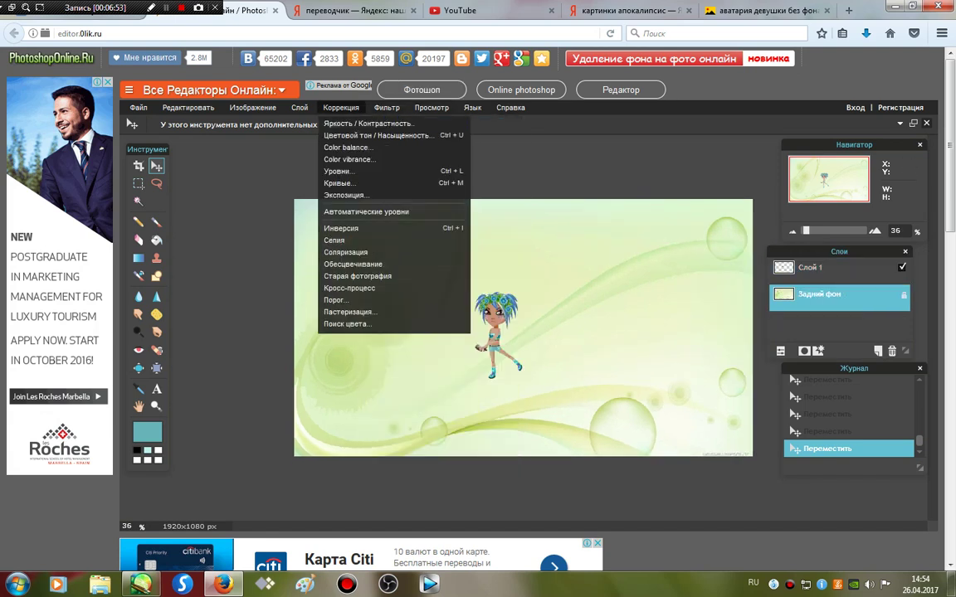
{"action": "left_click", "coordinate": [378, 135]}
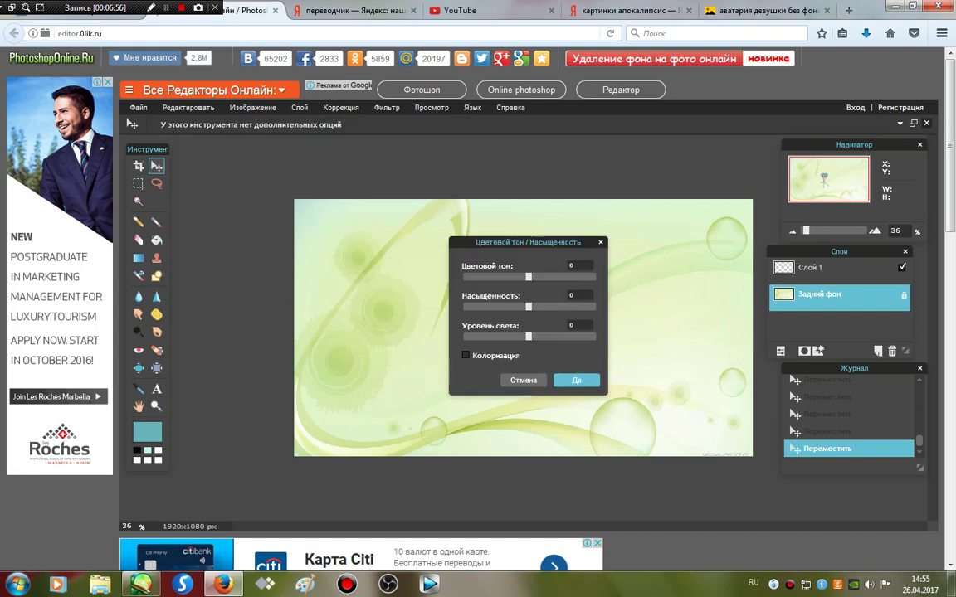
{"action": "left_click_drag", "start_coordinate": [528, 277], "coordinate": [462, 276]}
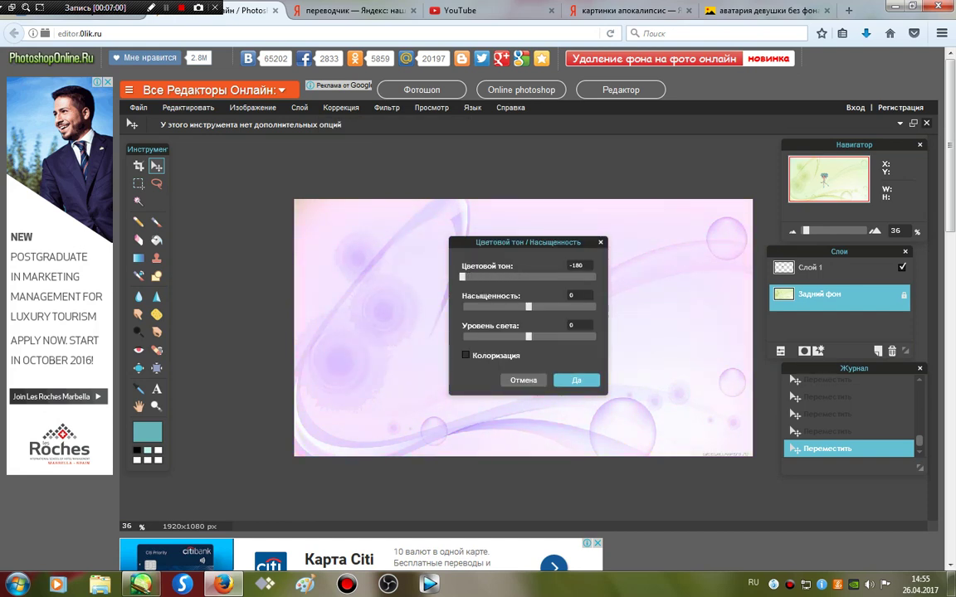
{"action": "left_click_drag", "start_coordinate": [529, 306], "coordinate": [557, 306]}
{"action": "left_click_drag", "start_coordinate": [463, 276], "coordinate": [472, 276]}
{"action": "mouse_move", "coordinate": [557, 306]}
{"action": "left_mouse_down"}
{"action": "mouse_move", "coordinate": [594, 307]}
{"action": "mouse_move", "coordinate": [489, 306]}
{"action": "mouse_move", "coordinate": [526, 306]}
{"action": "left_mouse_up"}
{"action": "mouse_move", "coordinate": [529, 336]}
{"action": "left_mouse_down"}
{"action": "mouse_move", "coordinate": [545, 336]}
{"action": "mouse_move", "coordinate": [511, 306]}
{"action": "left_mouse_up"}
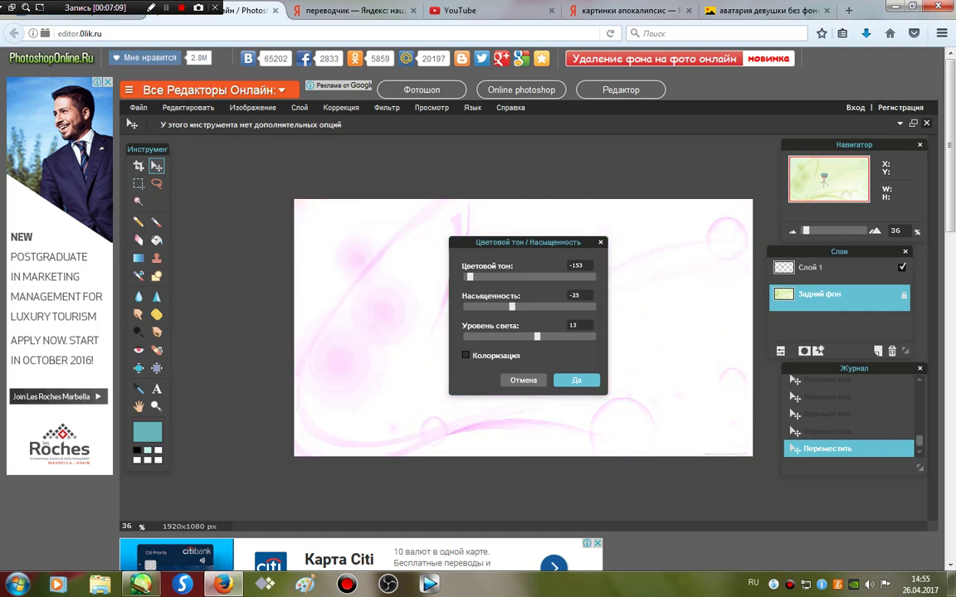
{"action": "mouse_move", "coordinate": [470, 277]}
{"action": "left_mouse_down"}
{"action": "mouse_move", "coordinate": [531, 277]}
{"action": "mouse_move", "coordinate": [519, 277]}
{"action": "left_mouse_up"}
{"action": "left_click", "coordinate": [573, 381]}
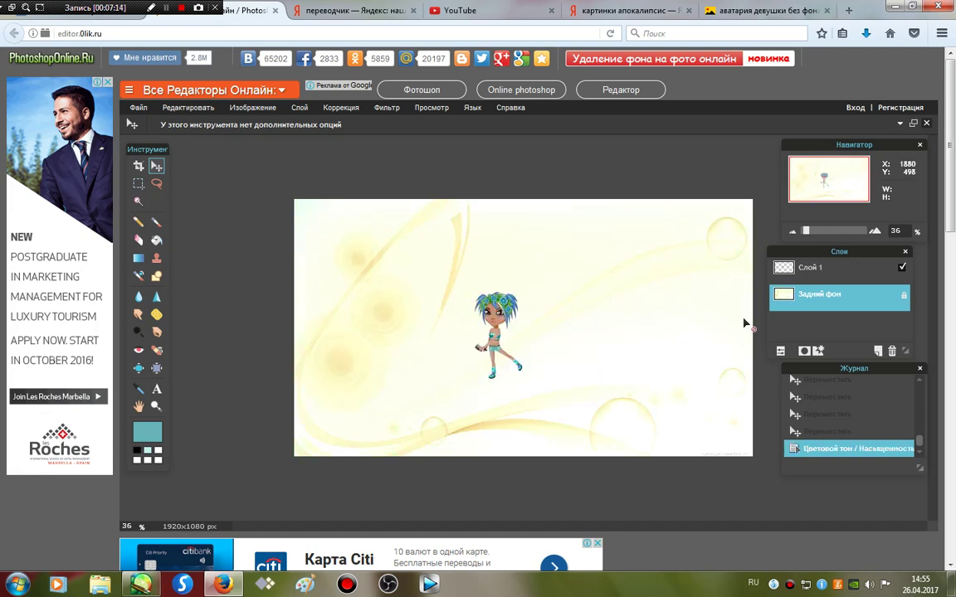
Raise Слой 1's brightness to 17
{"action": "left_click", "coordinate": [809, 267]}
{"action": "left_click", "coordinate": [386, 107]}
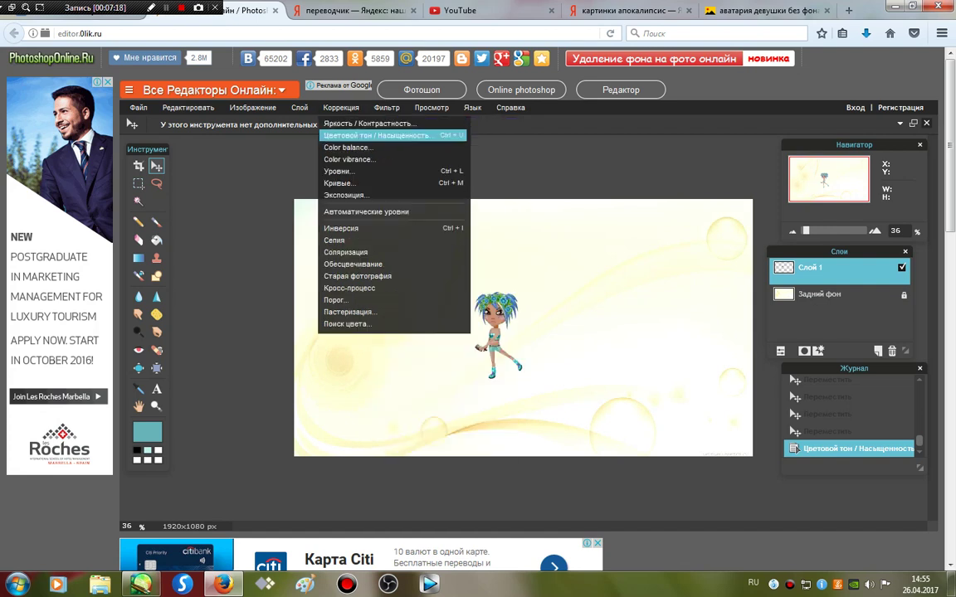
{"action": "left_click", "coordinate": [332, 124]}
{"action": "mouse_move", "coordinate": [529, 277]}
{"action": "left_mouse_down"}
{"action": "mouse_move", "coordinate": [539, 277]}
{"action": "mouse_move", "coordinate": [538, 306]}
{"action": "left_mouse_up"}
{"action": "left_click", "coordinate": [576, 340]}
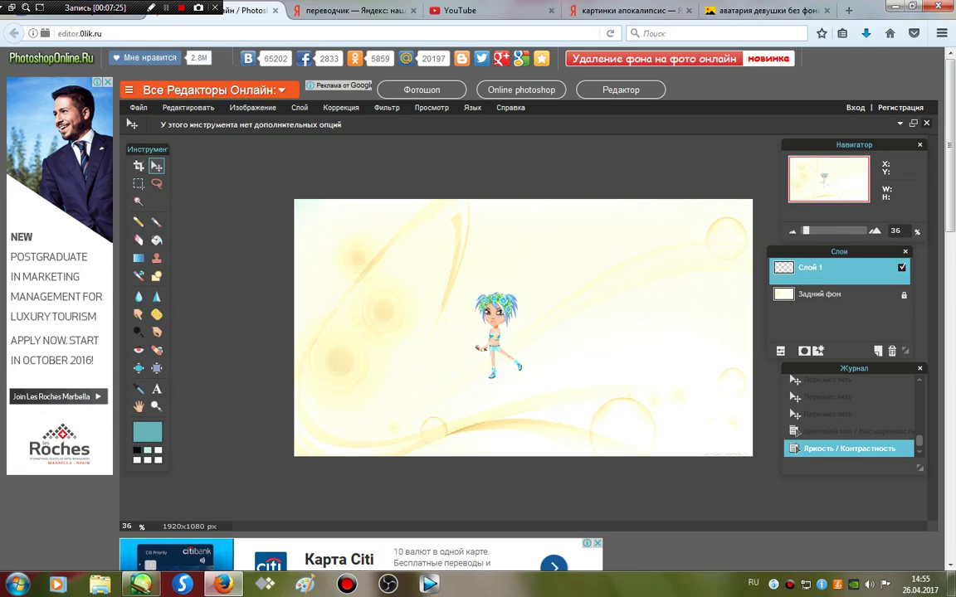
Unlock the background into a normal visible layer and reselect Слой 1
{"action": "left_click", "coordinate": [821, 294]}
{"action": "double_click", "coordinate": [903, 295]}
{"action": "left_click", "coordinate": [902, 294]}
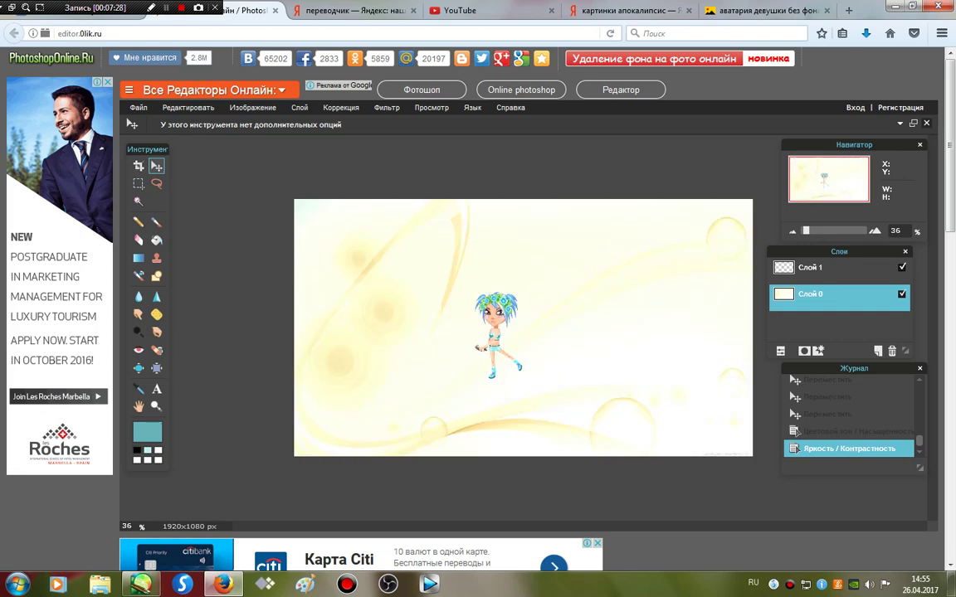
{"action": "left_click", "coordinate": [813, 267]}
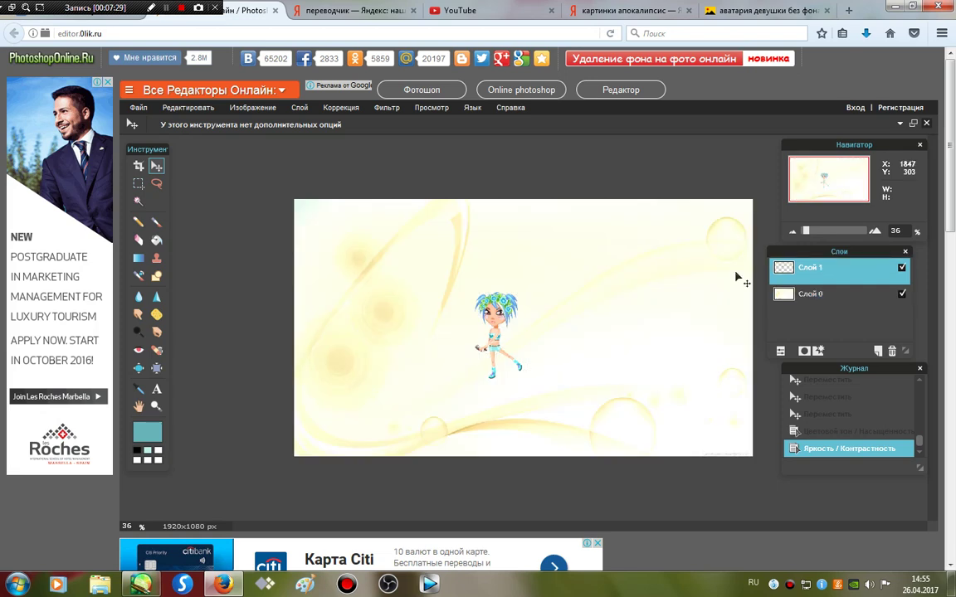
{"action": "left_click", "coordinate": [137, 107]}
Save the picture in layered PXD format under the name Аватария
{"action": "left_click", "coordinate": [149, 176]}
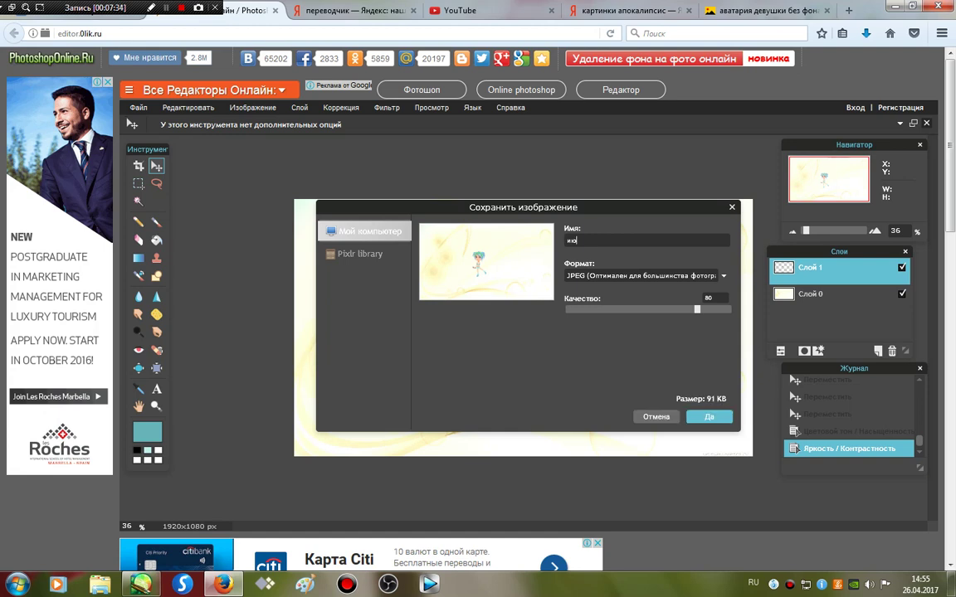
{"action": "left_click", "coordinate": [644, 276]}
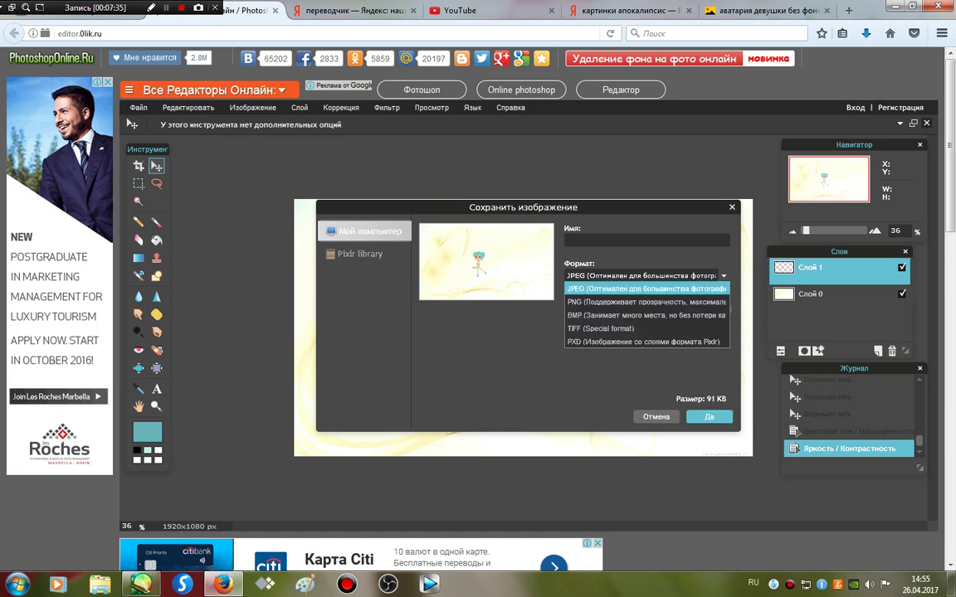
{"action": "left_click", "coordinate": [643, 275]}
{"action": "left_click", "coordinate": [643, 275]}
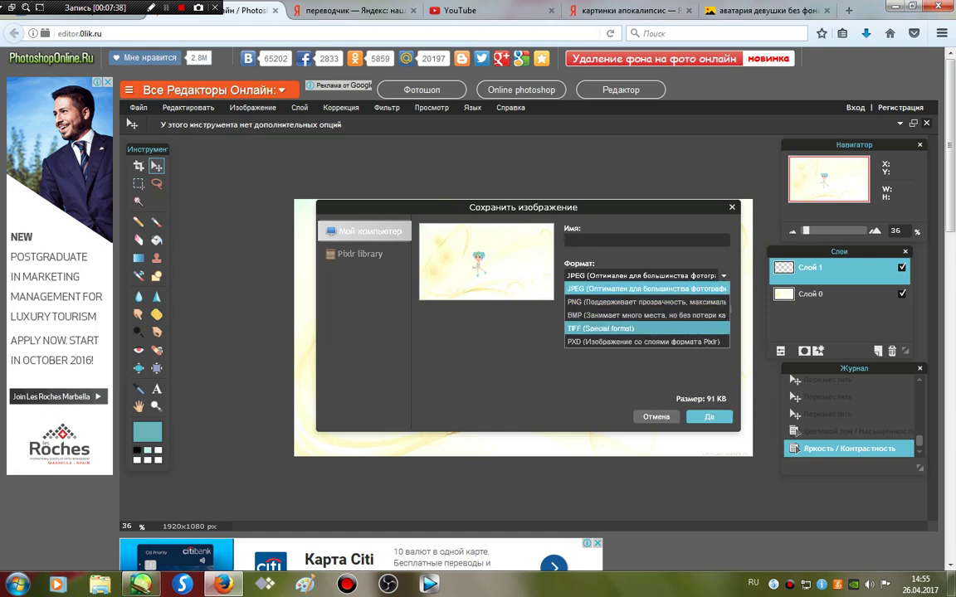
{"action": "left_click", "coordinate": [643, 342]}
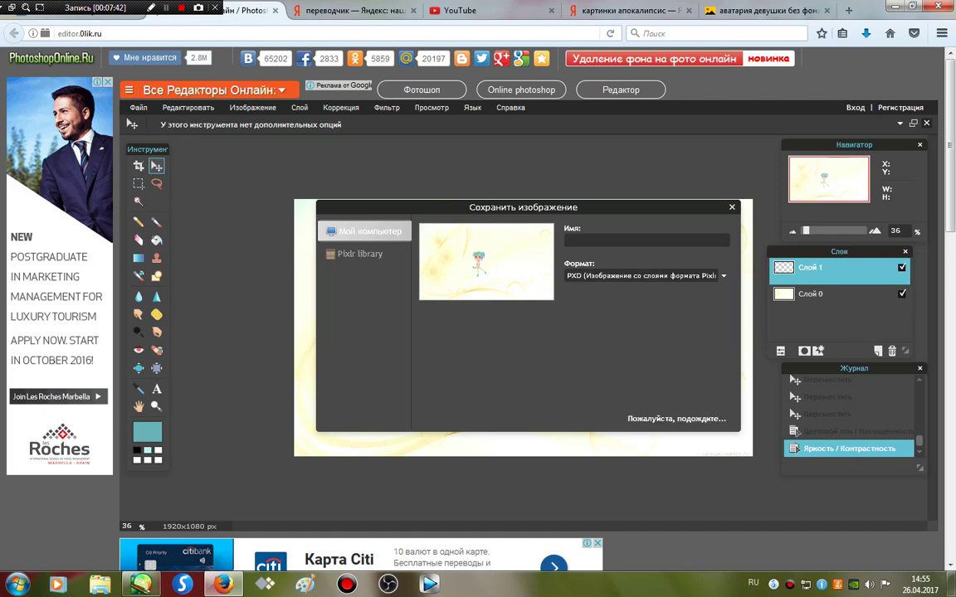
{"action": "left_click", "coordinate": [614, 240]}
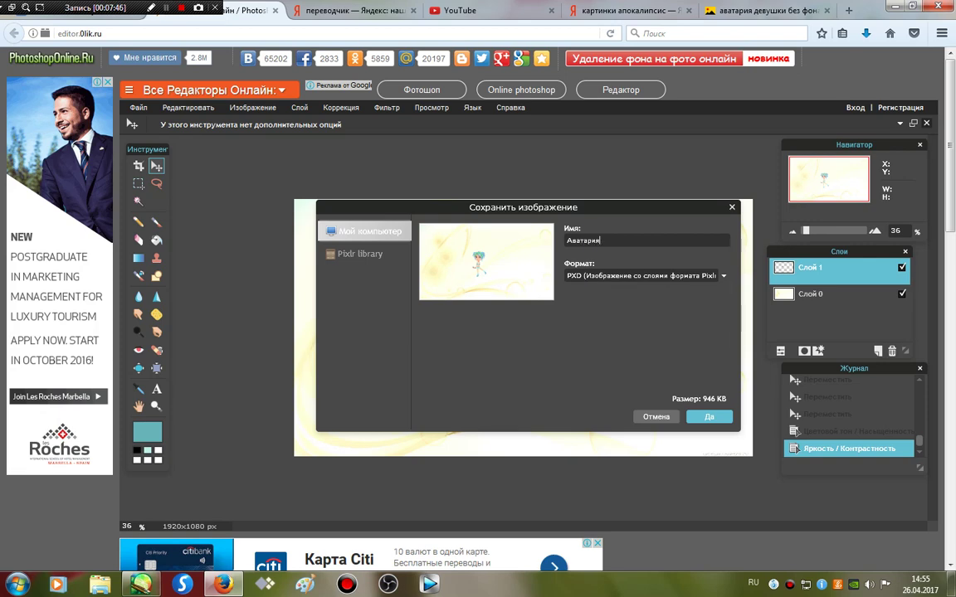
{"action": "key", "text": "Return"}
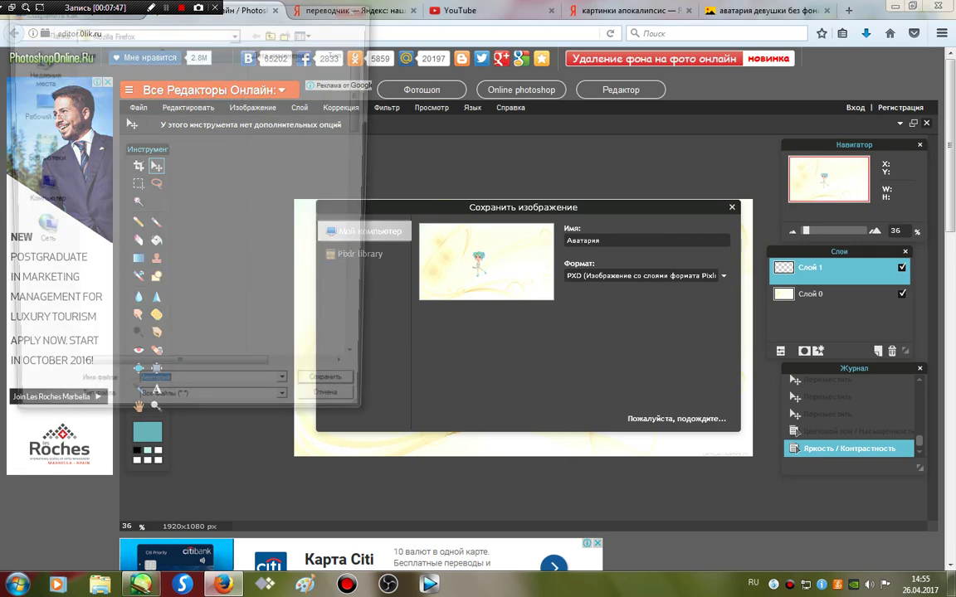
Save into Libraries > Изображения > Мои Творчевства))), overwriting the existing file а
{"action": "left_click", "coordinate": [37, 104]}
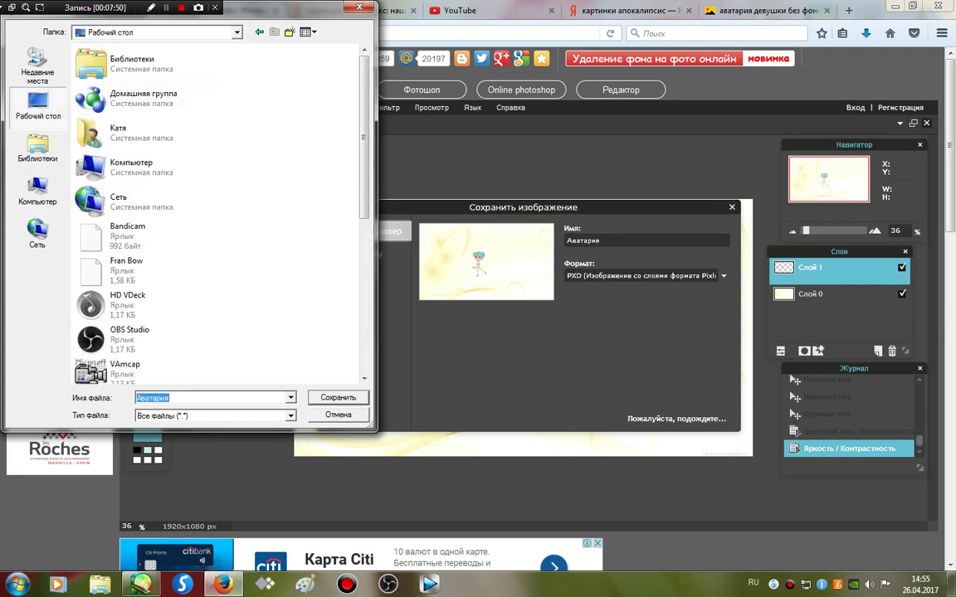
{"action": "left_click_drag", "start_coordinate": [375, 430], "coordinate": [630, 488]}
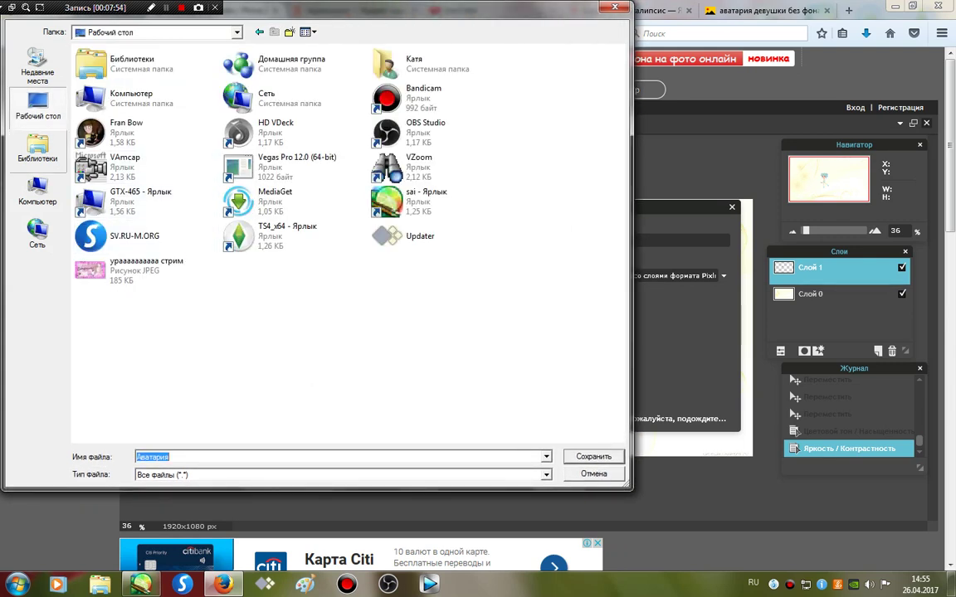
{"action": "left_click", "coordinate": [37, 149]}
{"action": "double_click", "coordinate": [117, 93]}
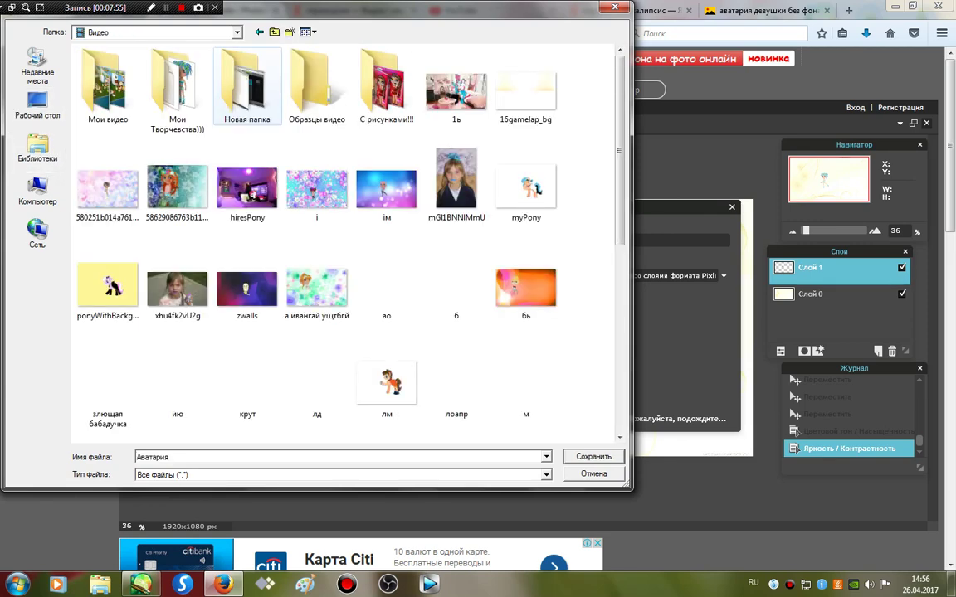
{"action": "double_click", "coordinate": [192, 83]}
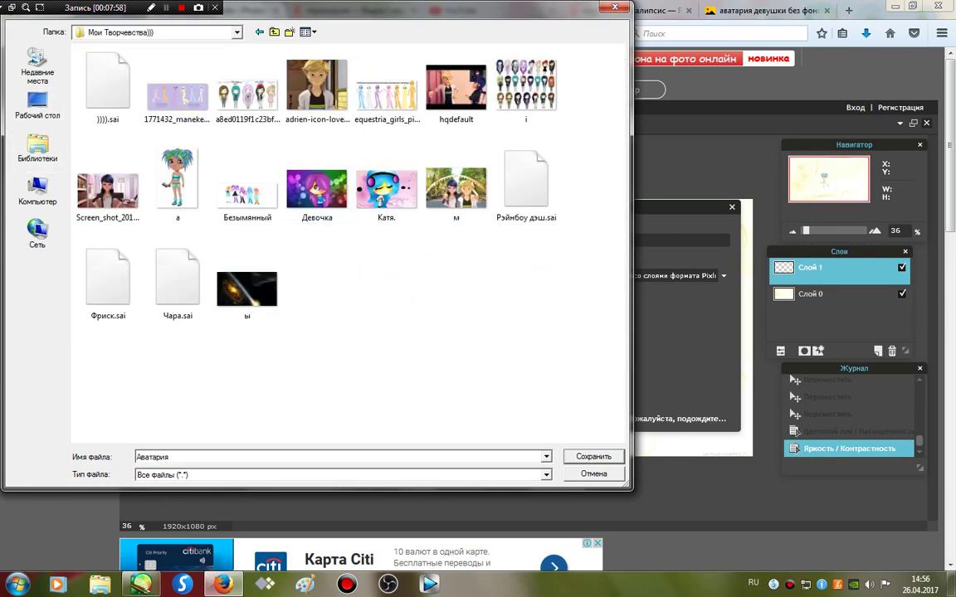
{"action": "left_click", "coordinate": [177, 178]}
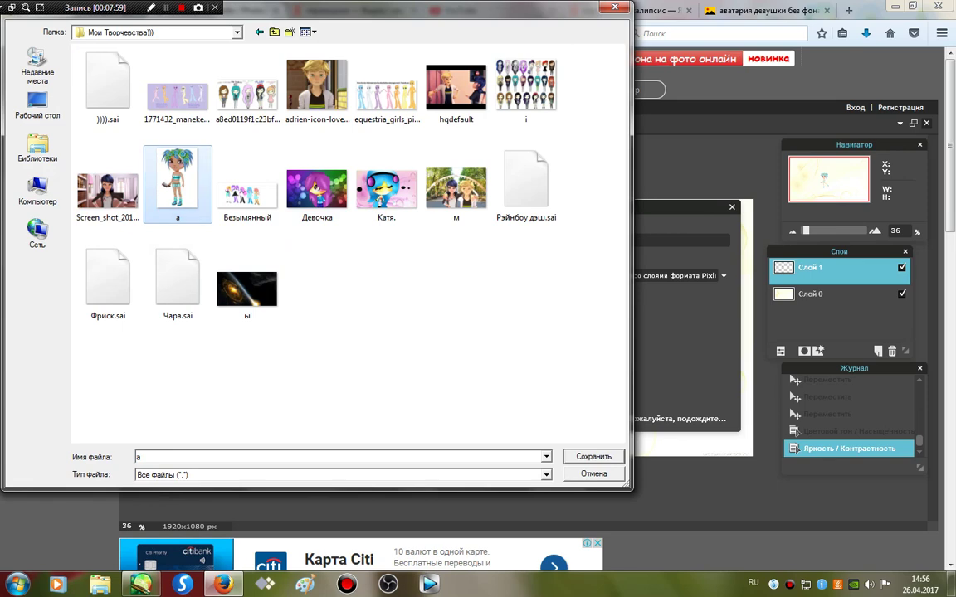
{"action": "key", "text": "Return"}
{"action": "key", "text": "Return"}
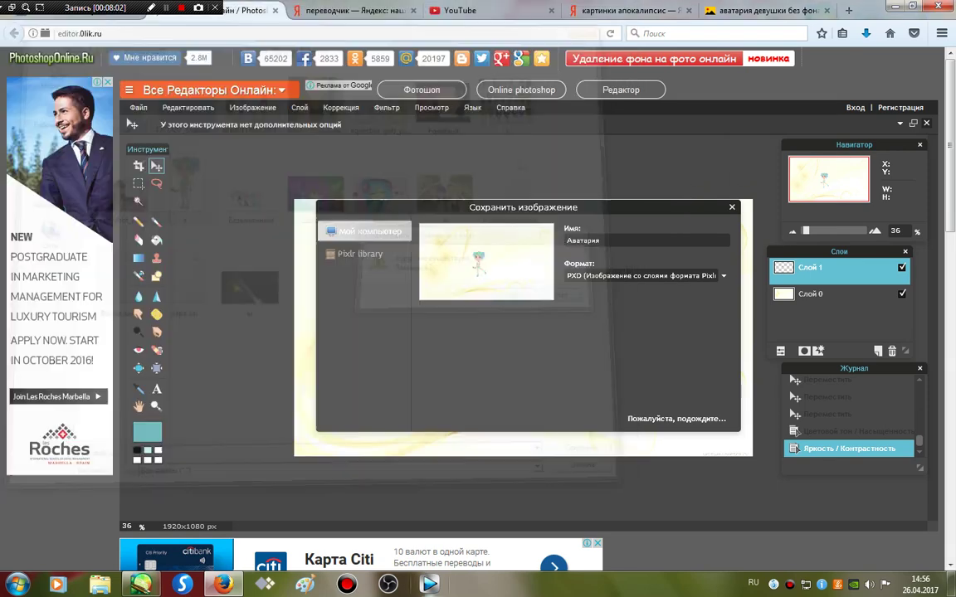